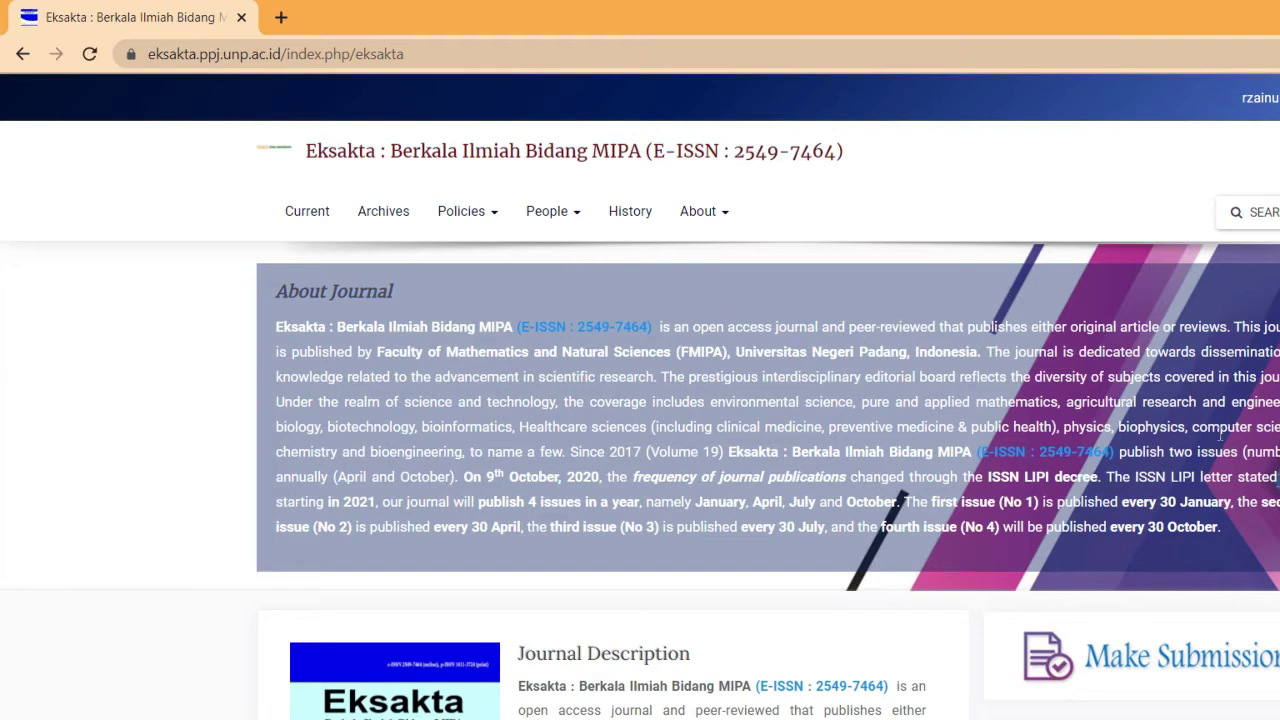
# Log out of the Eksakta journal account and go to the new-user registration form
pyautogui.moveTo(1260, 98)
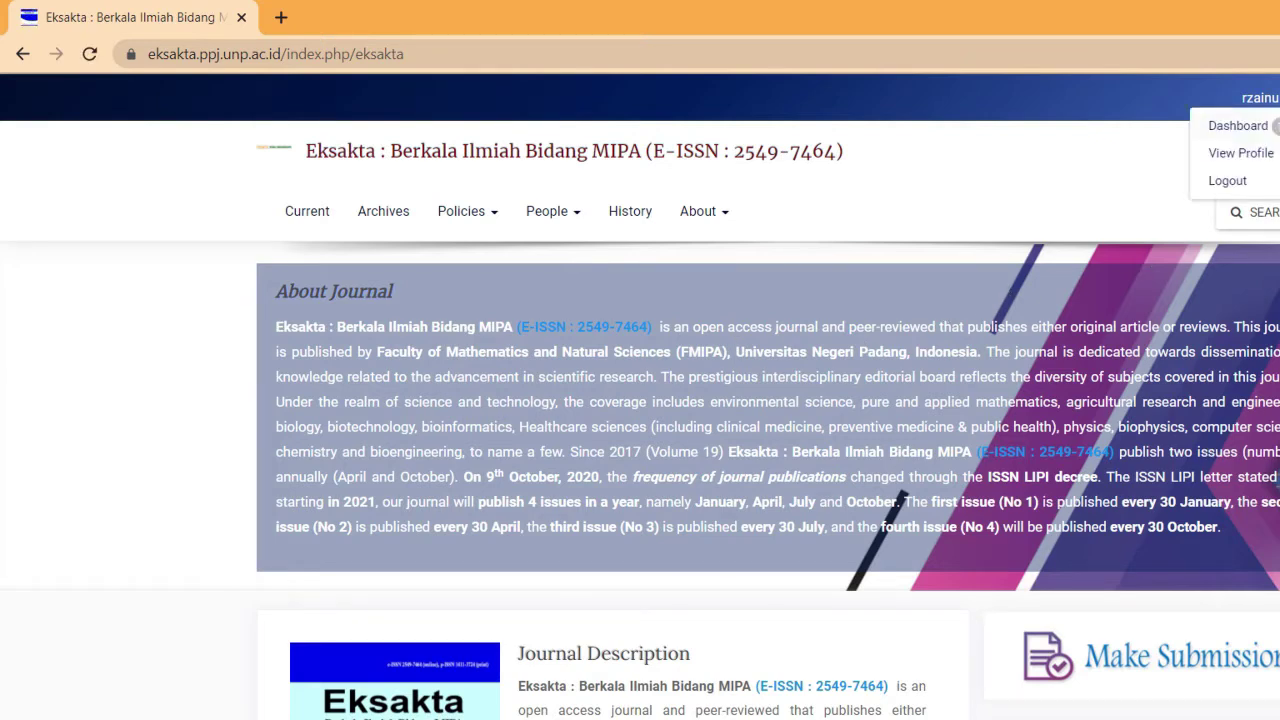
pyautogui.click(1272, 181)
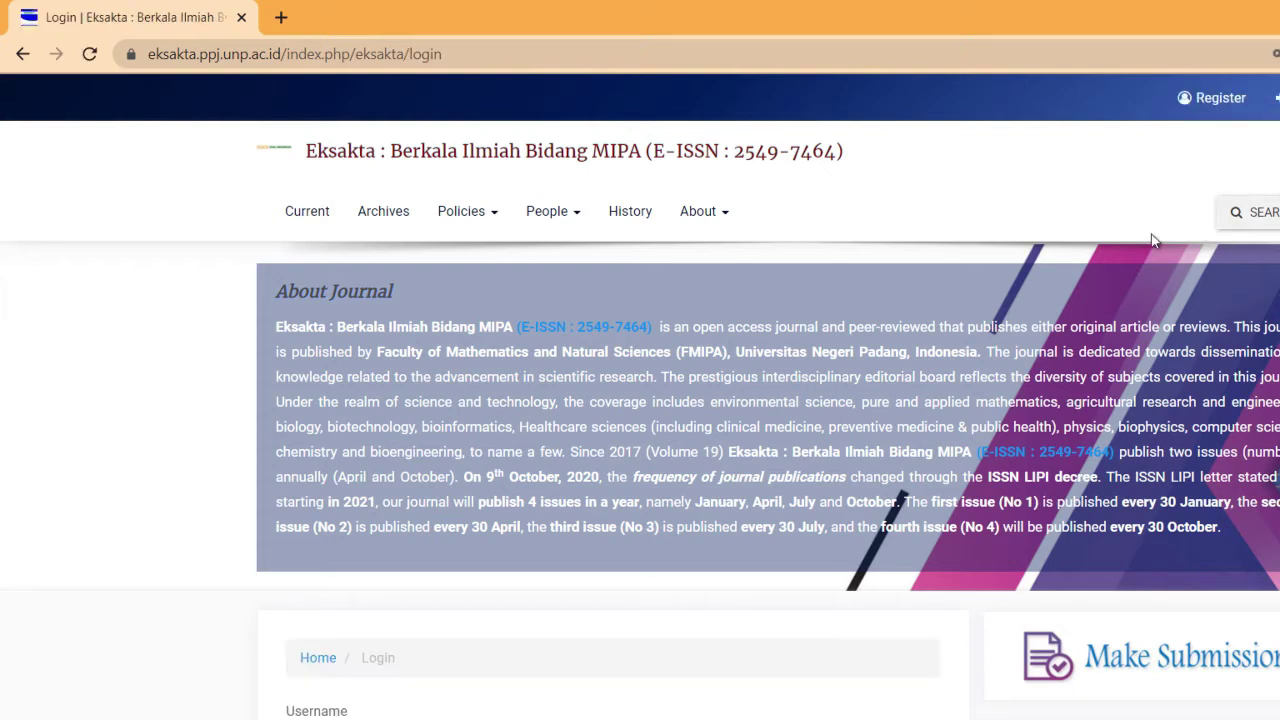
pyautogui.scroll(-3, 640, 400)
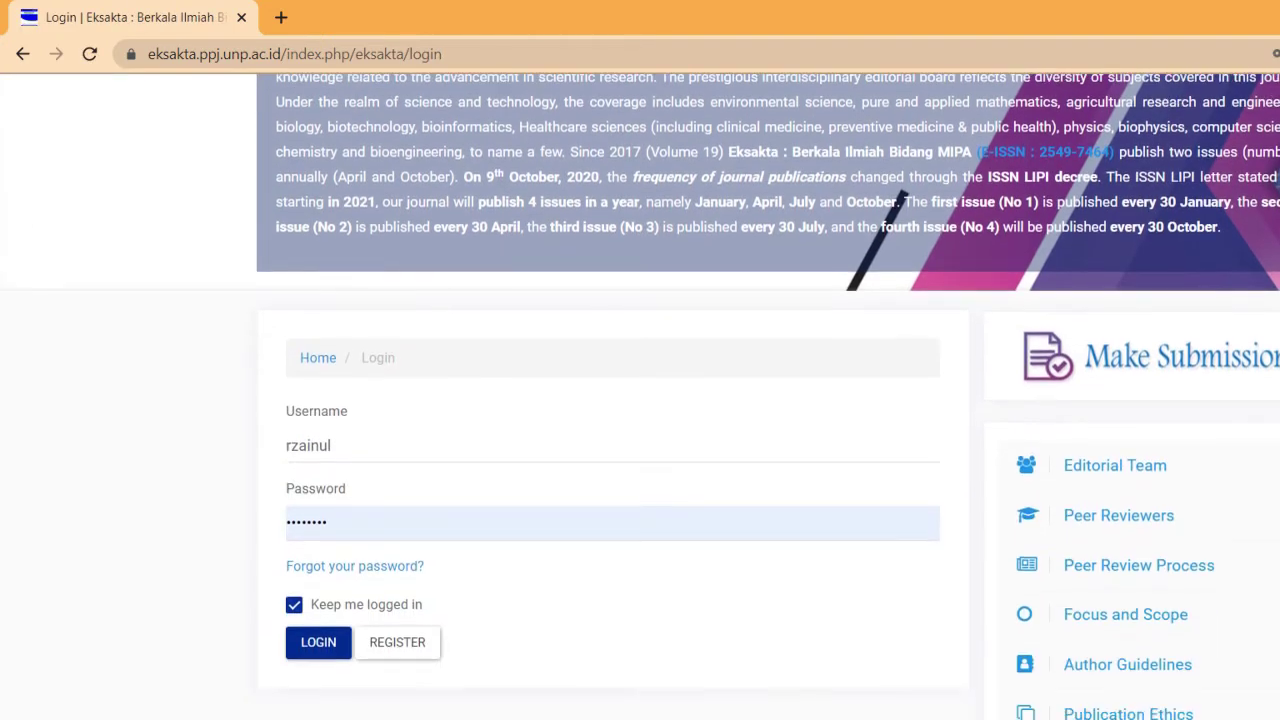
pyautogui.click(398, 643)
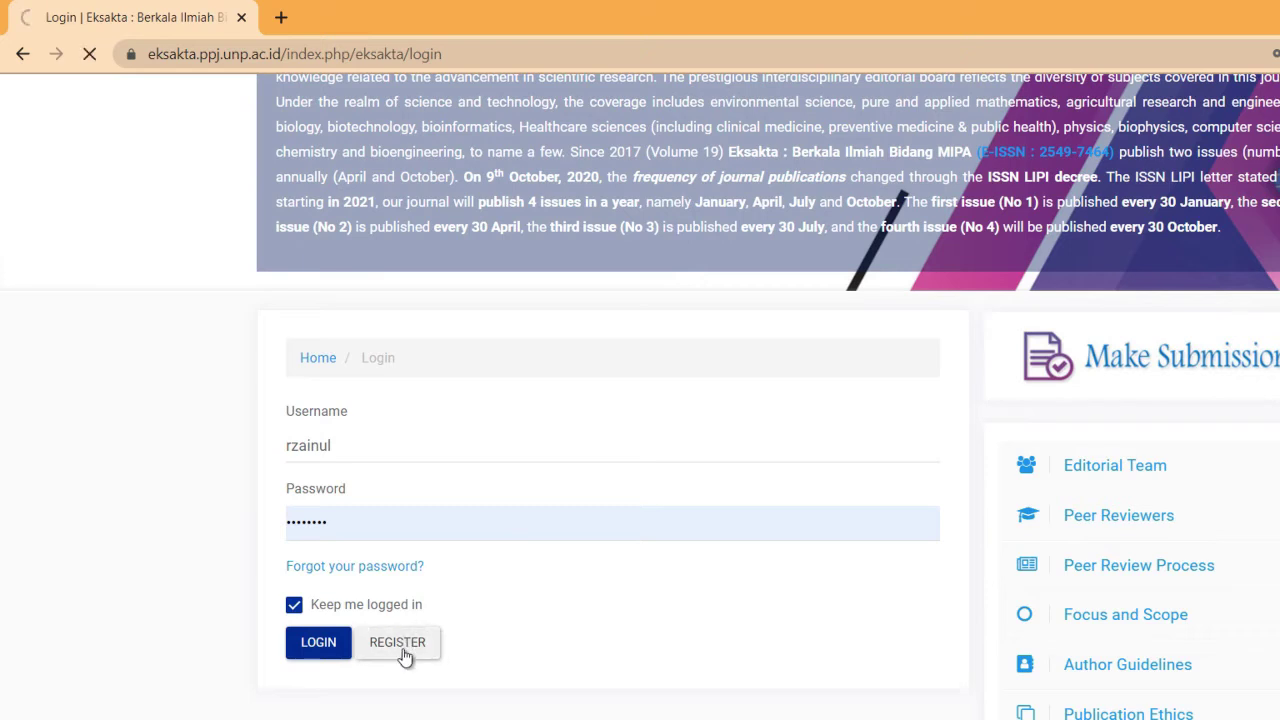
pyautogui.scroll(-5, 437, 351)
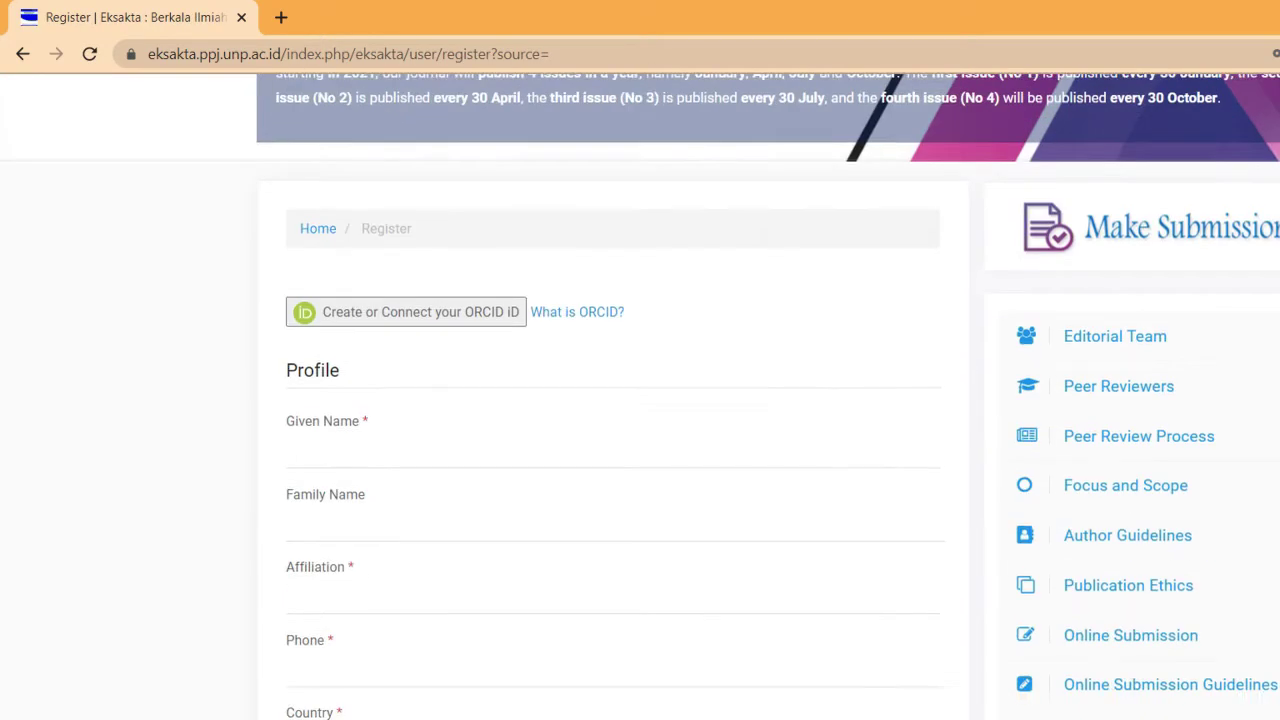
# Enter the author's given name and family name in the profile
pyautogui.click(425, 360)
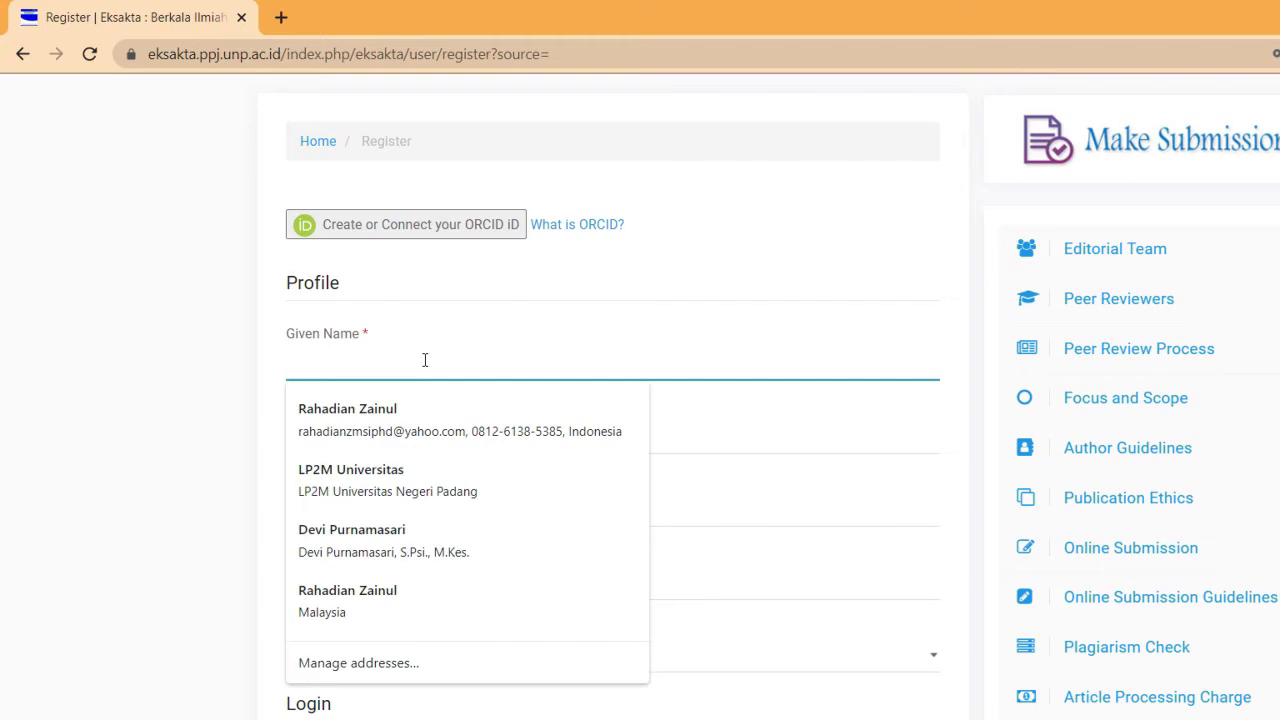
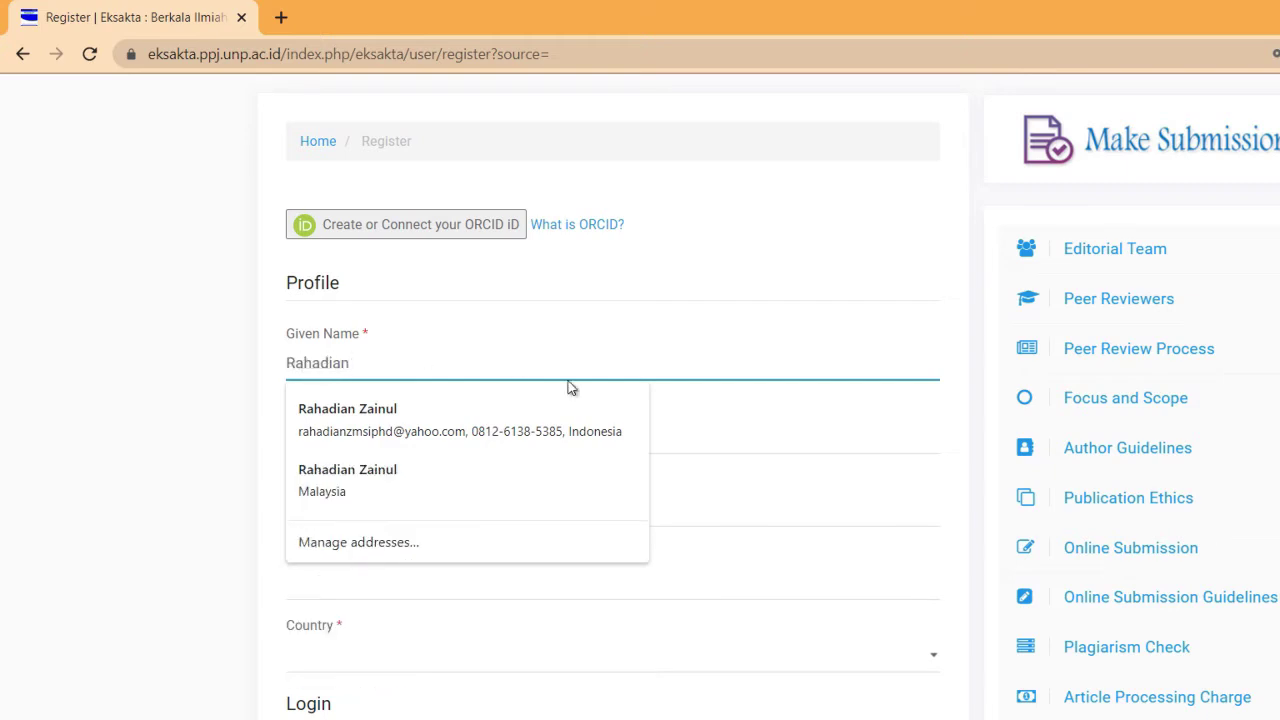
pyautogui.press('Escape')
pyautogui.click(704, 420)
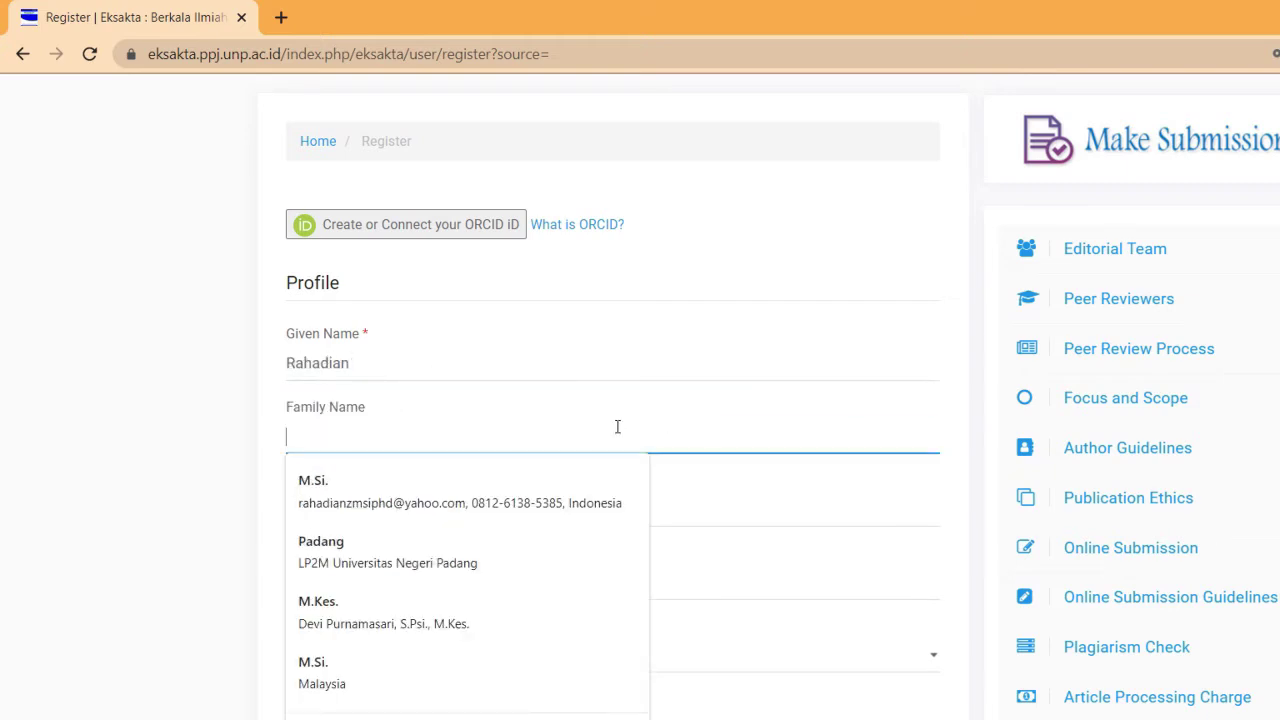
pyautogui.press('Escape')
# Set the affiliation to the full Department of Chemistry entry and enter the phone number
pyautogui.click(458, 510)
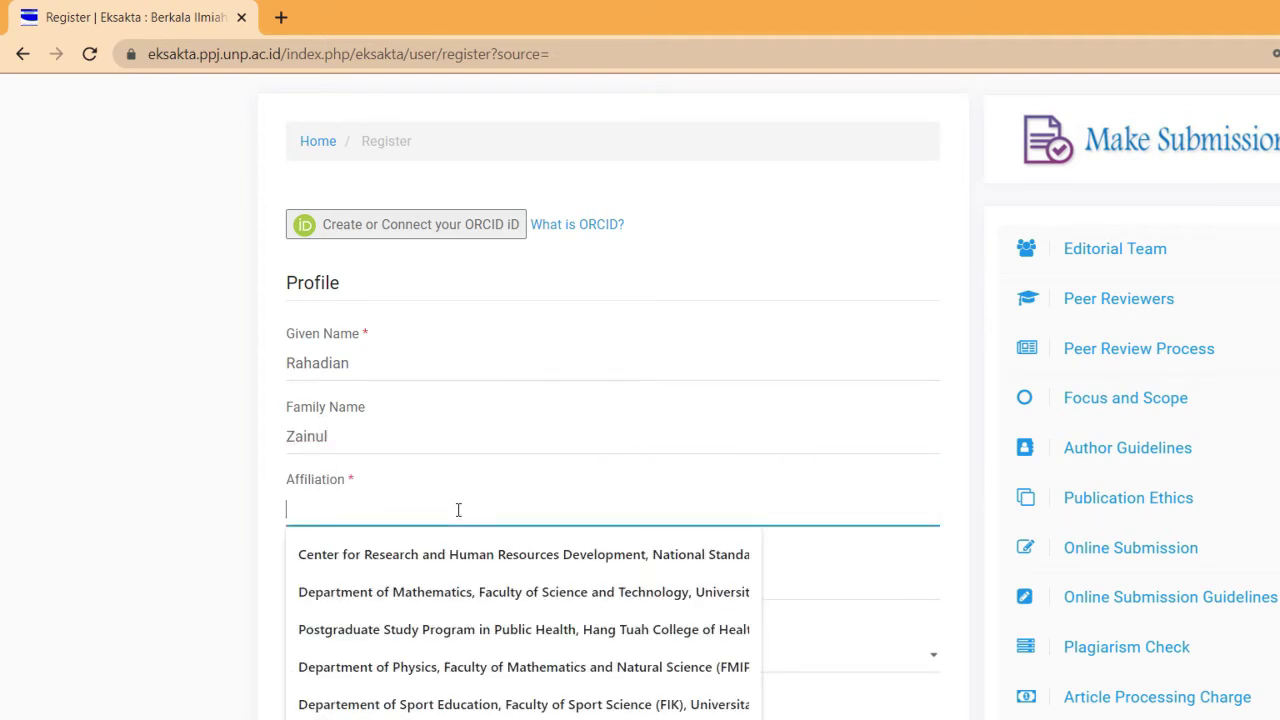
pyautogui.write('Depart')
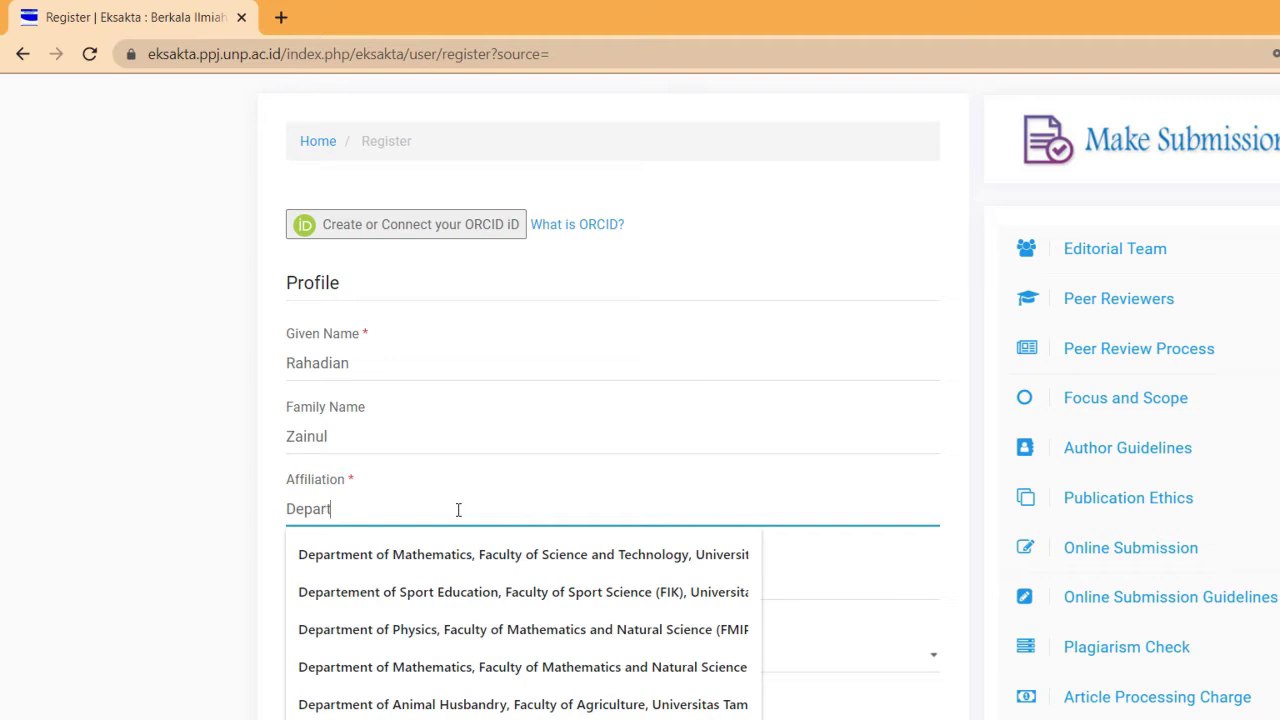
pyautogui.write('ment o')
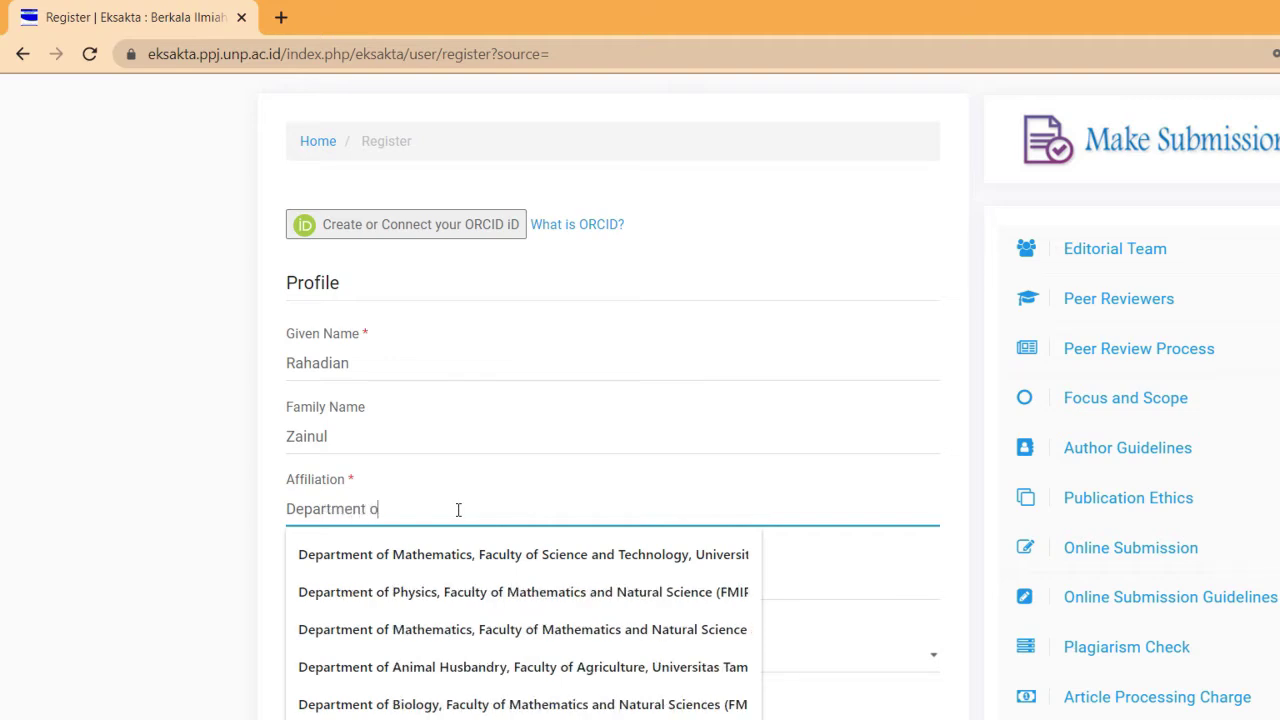
pyautogui.write('f Chemistry')
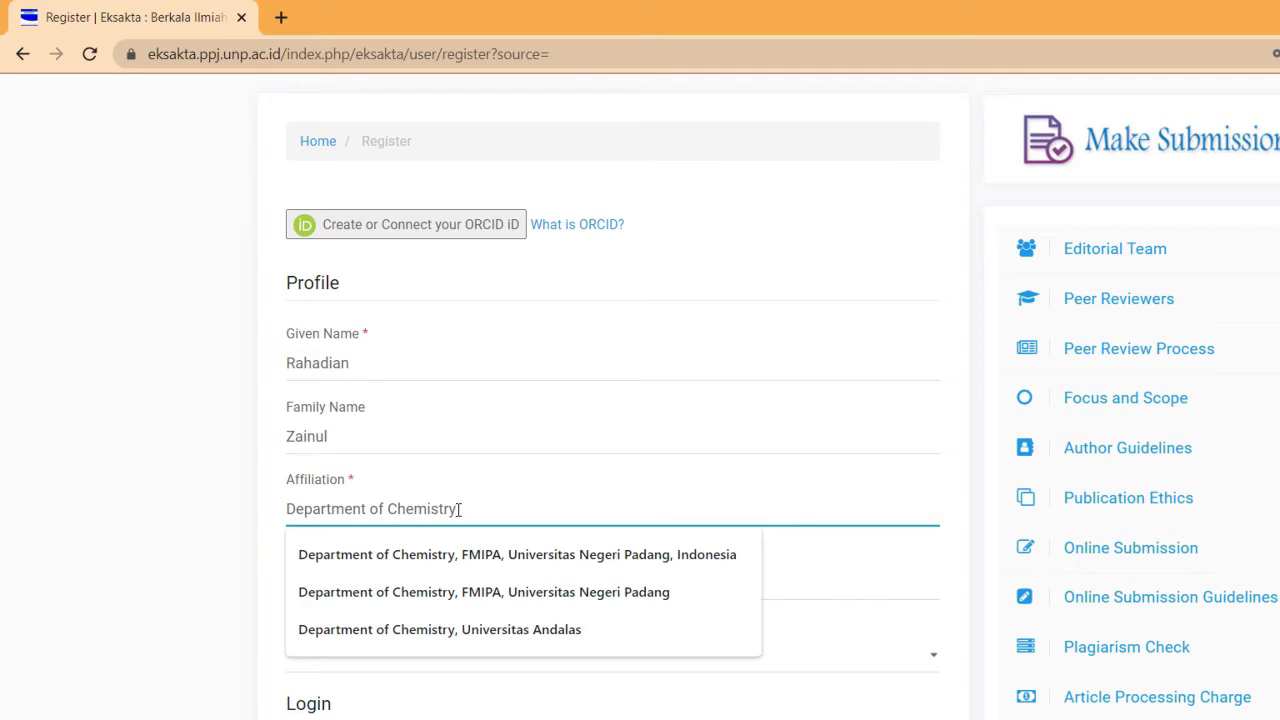
pyautogui.click(508, 547)
pyautogui.click(456, 583)
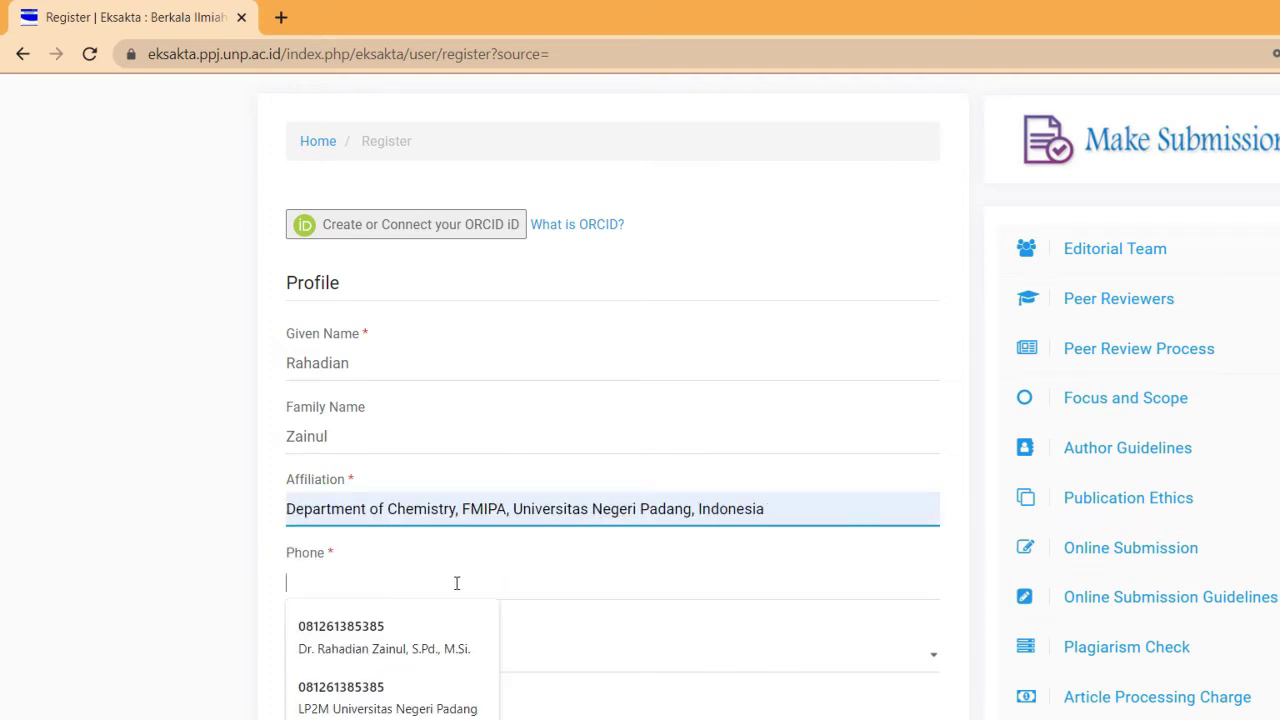
pyautogui.write('081261')
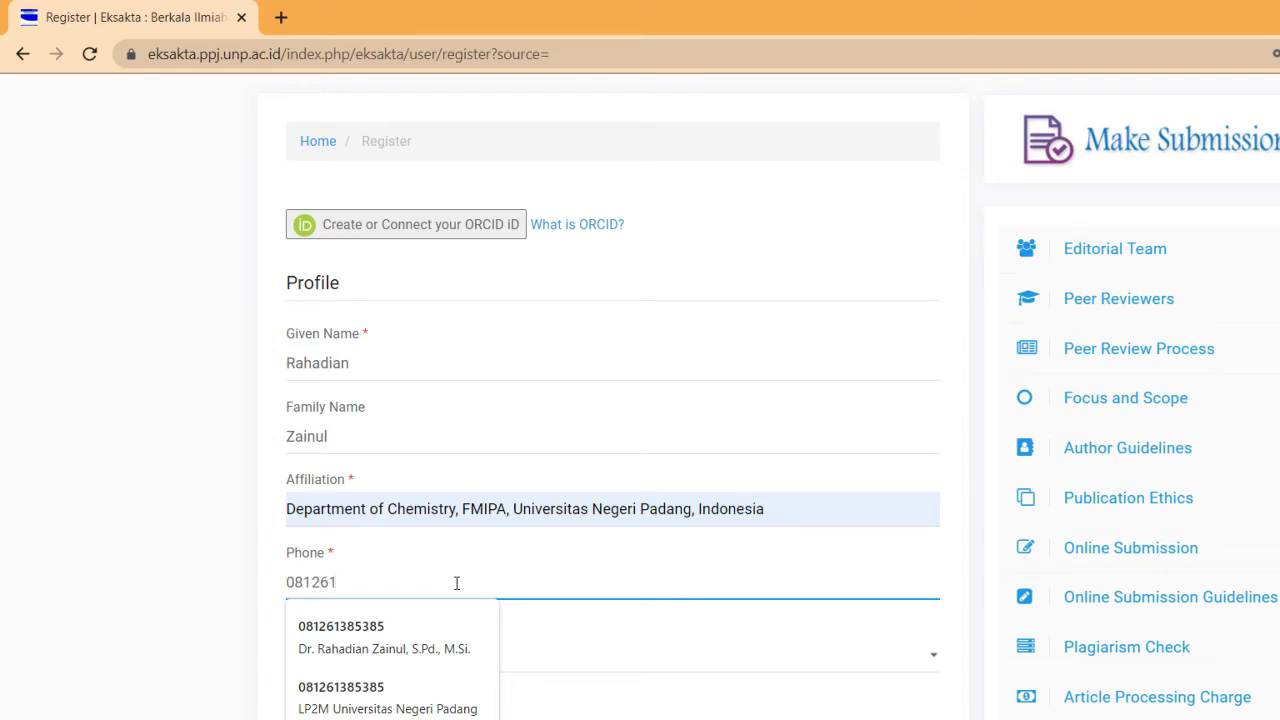
pyautogui.write('XXXXX')
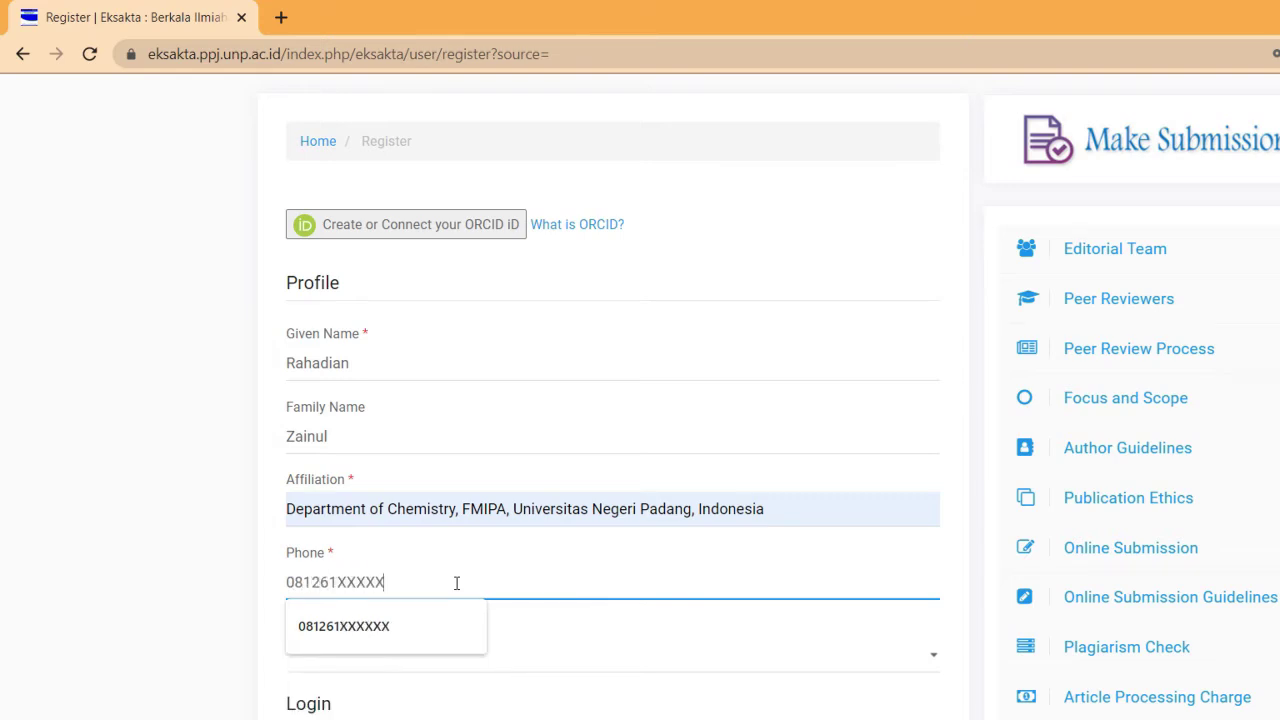
pyautogui.click(429, 637)
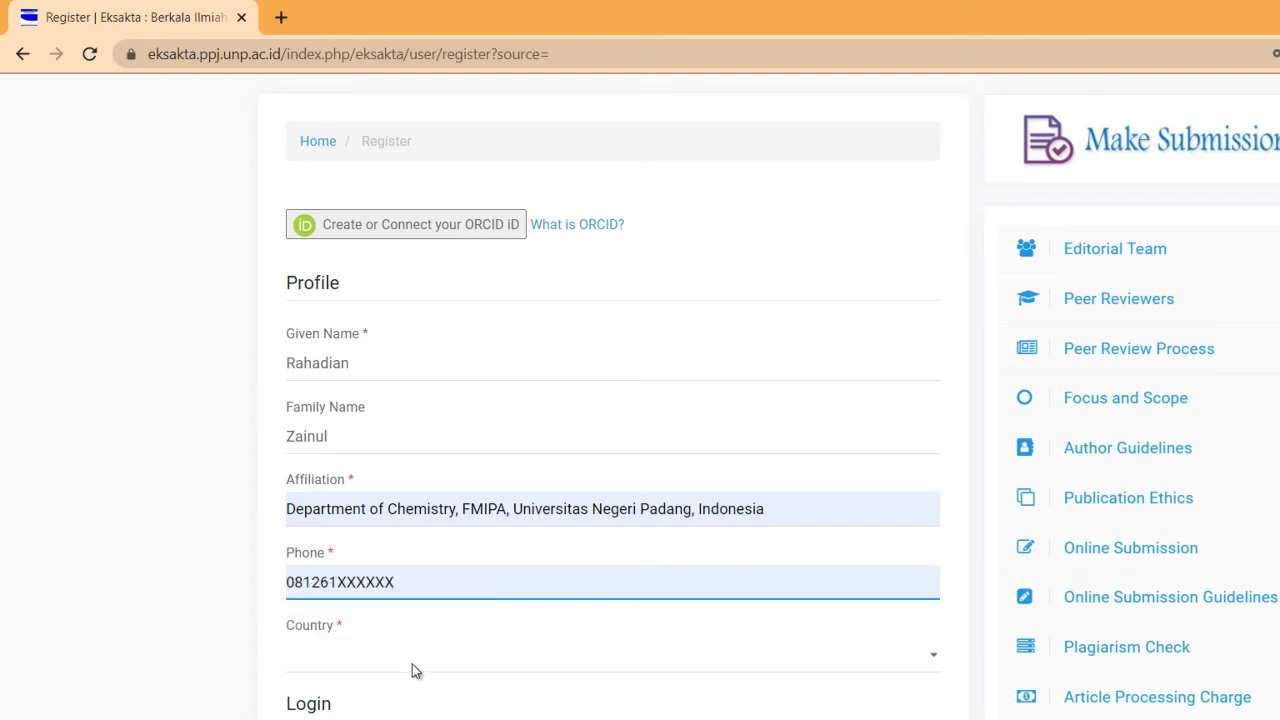
# Choose Indonesia as the country and begin filling in the email field
pyautogui.click(412, 664)
pyautogui.write('in')
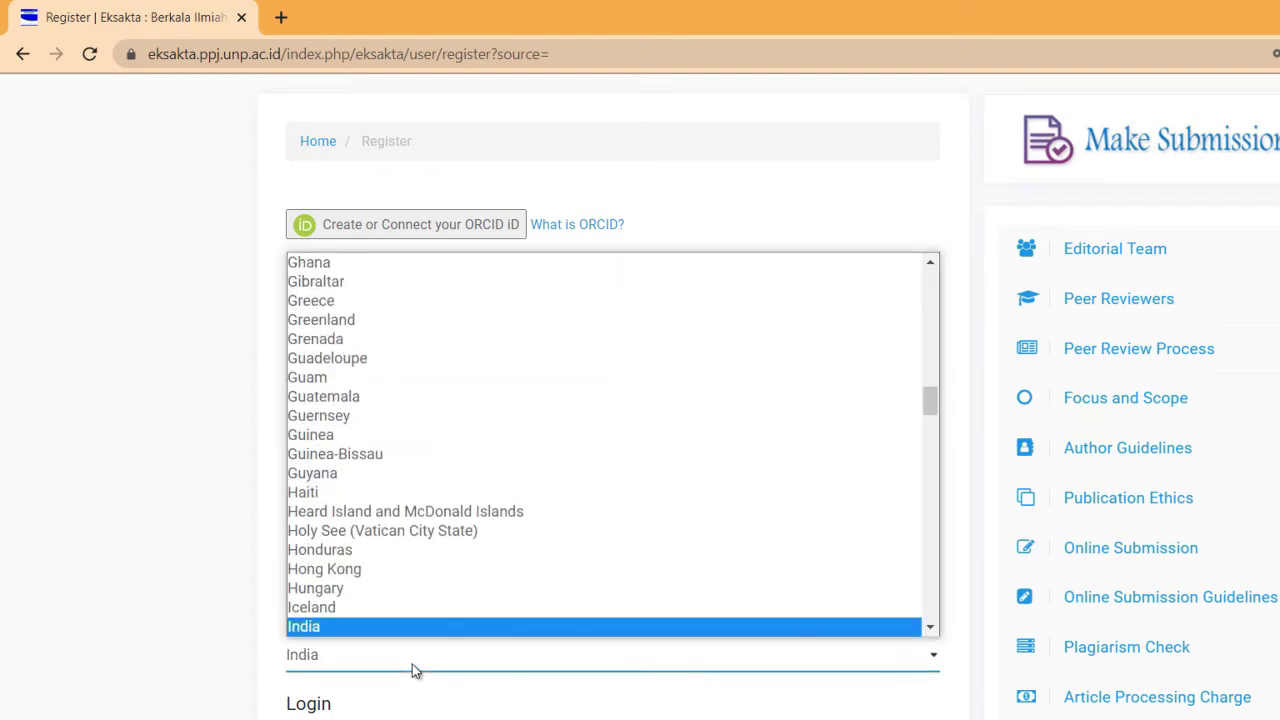
pyautogui.click(931, 627)
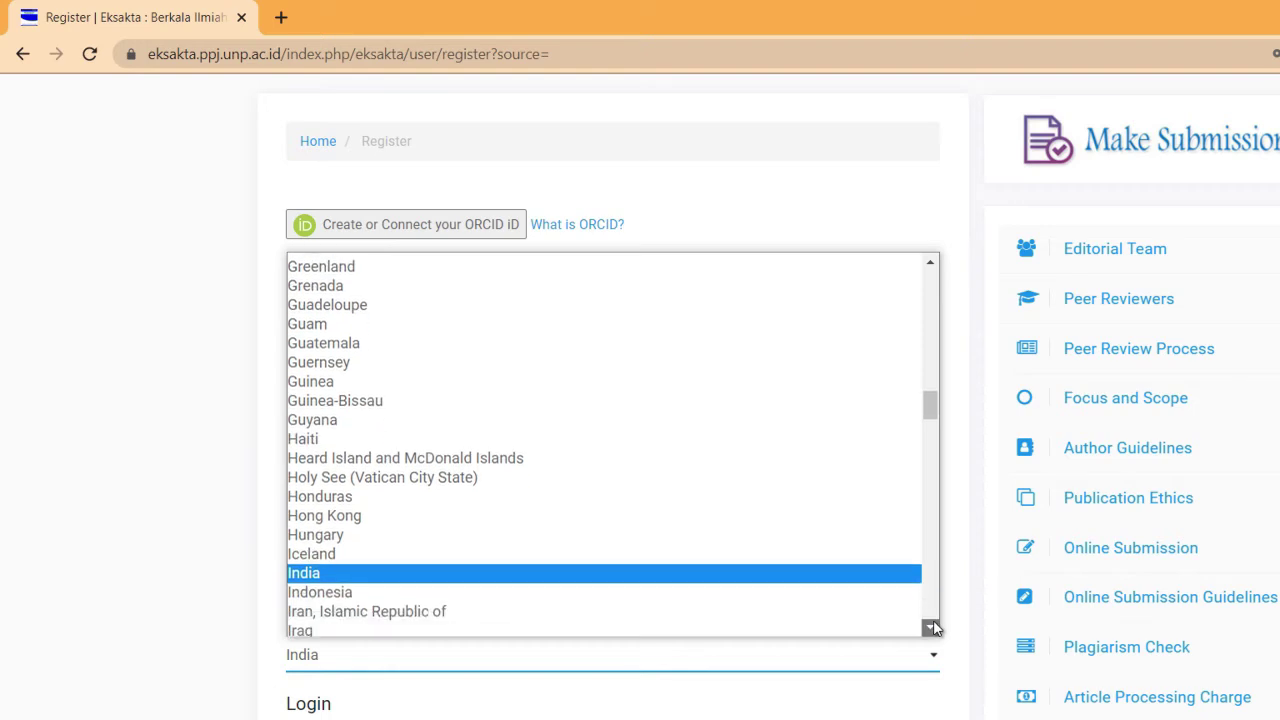
pyautogui.click(931, 627)
pyautogui.click(931, 627)
pyautogui.click(584, 521)
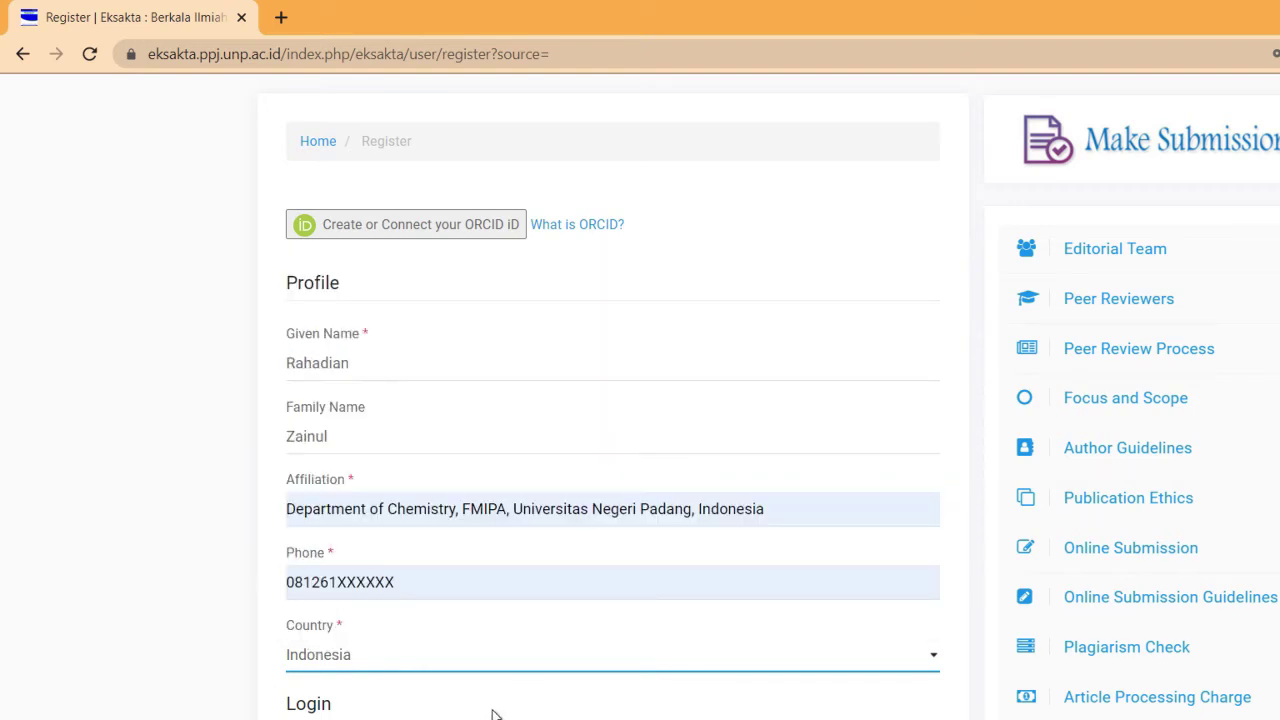
pyautogui.press('Tab')
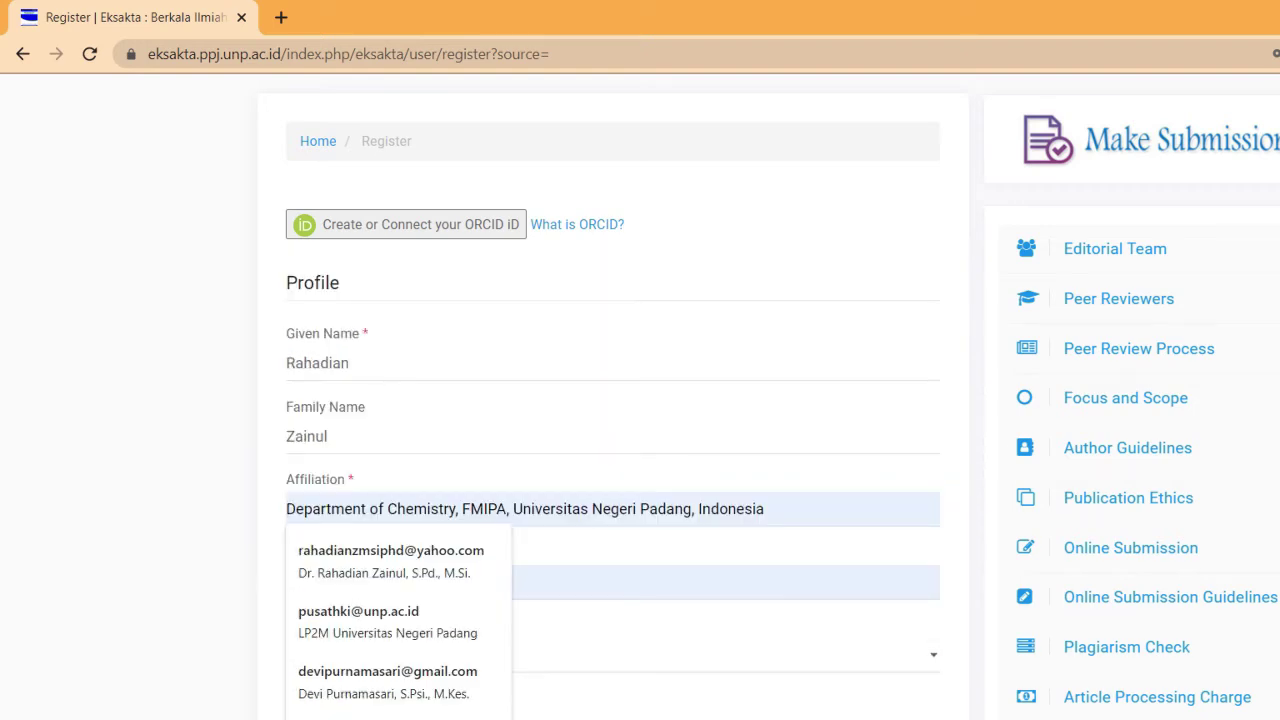
pyautogui.write('r')
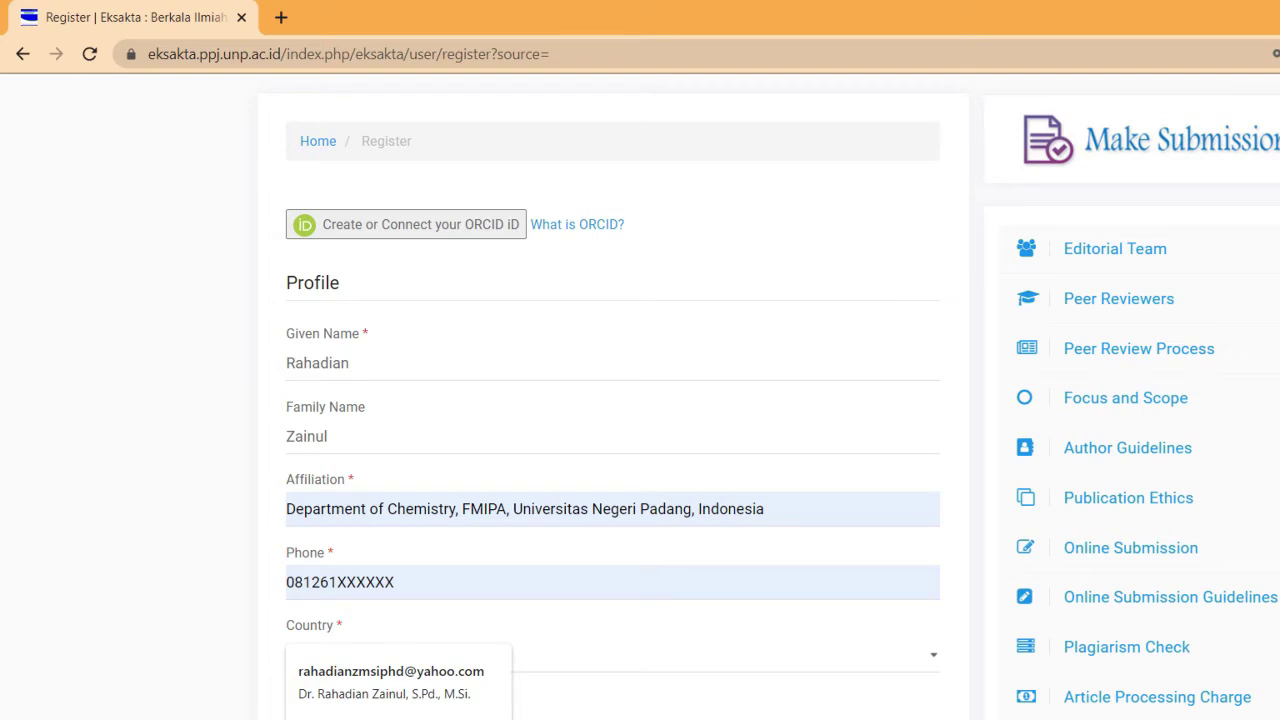
pyautogui.press('Return')
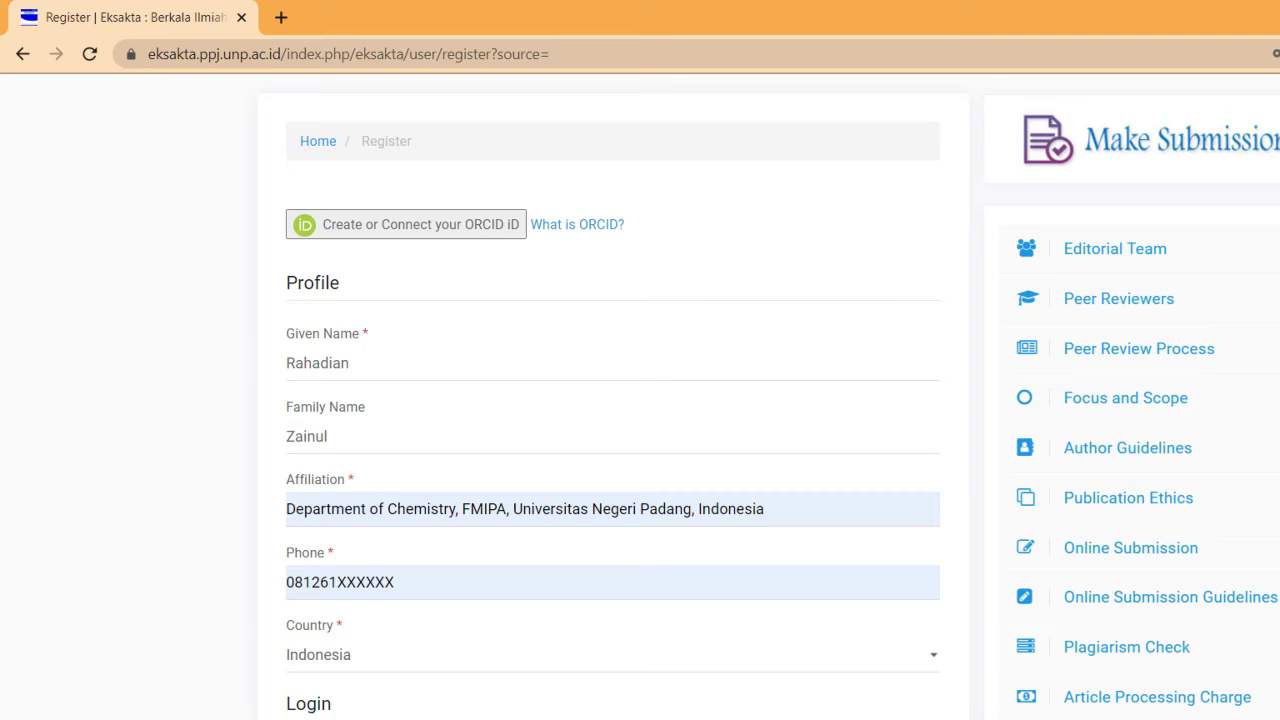
pyautogui.scroll(-6, 677, 352)
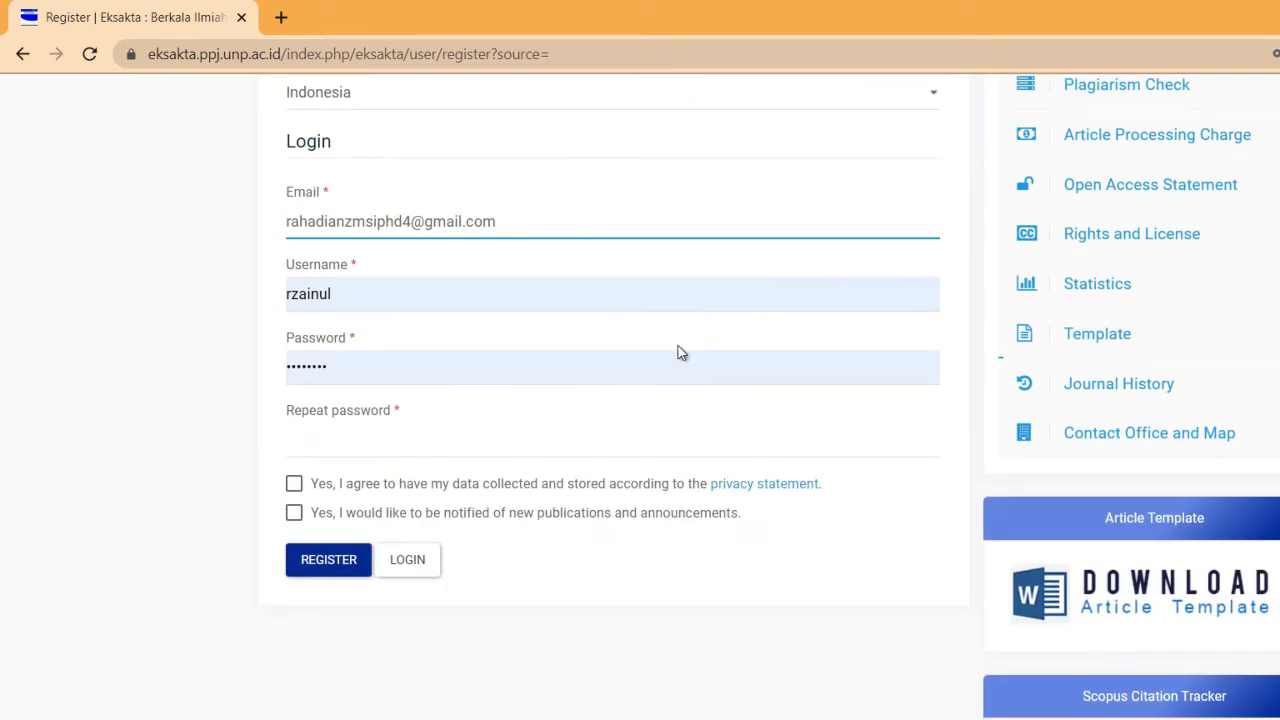
# Replace the prefilled username with the new account's username
pyautogui.moveTo(343, 300); pyautogui.dragTo(263, 306)
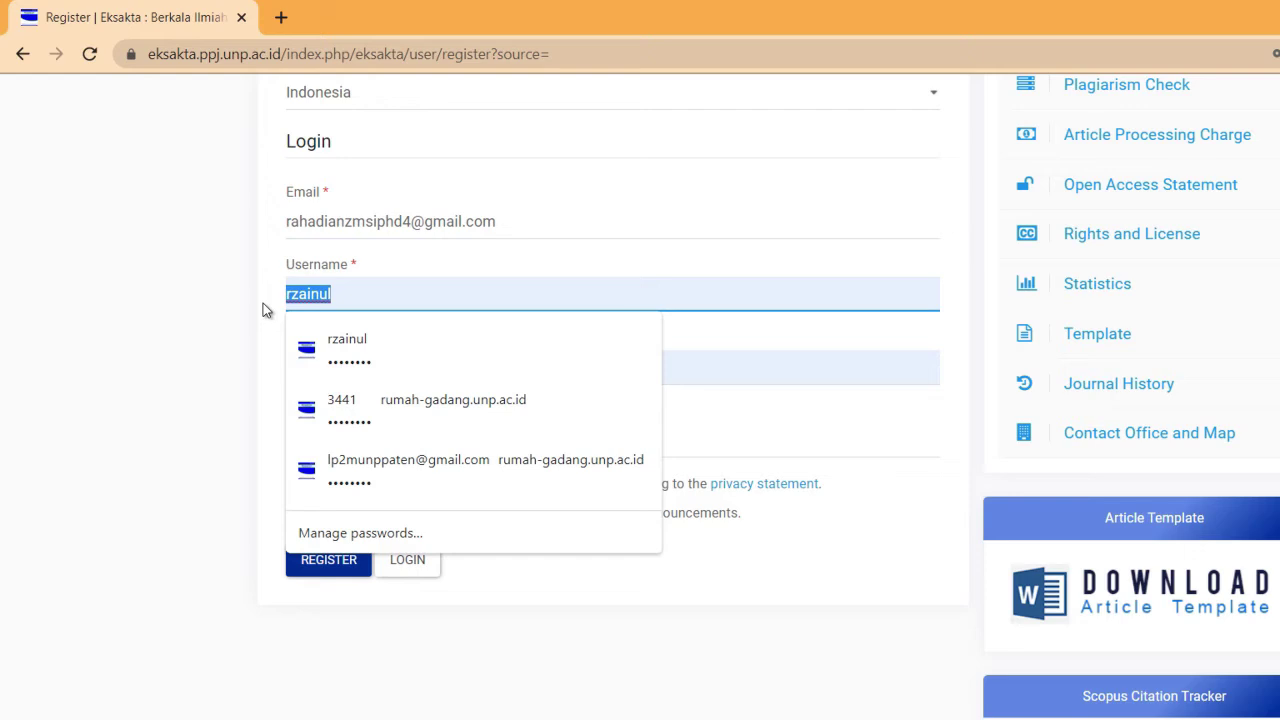
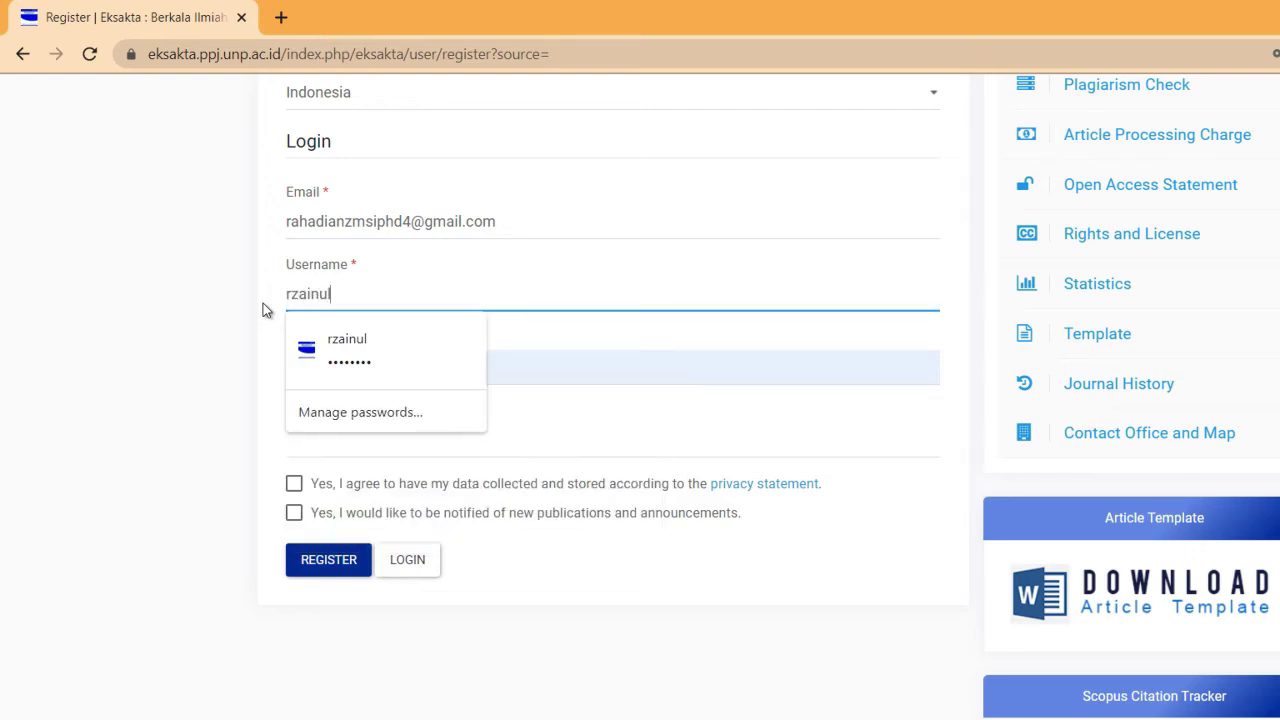
pyautogui.hotkey('shift', 'Left')
pyautogui.hotkey('shift', 'Left')
pyautogui.hotkey('shift', 'Left')
pyautogui.hotkey('shift', 'Left')
pyautogui.hotkey('shift', 'Left')
pyautogui.hotkey('shift', 'Left')
pyautogui.hotkey('shift', 'Left')
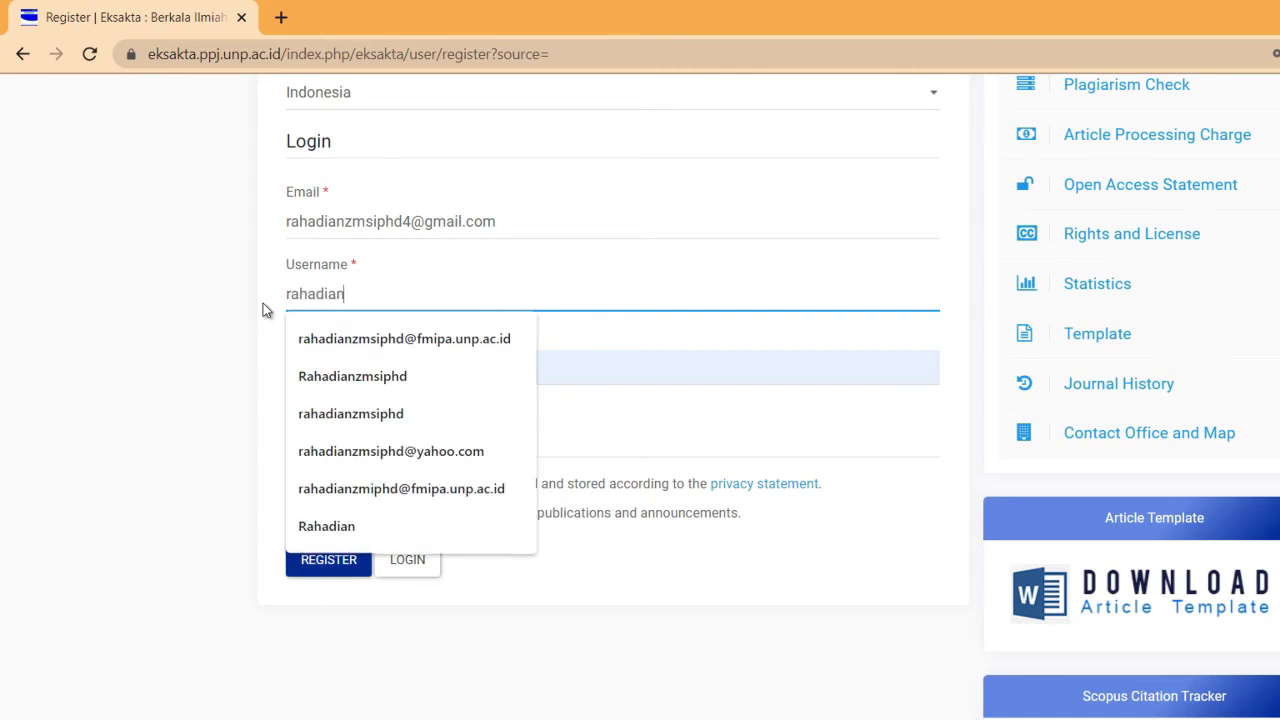
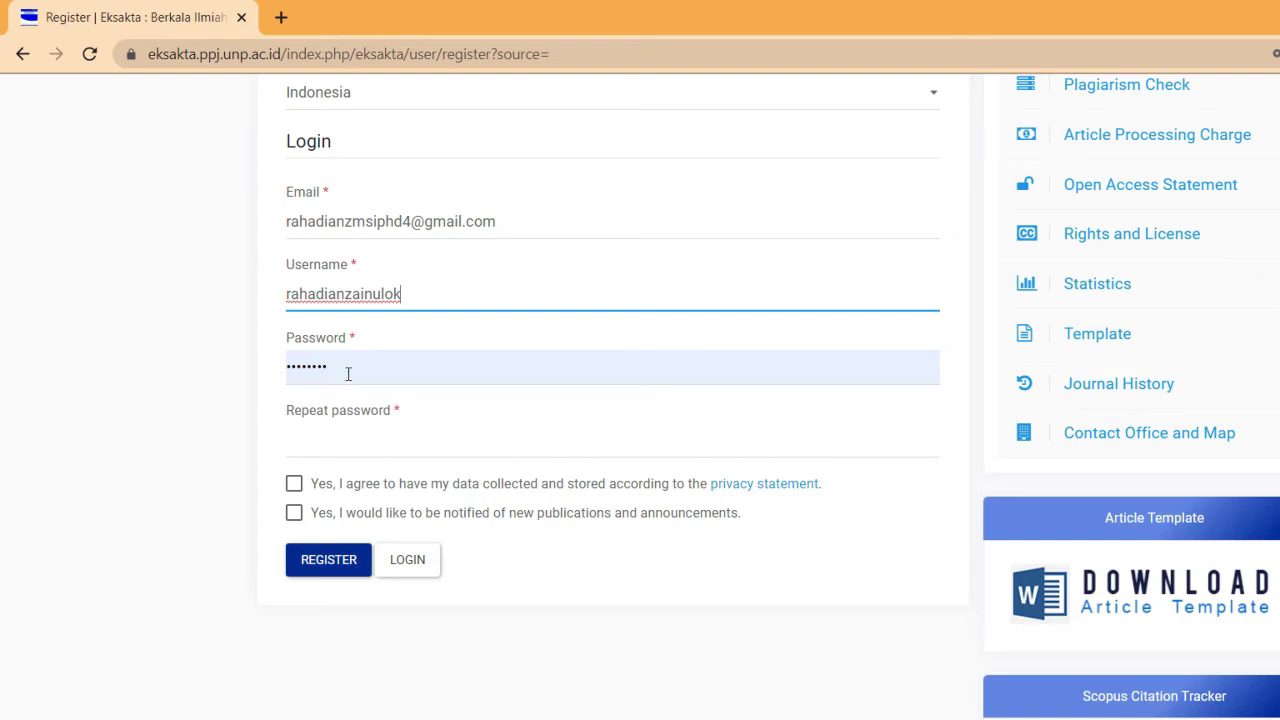
# Enter and confirm the password, tick both consent boxes, and submit the registration
pyautogui.moveTo(348, 373); pyautogui.dragTo(292, 370)
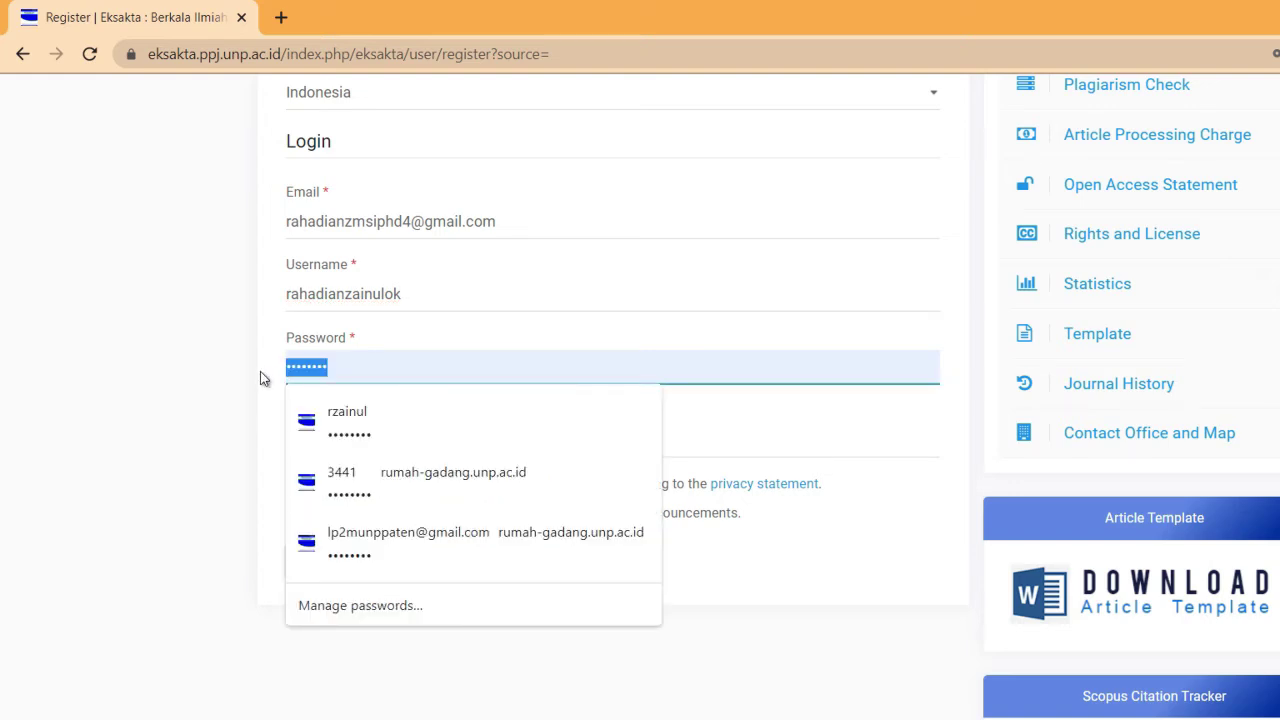
pyautogui.write('••••••••')
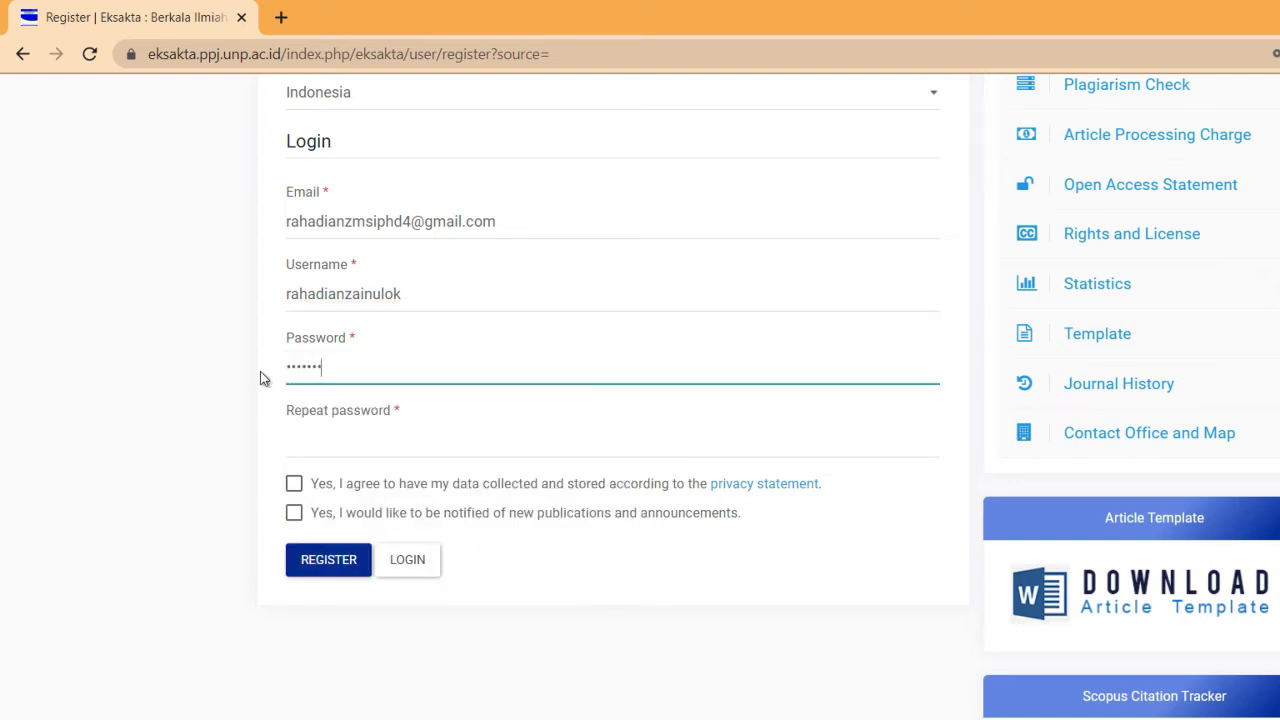
pyautogui.click(324, 441)
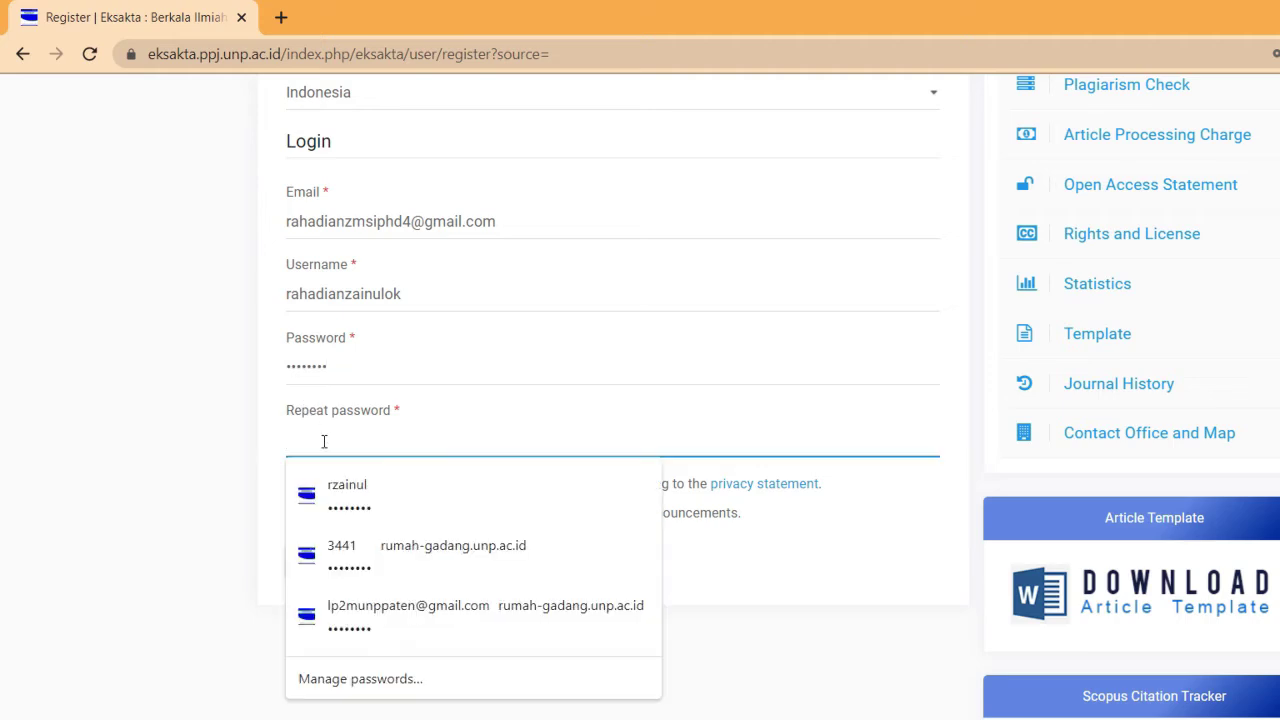
pyautogui.write('••••••••')
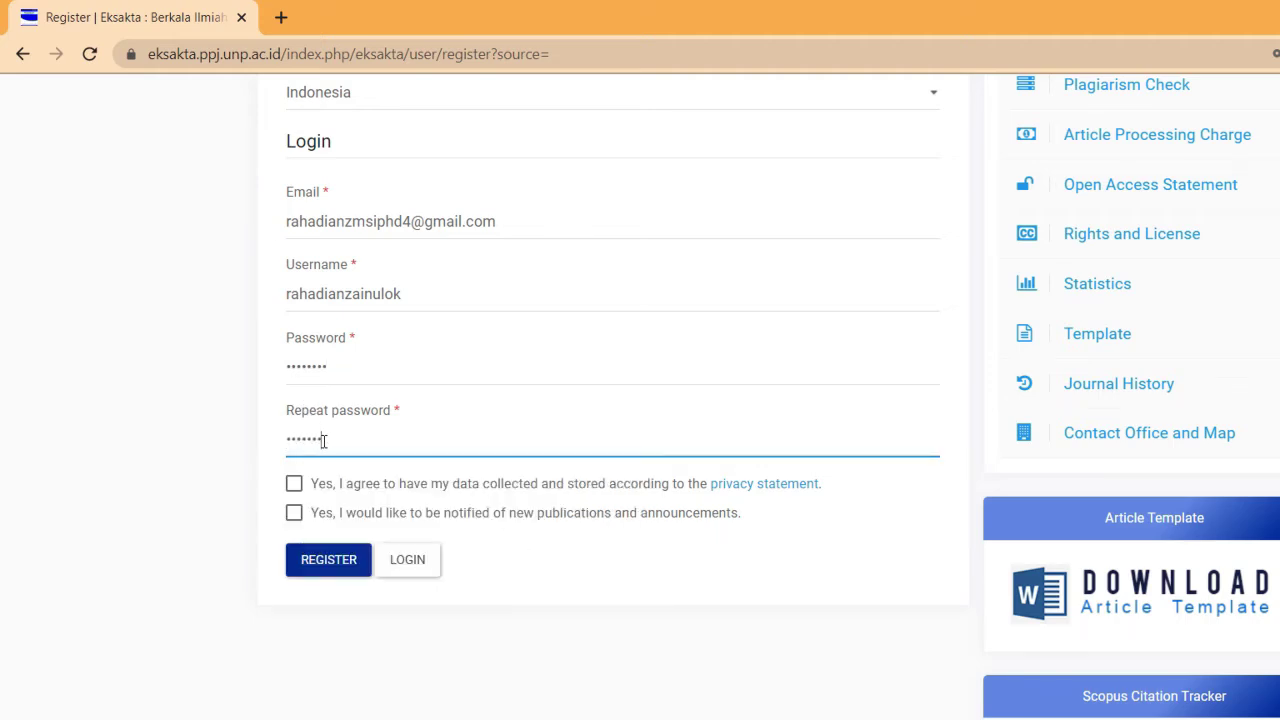
pyautogui.click(294, 485)
pyautogui.click(294, 513)
pyautogui.click(320, 560)
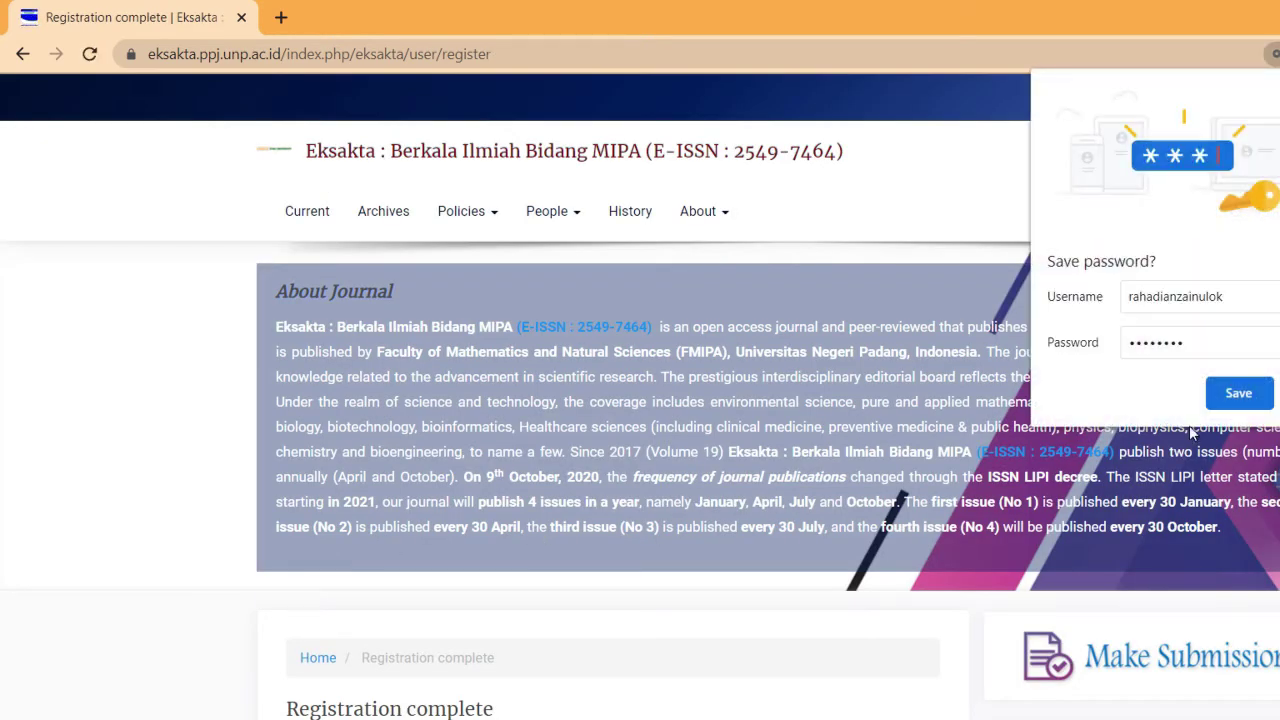
# Dismiss the save-password prompt and start a new article submission
pyautogui.click(1238, 393)
pyautogui.moveTo(1244, 97)
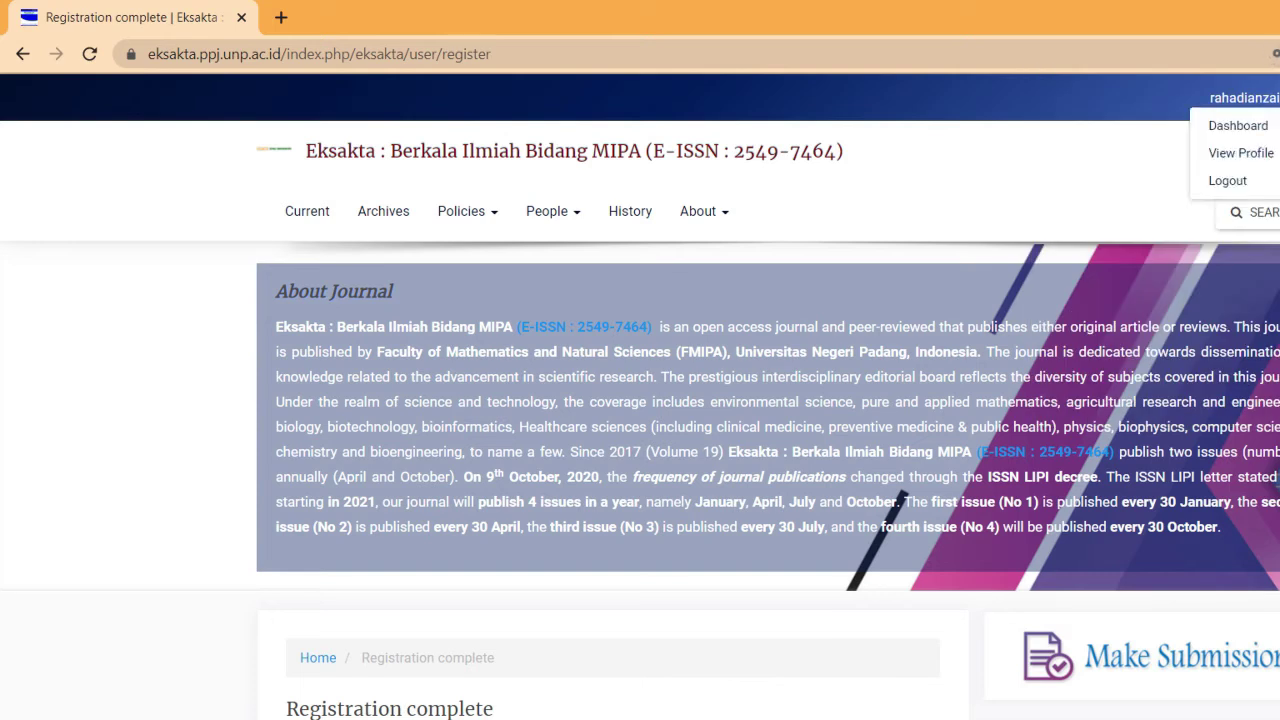
pyautogui.click(1263, 108)
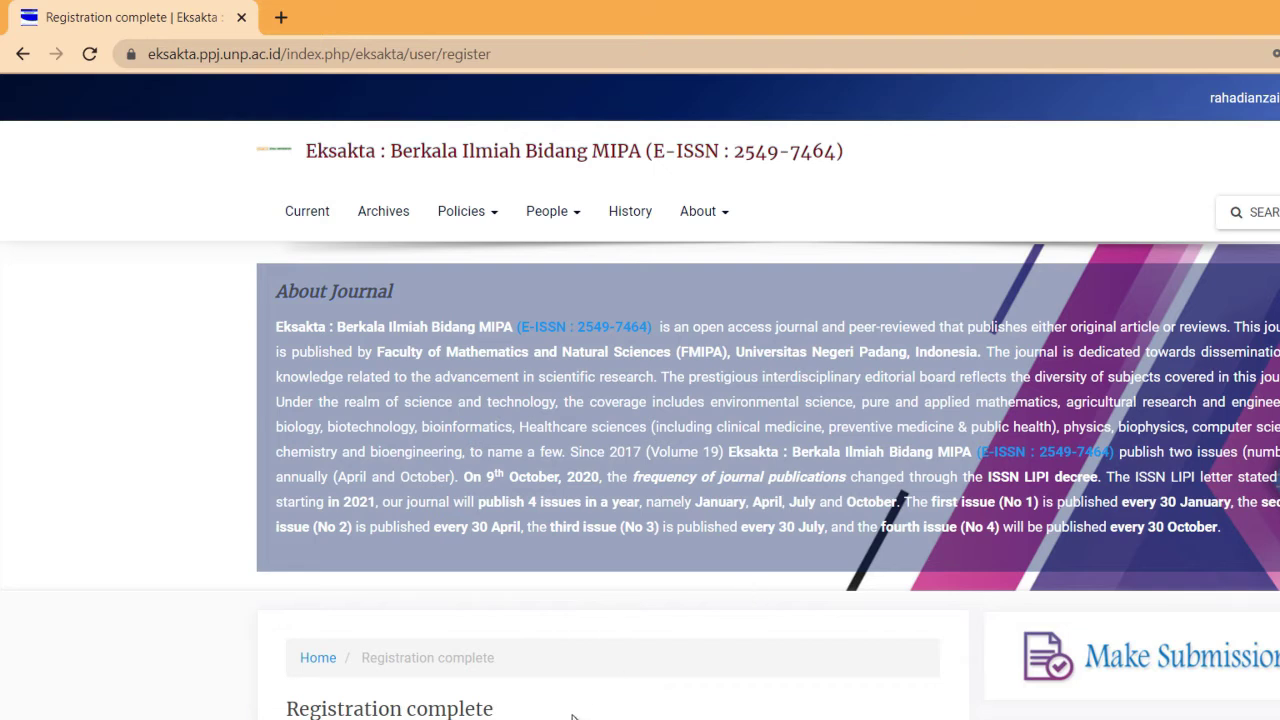
pyautogui.scroll(-2, 920, 491)
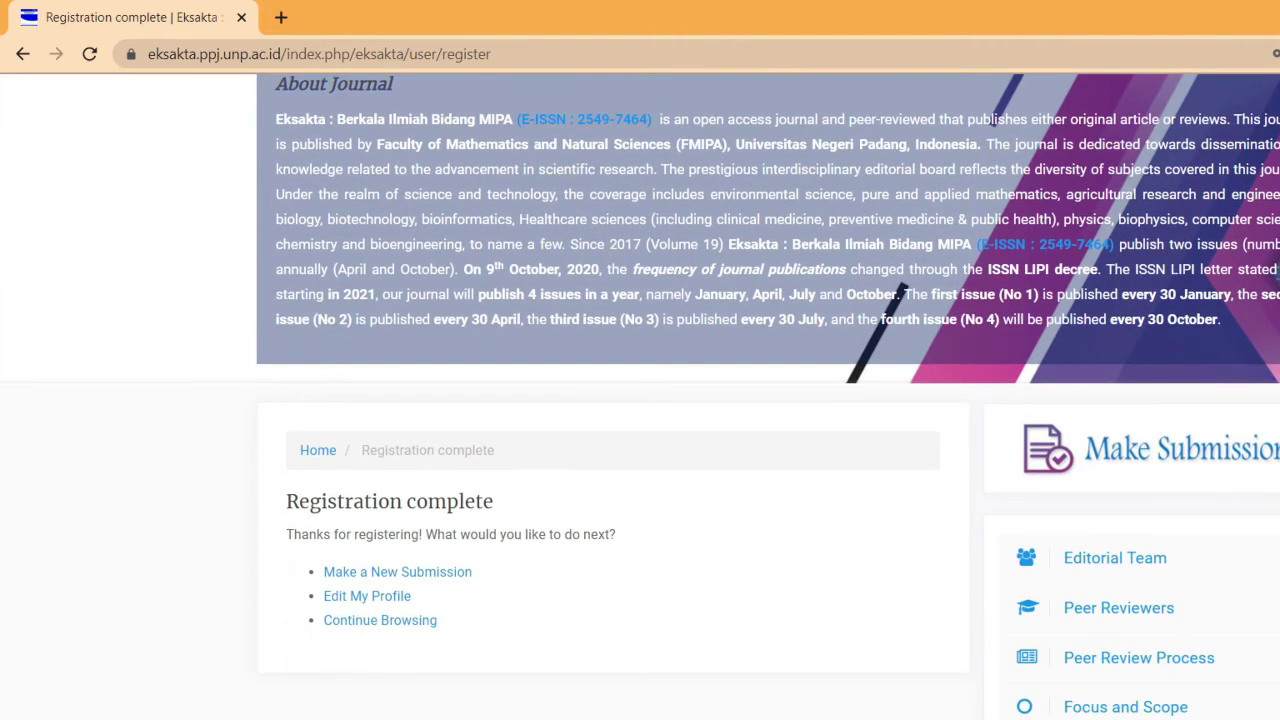
pyautogui.click(388, 578)
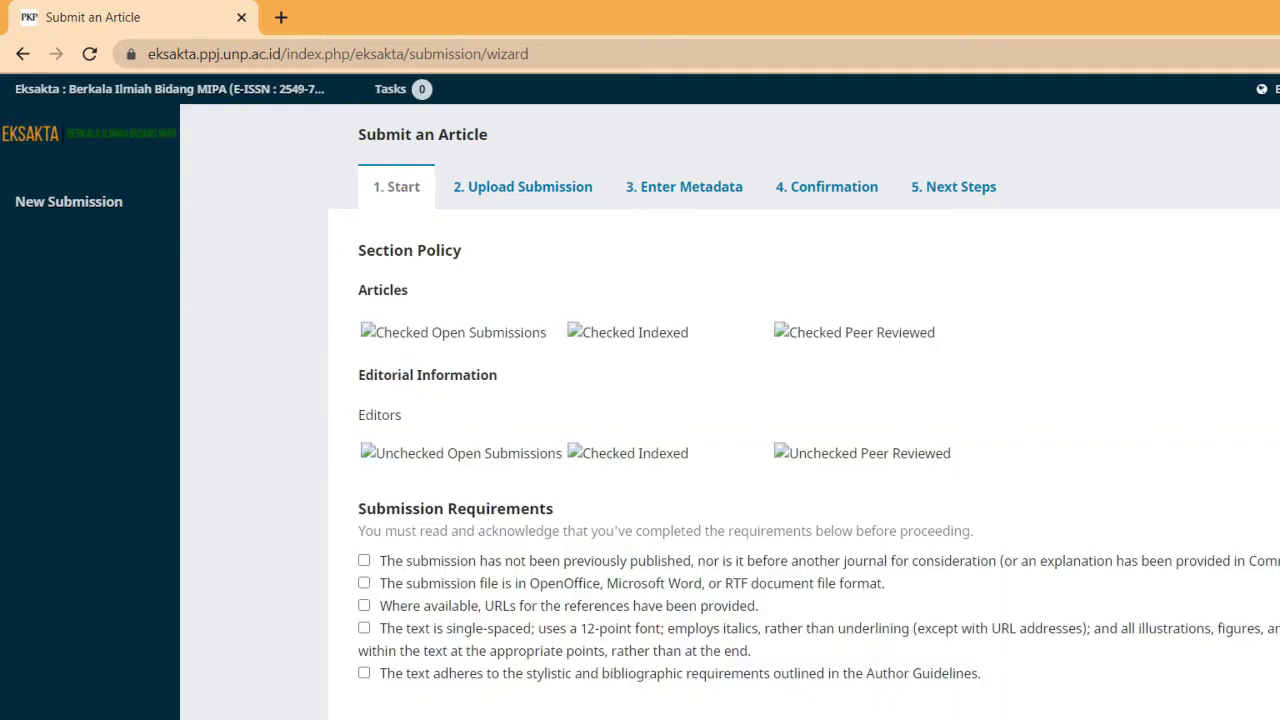
# Tick all five submission requirement checkboxes
pyautogui.scroll(-2, 543, 449)
pyautogui.click(364, 373)
pyautogui.click(364, 396)
pyautogui.click(365, 418)
pyautogui.click(365, 440)
pyautogui.click(365, 484)
# Begin the editor comment with 'Dear Author' and a line about sending a manuscript for the next issue
pyautogui.click(434, 601)
pyautogui.write('Dear')
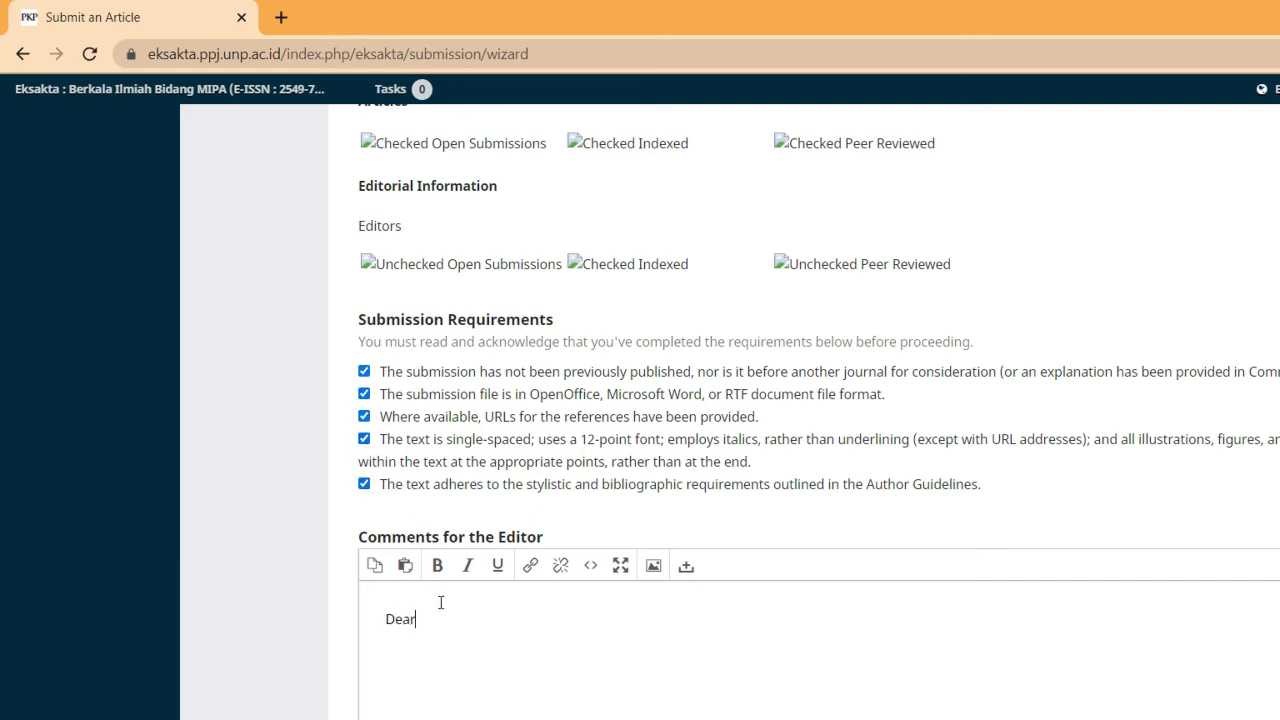
pyautogui.write(' Author')
pyautogui.press('Return')
pyautogui.write('We have already sen')
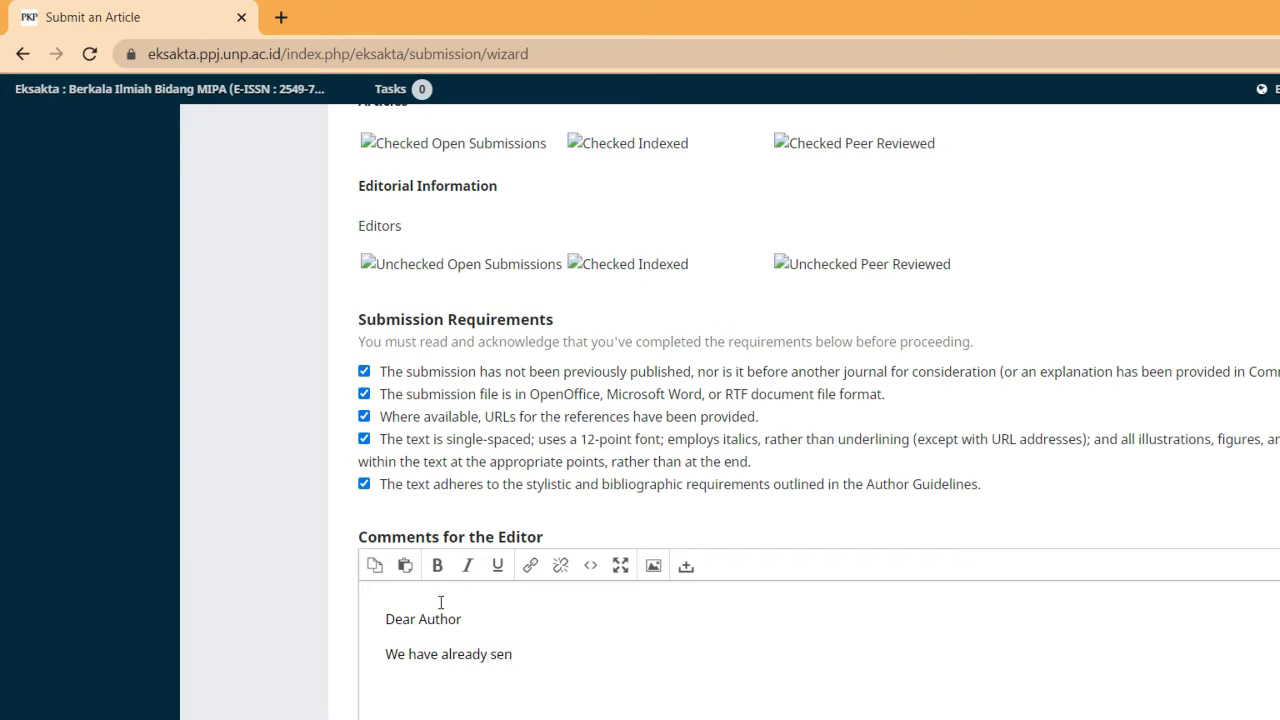
pyautogui.write('d a mnuscript for ')
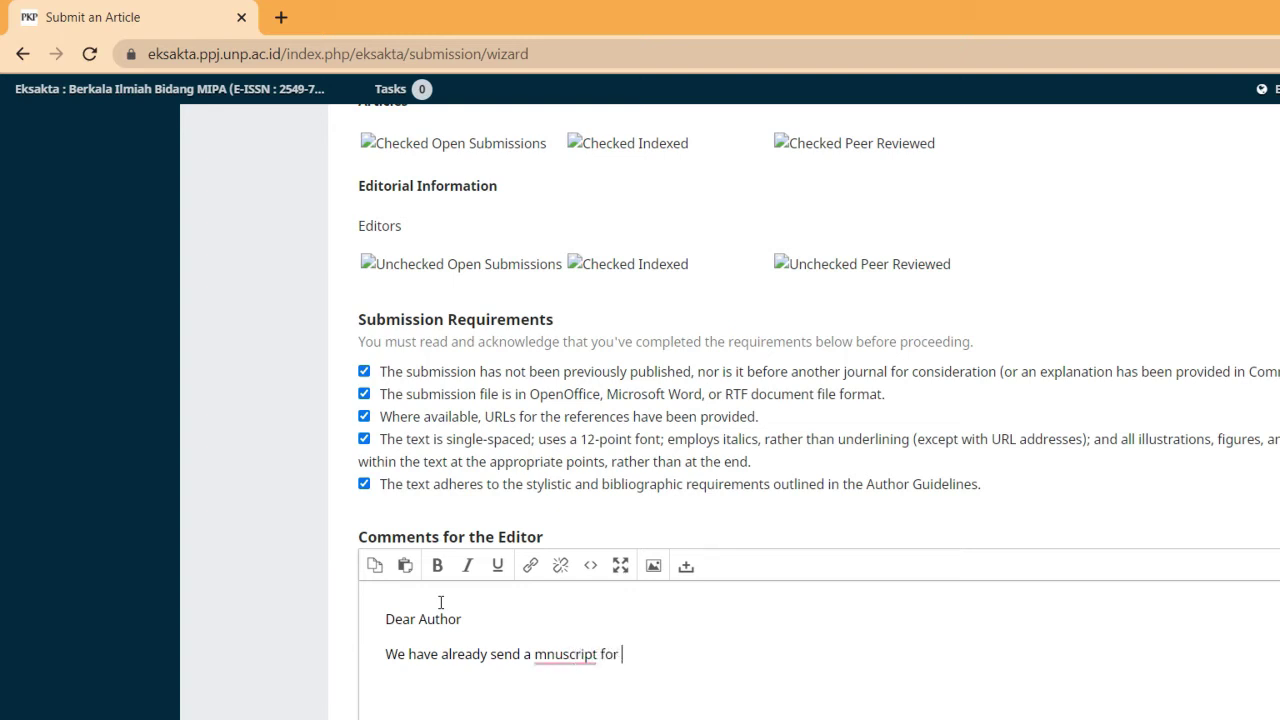
pyautogui.write('next issue, and h')
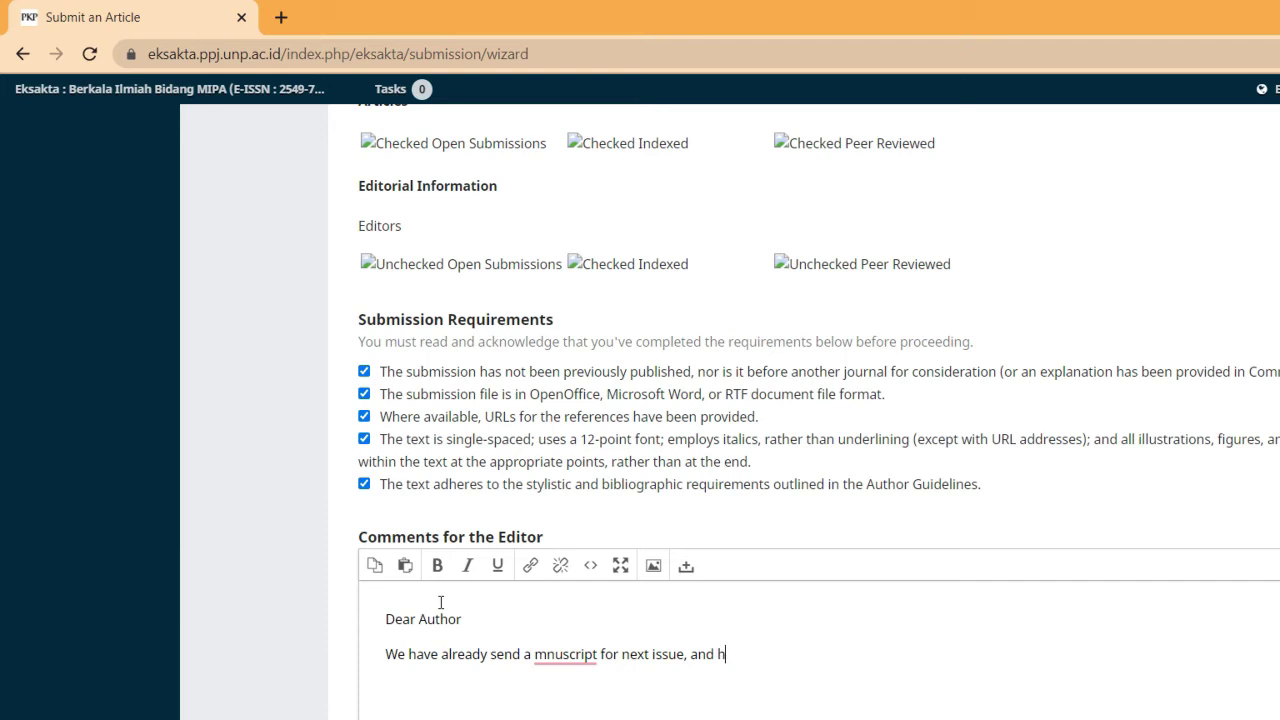
# Continue the editor comment, hoping the manuscript will be accepted, and correct the typos along the way
pyautogui.write('ope this manuscrpt')
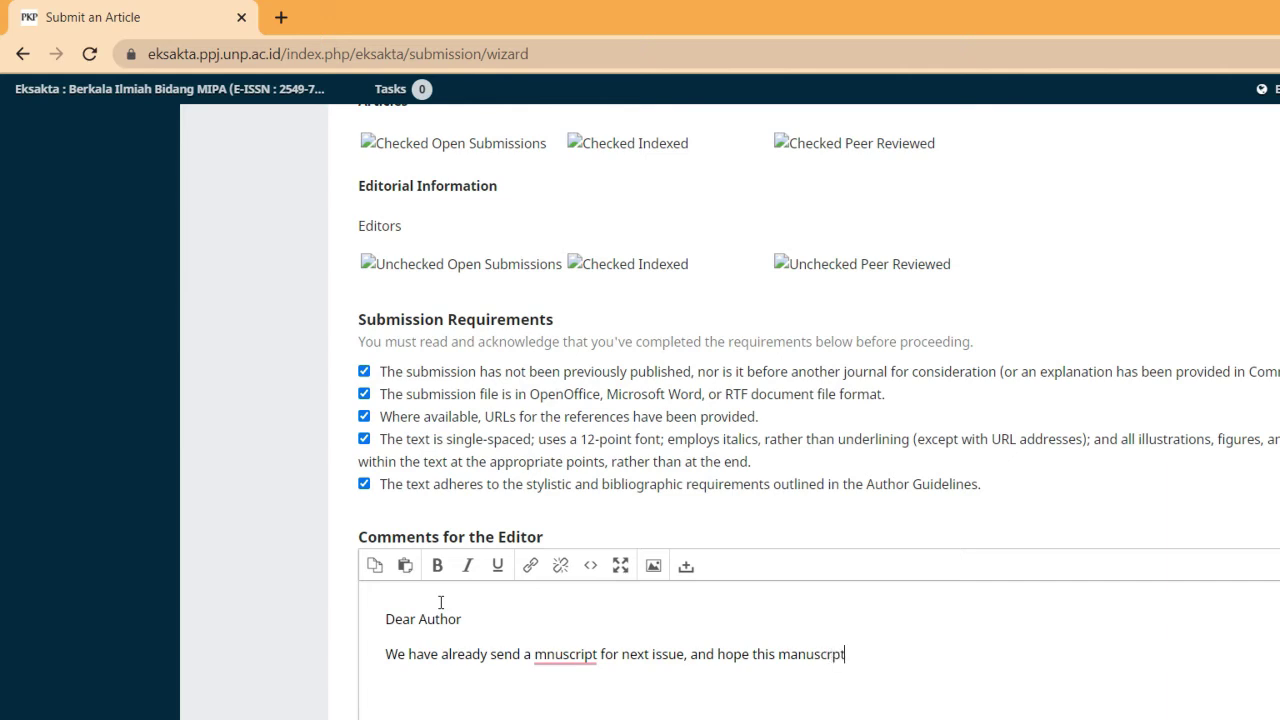
pyautogui.press('BackSpace')
pyautogui.write('ipt will accepted')
pyautogui.click(1266, 320)
pyautogui.click(1262, 318)
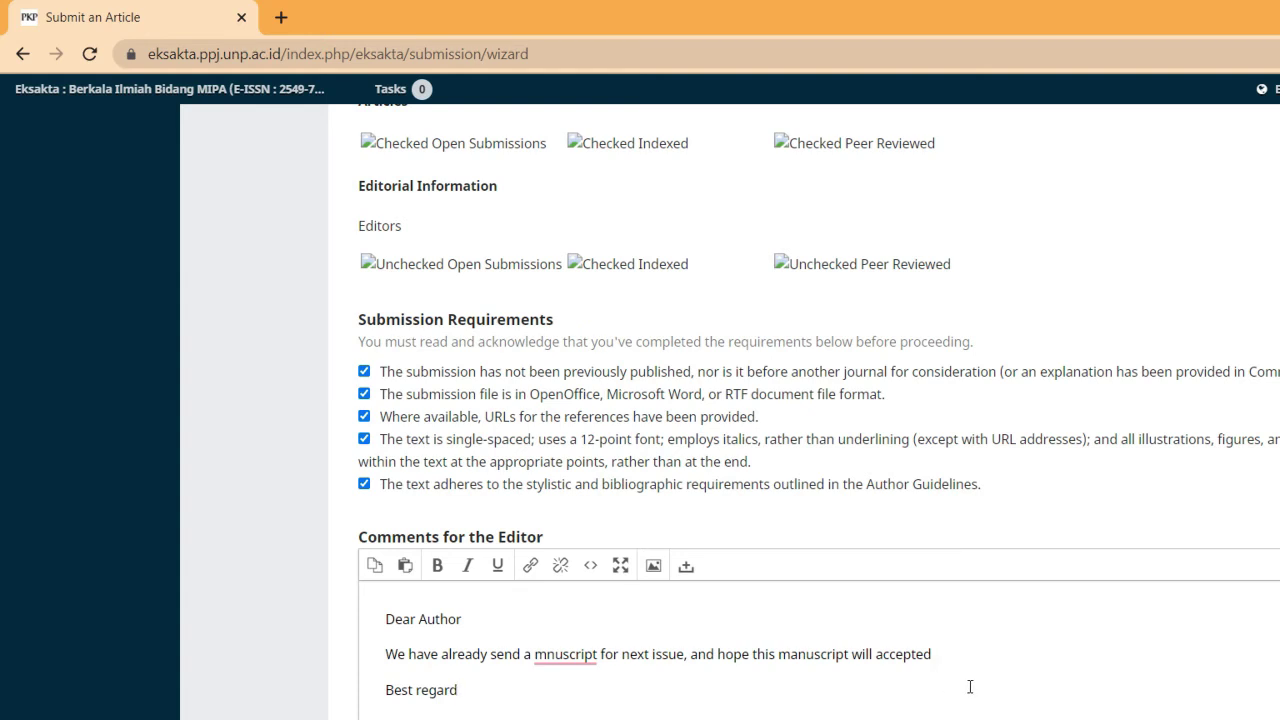
# Accept the copyright, privacy and corresponding-contact checkboxes, then save and continue to file upload
pyautogui.scroll(-10, 969, 686)
pyautogui.click(366, 369)
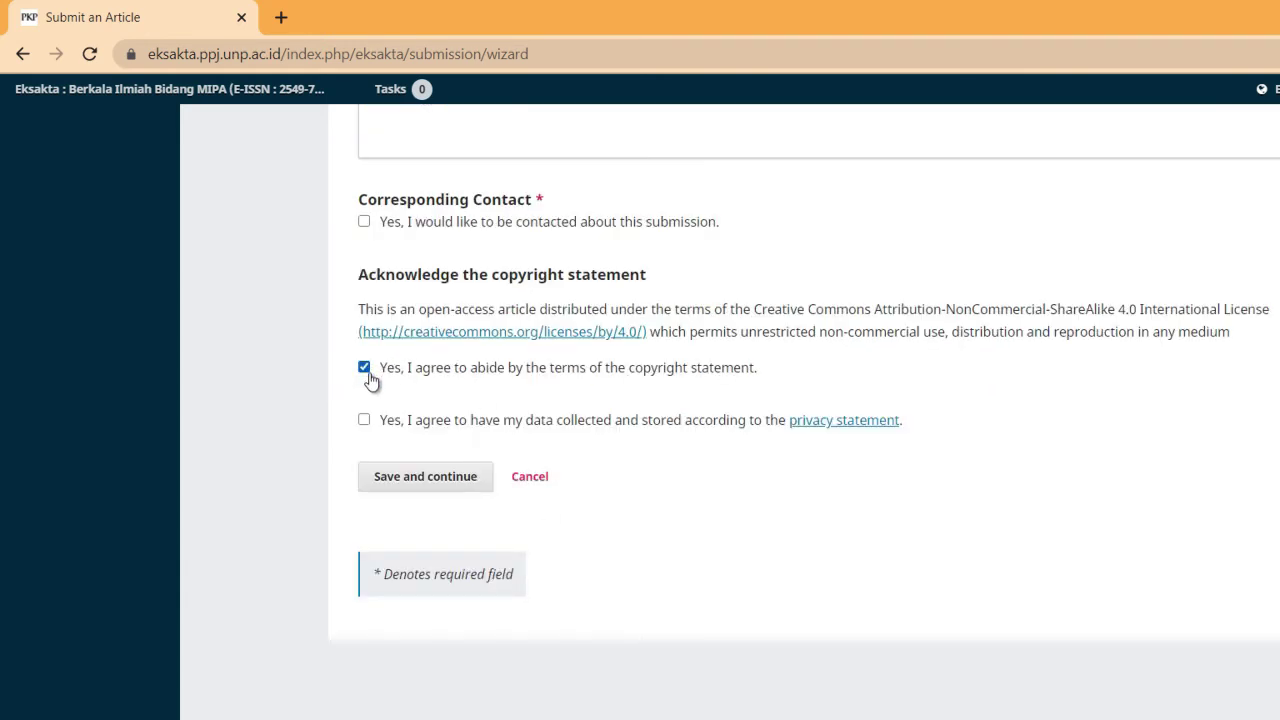
pyautogui.click(364, 420)
pyautogui.click(364, 222)
pyautogui.click(452, 480)
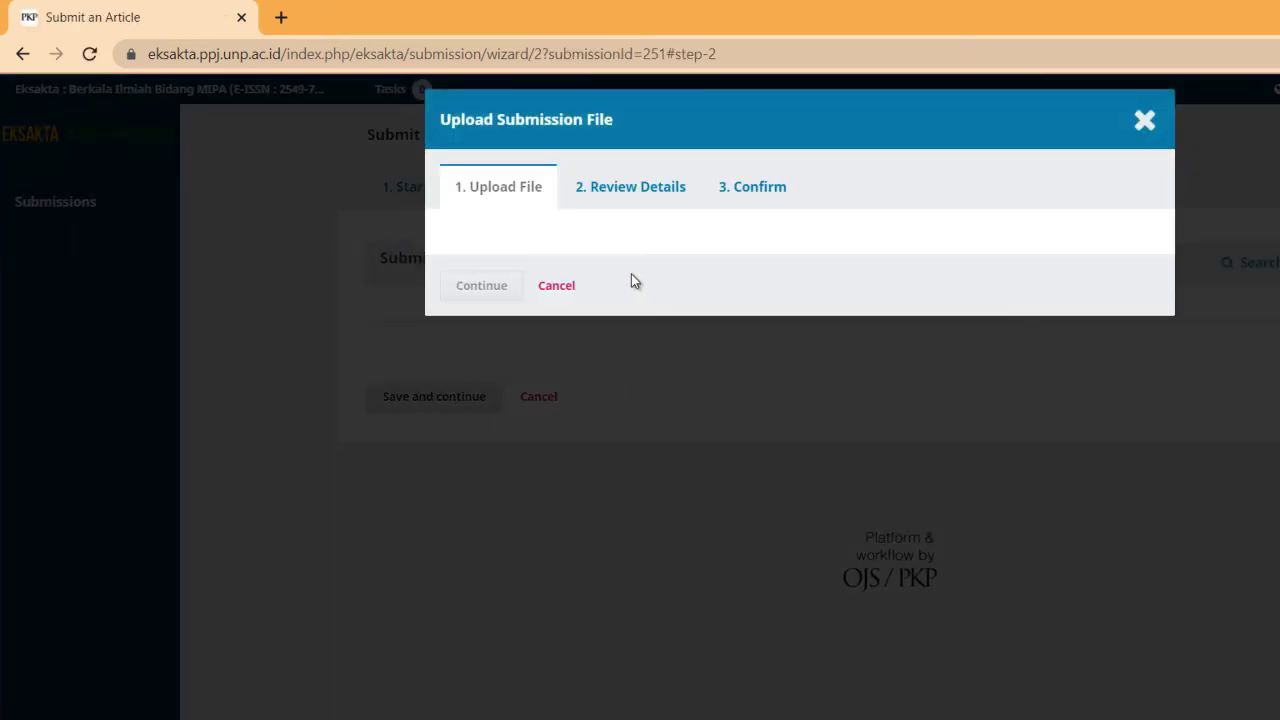
# Choose Article Text as the component and browse the EKSAKTA folders on Local Disk (D) for the file
pyautogui.click(1036, 277)
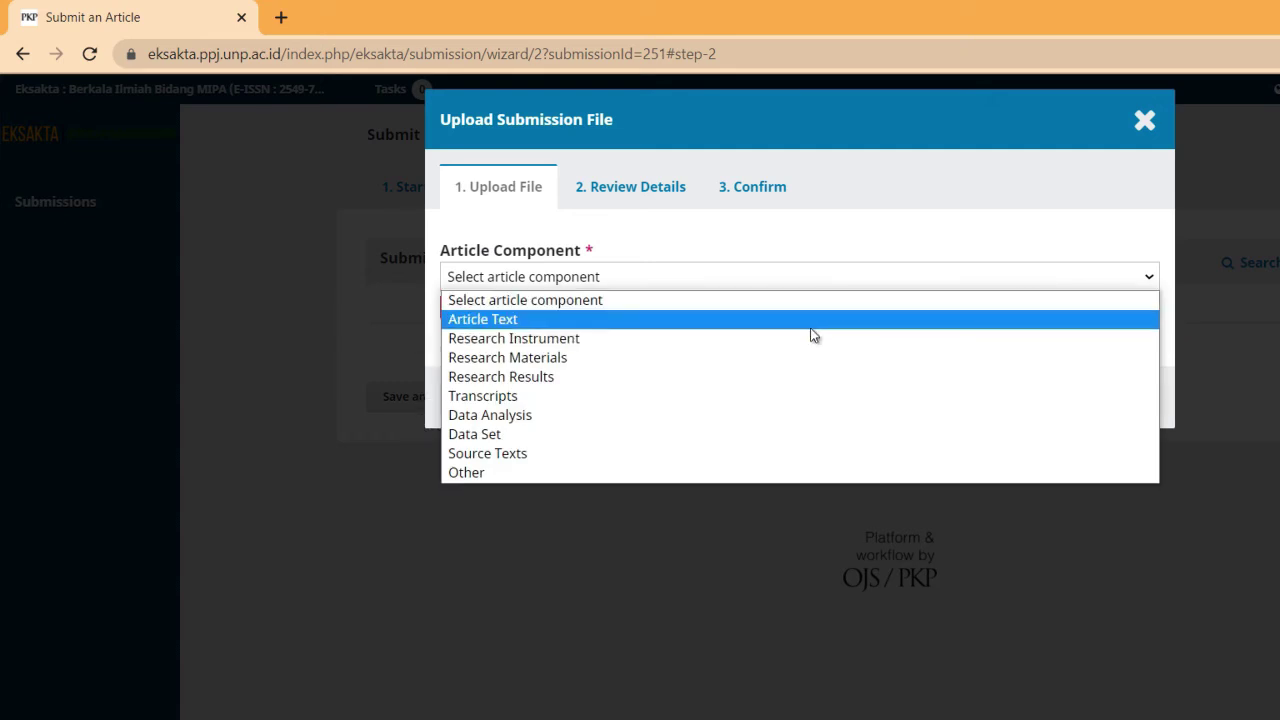
pyautogui.click(812, 318)
pyautogui.click(1071, 349)
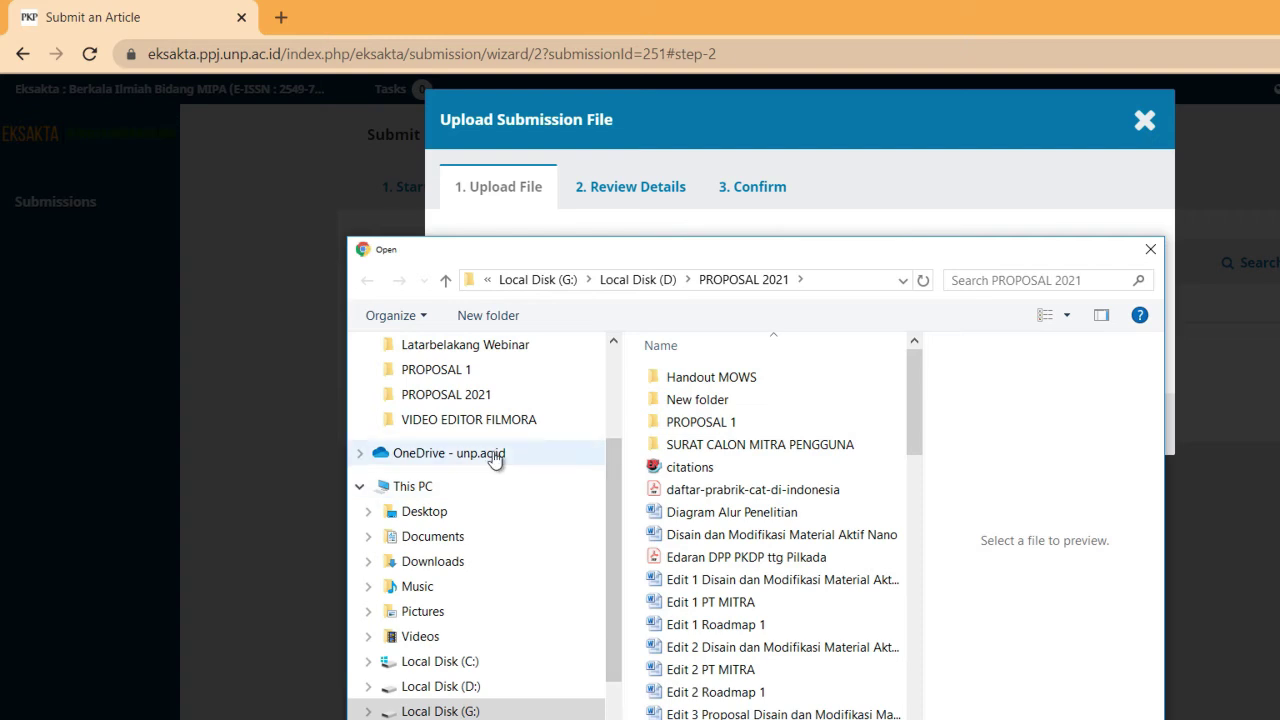
pyautogui.click(438, 710)
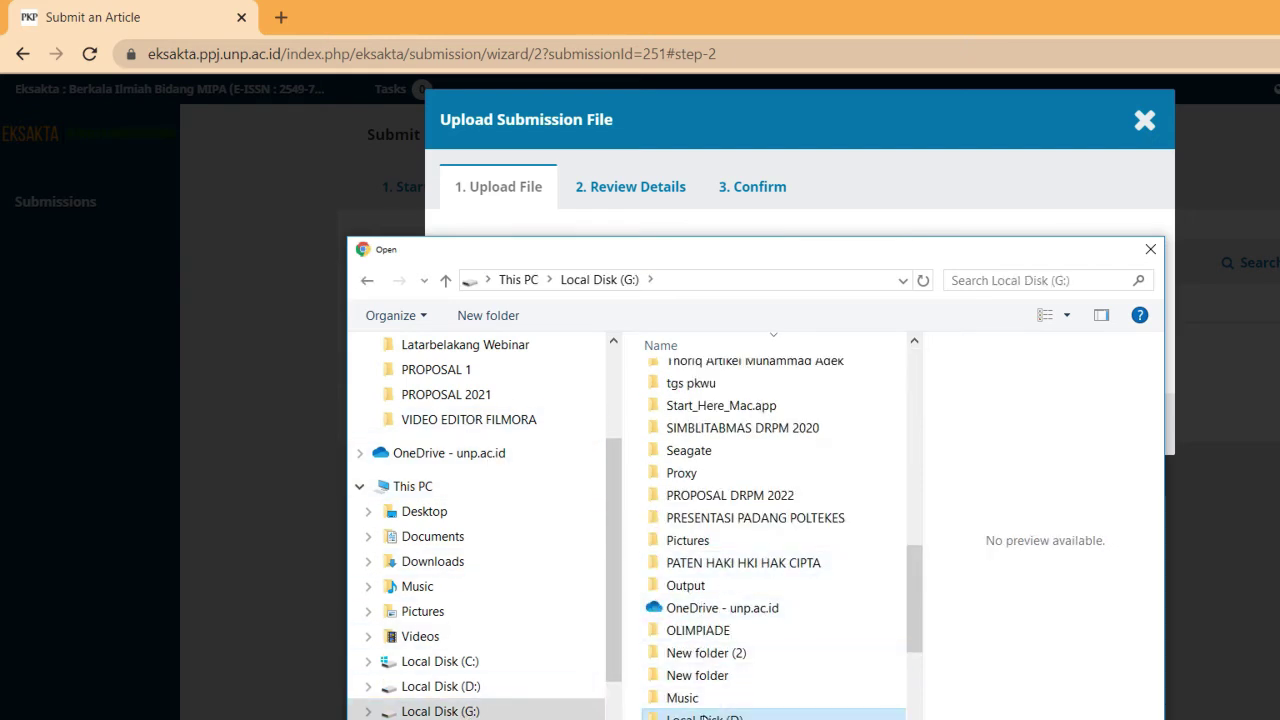
pyautogui.doubleClick(702, 716)
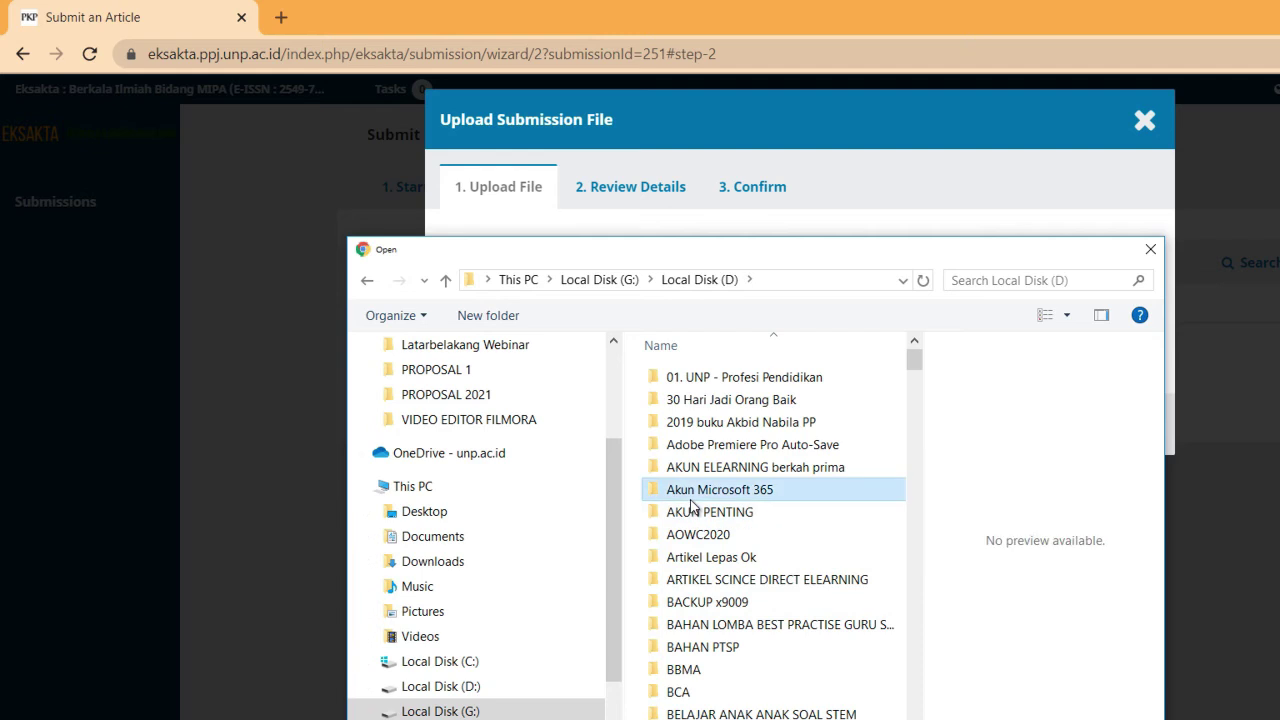
pyautogui.press('e')
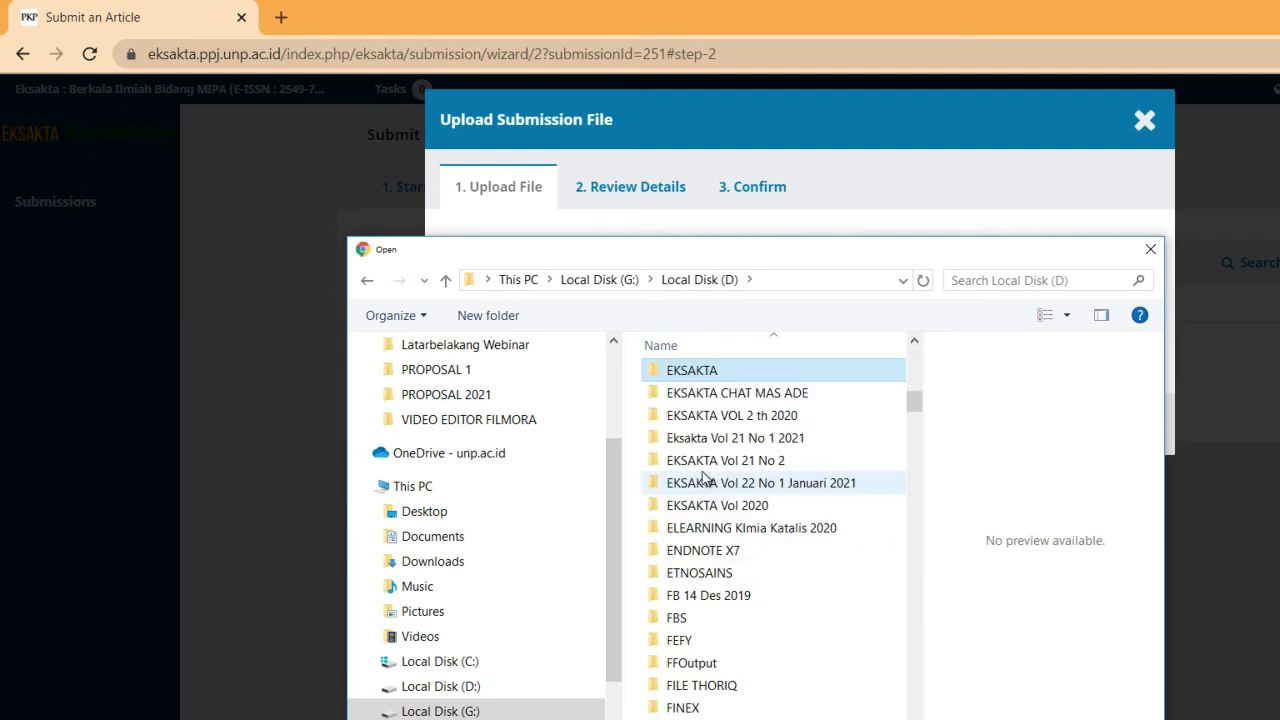
pyautogui.click(721, 446)
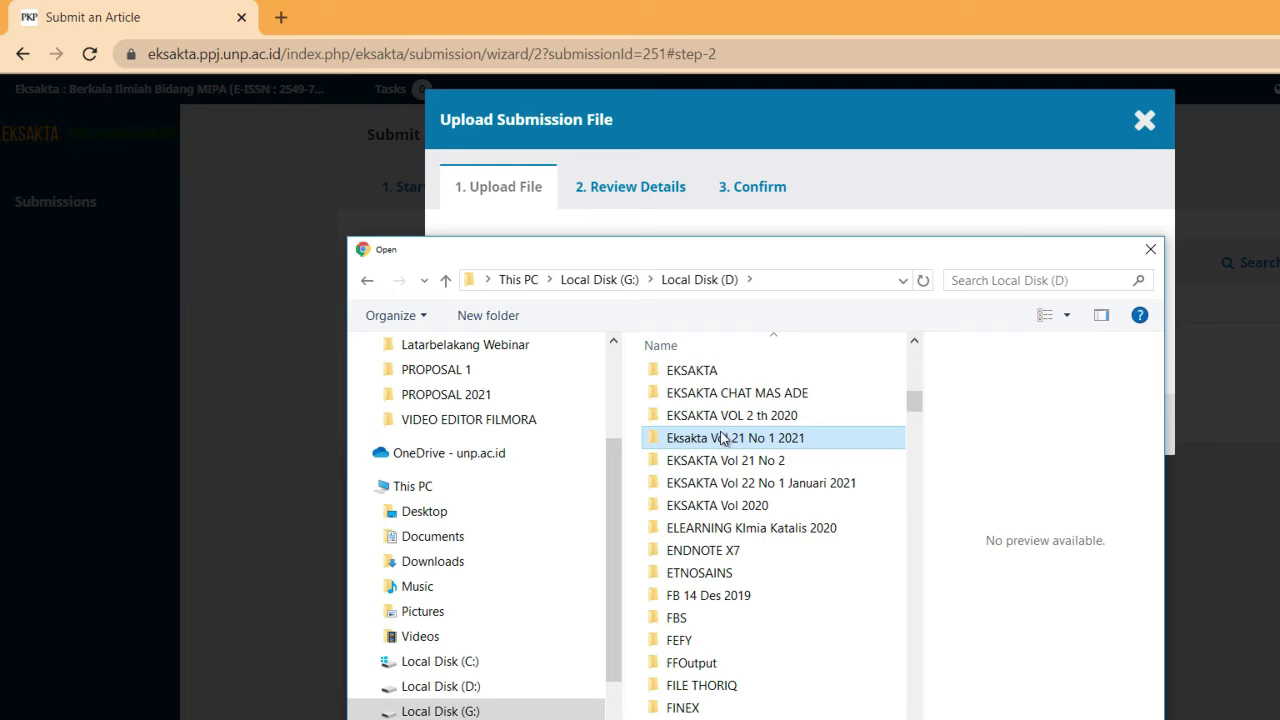
pyautogui.click(725, 486)
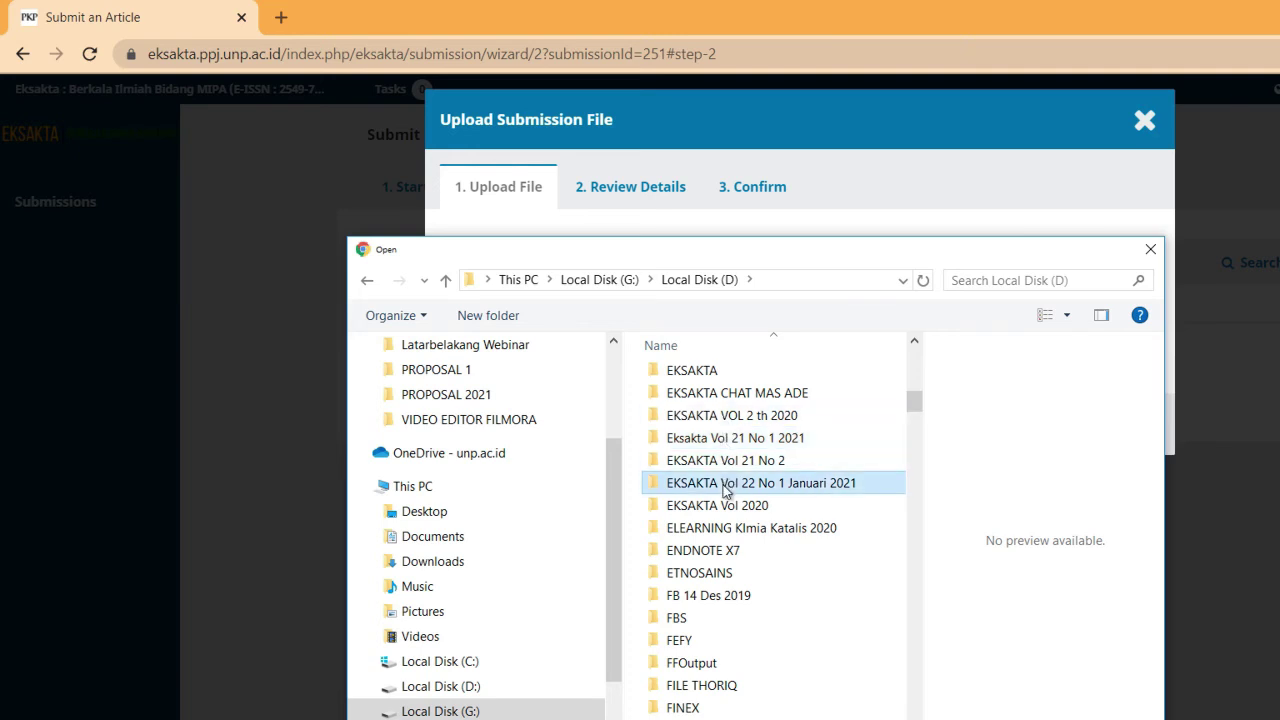
pyautogui.doubleClick(725, 486)
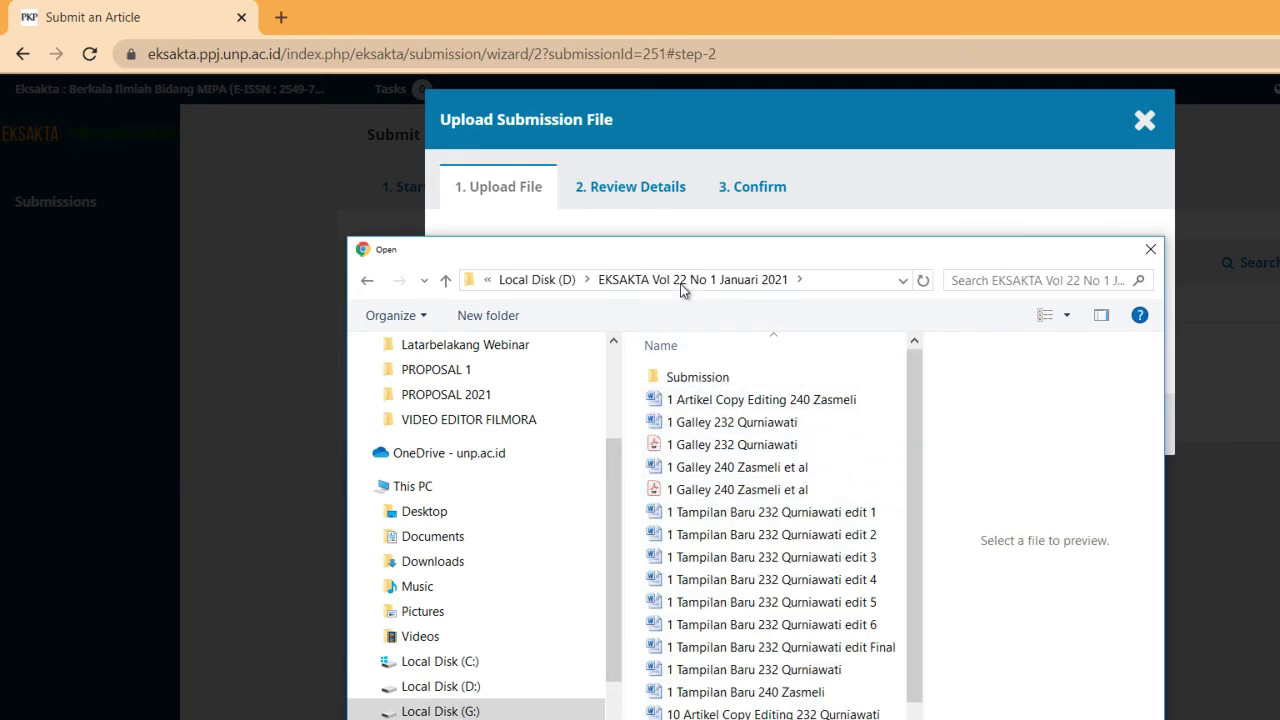
# Look through the EKSAKTA Vol 21 No 2 manuscript folder, then return to Local Disk (D)
pyautogui.click(562, 280)
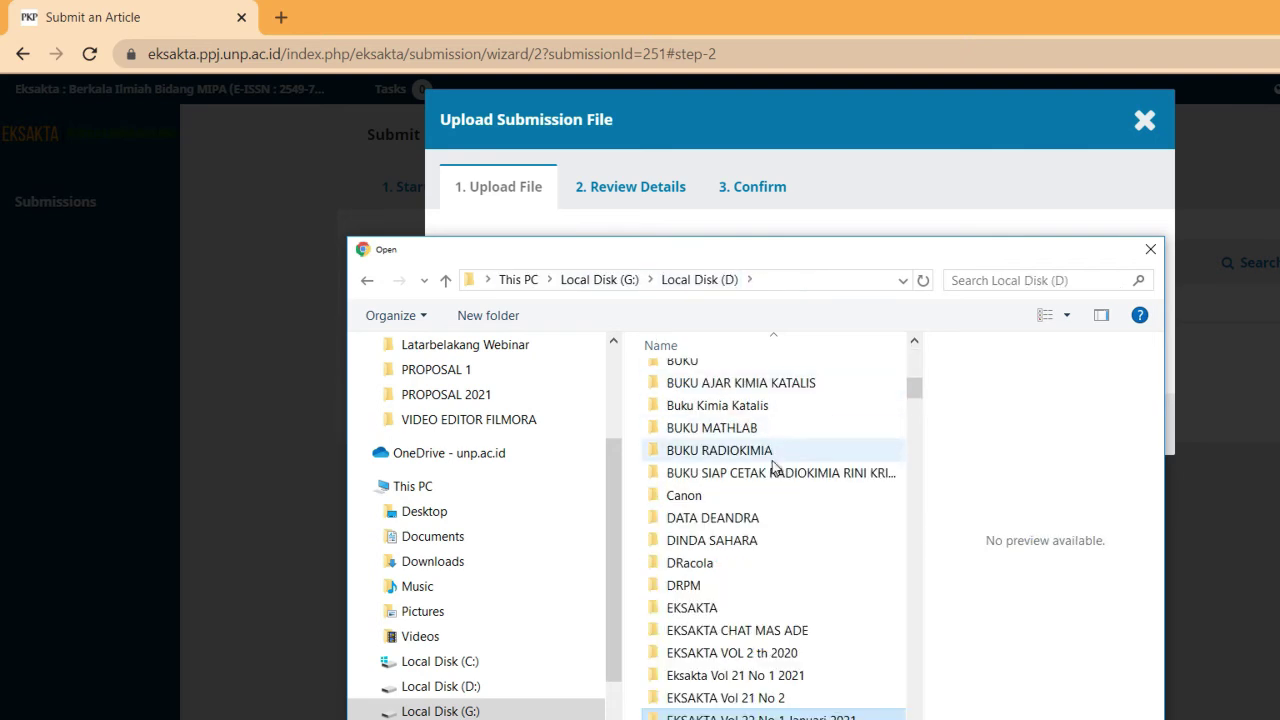
pyautogui.doubleClick(727, 698)
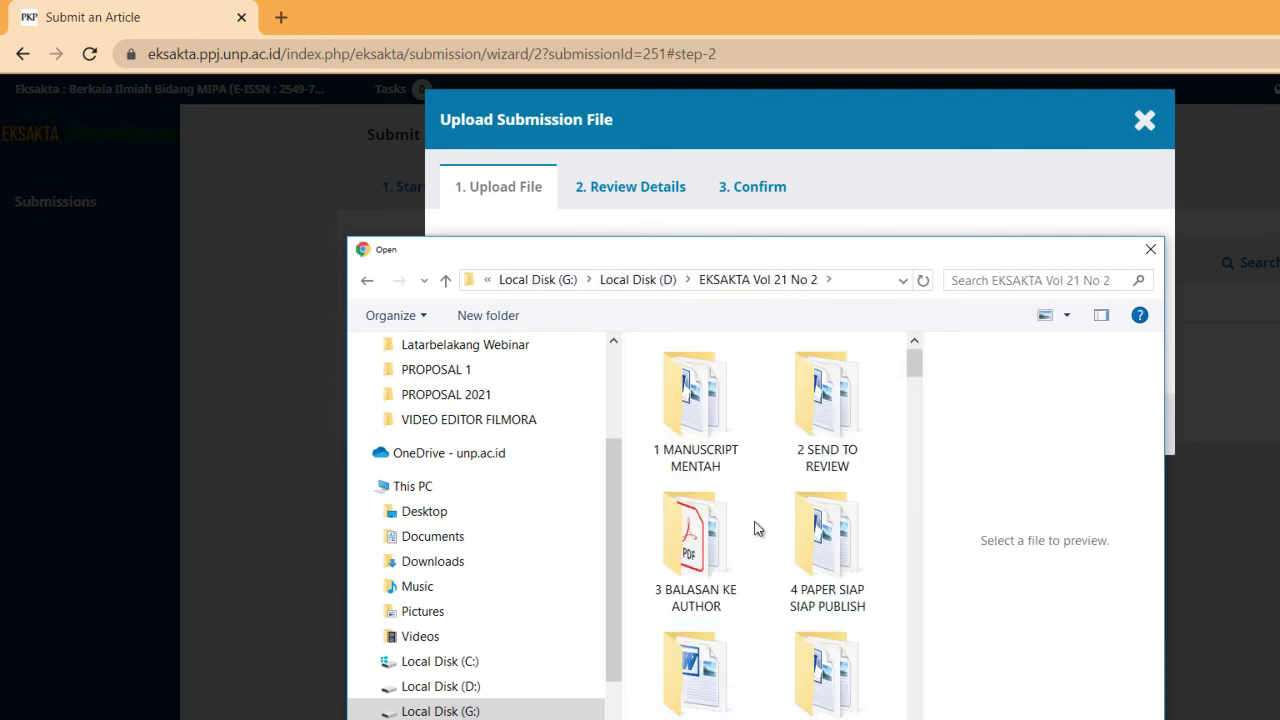
pyautogui.doubleClick(720, 466)
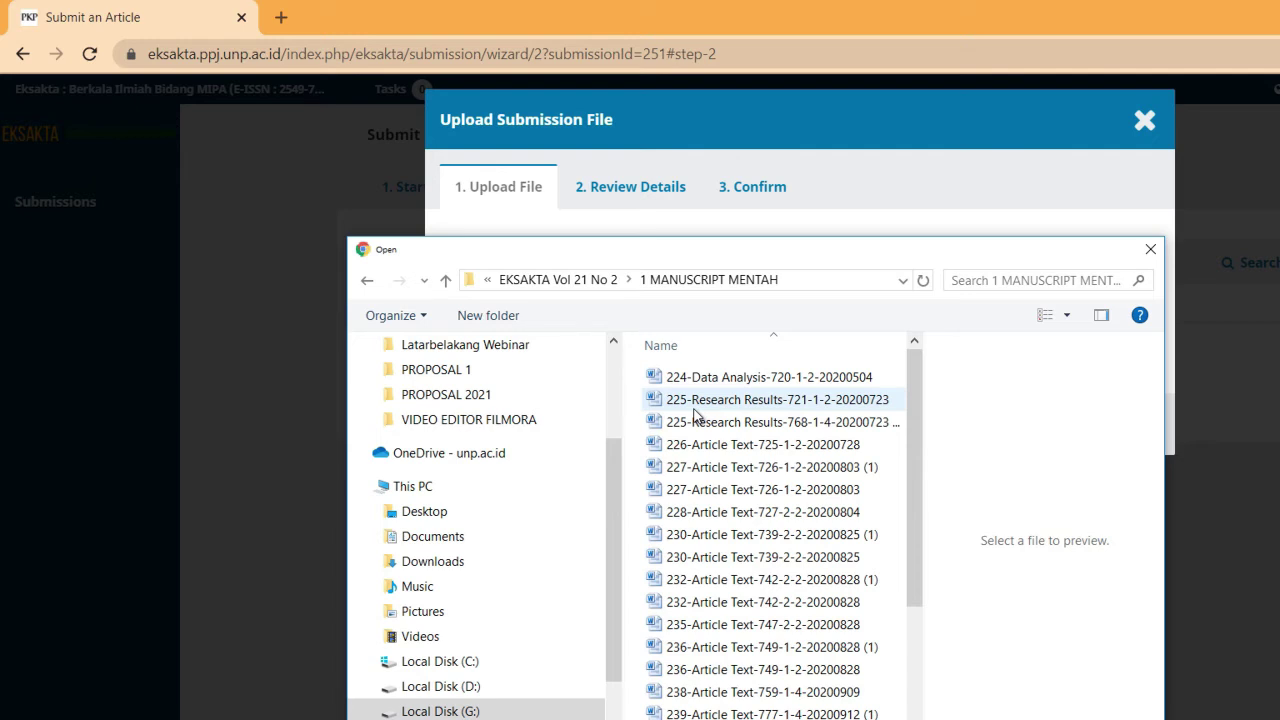
pyautogui.scroll(-3, 755, 500)
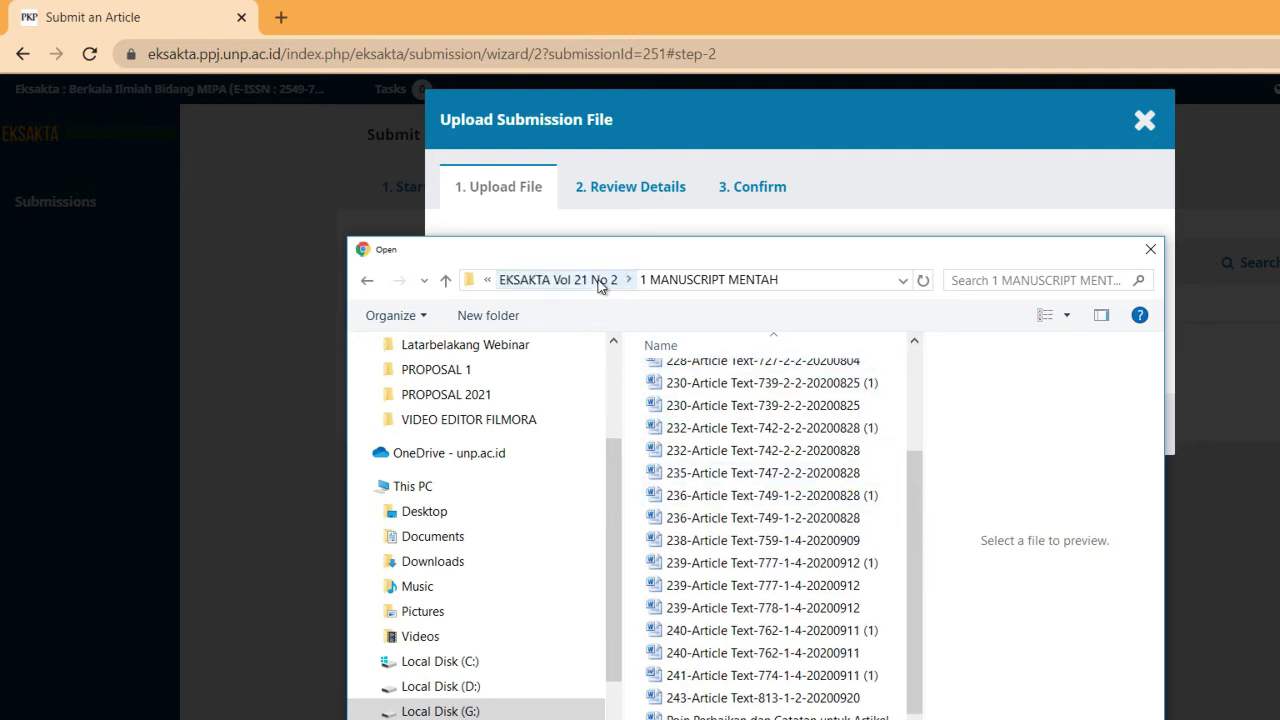
pyautogui.click(560, 280)
pyautogui.click(640, 283)
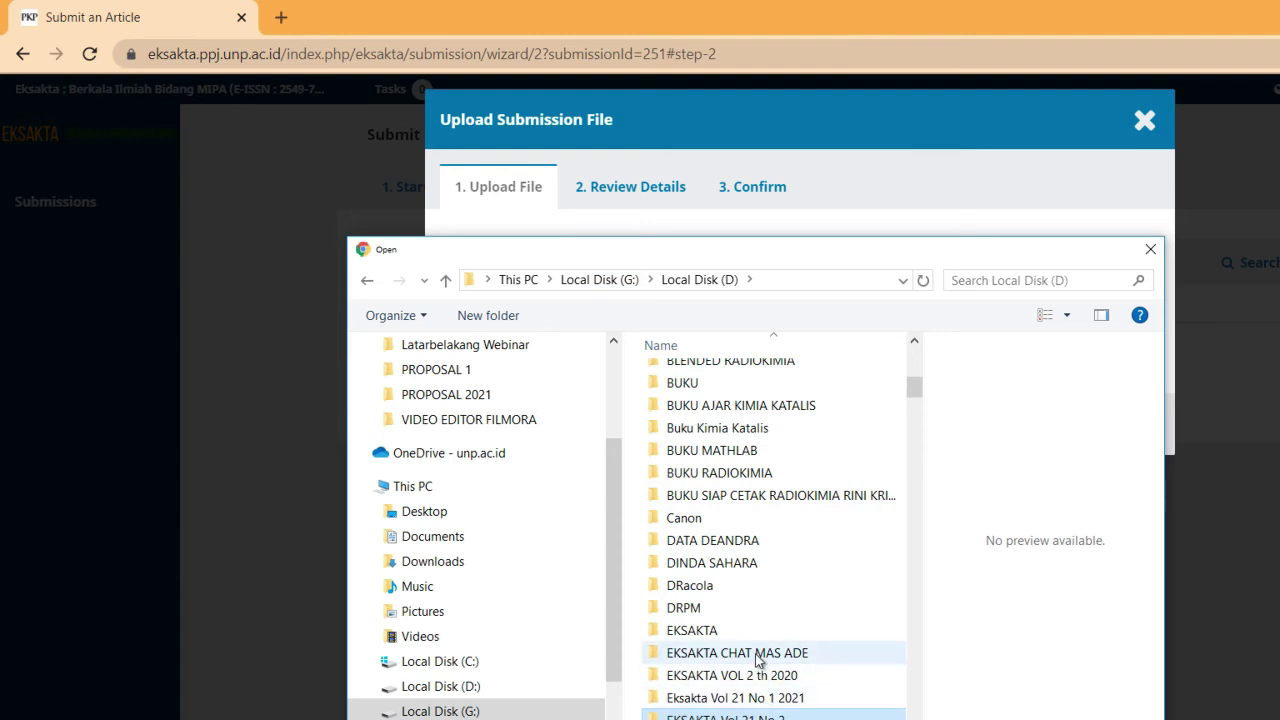
pyautogui.click(700, 632)
pyautogui.doubleClick(700, 632)
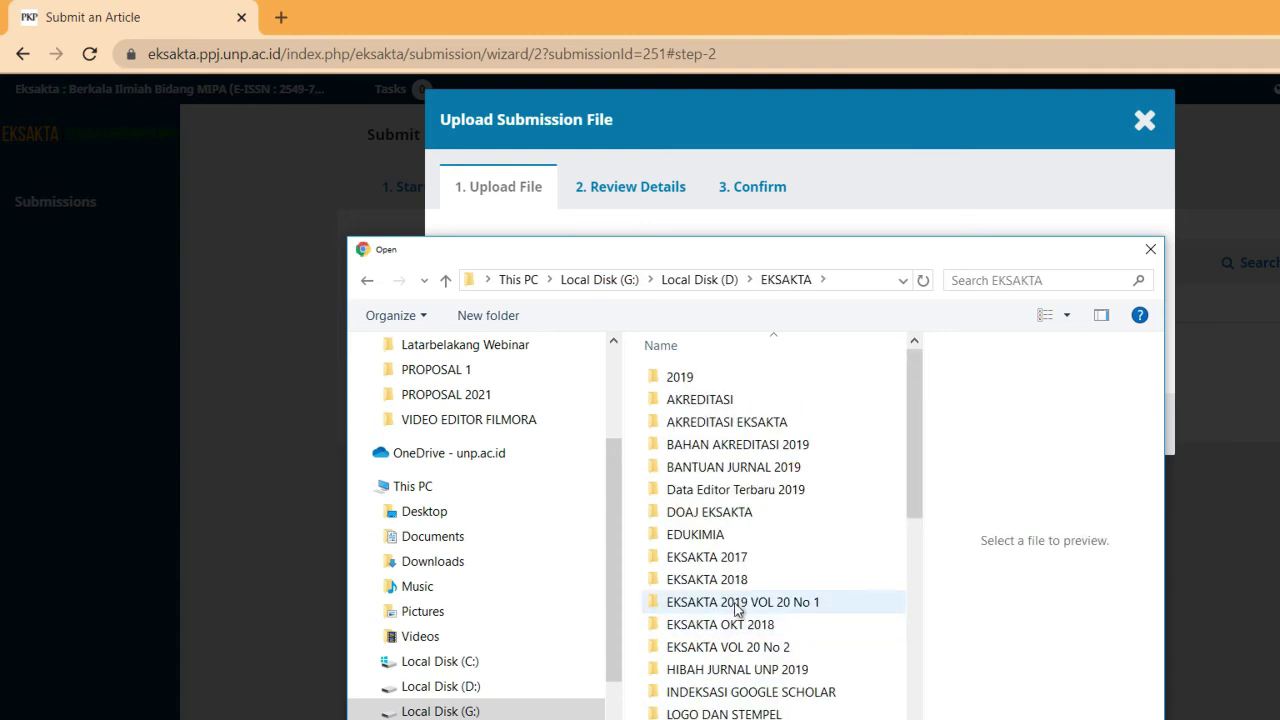
pyautogui.doubleClick(736, 602)
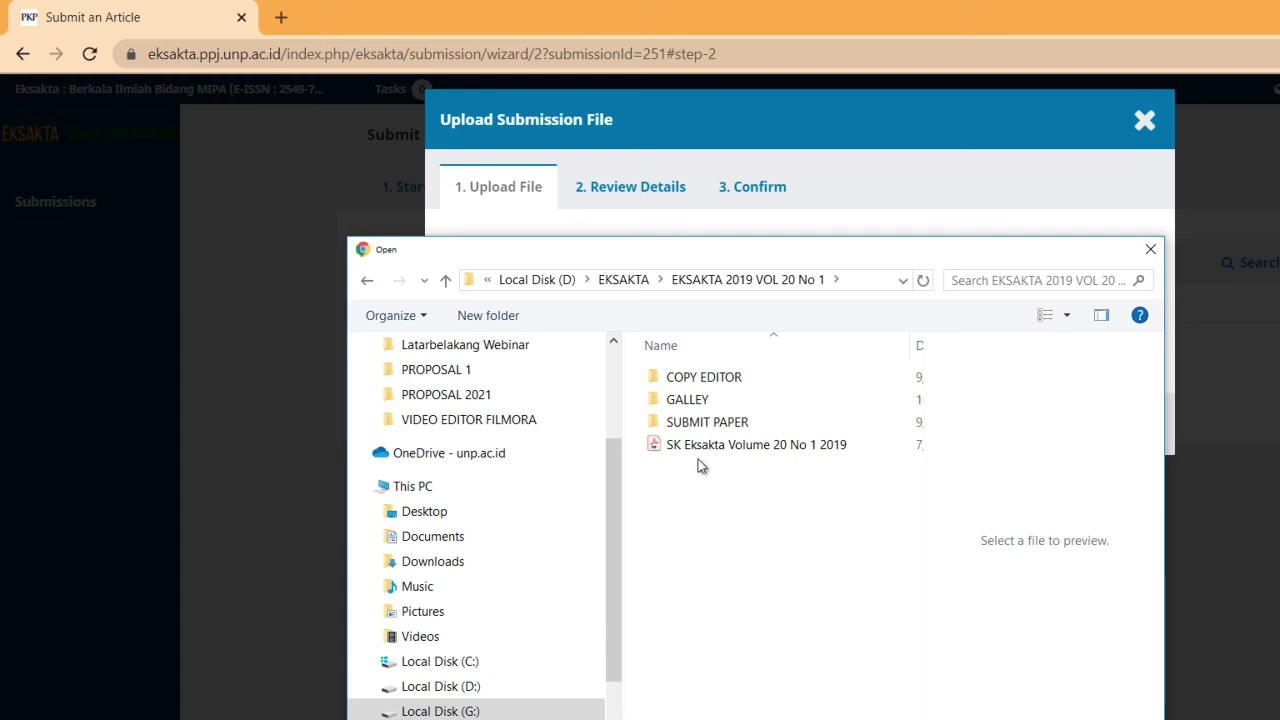
pyautogui.doubleClick(699, 422)
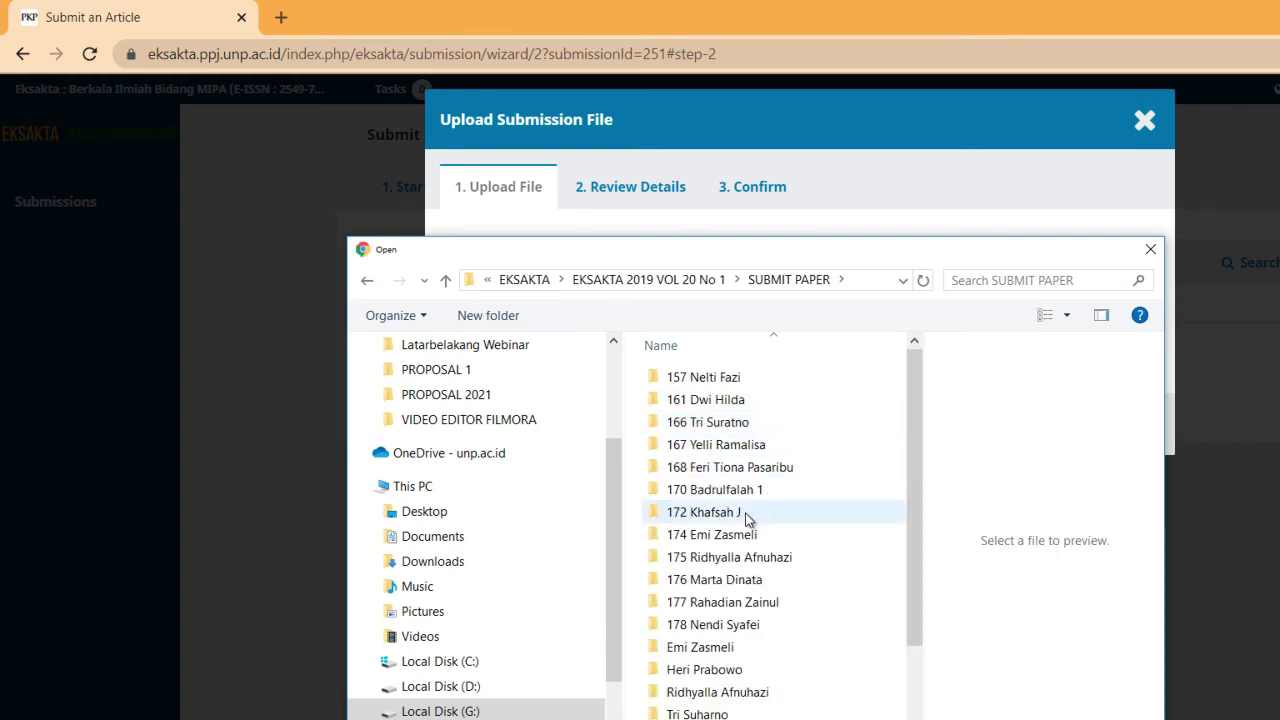
pyautogui.doubleClick(753, 600)
pyautogui.click(736, 376)
pyautogui.click(736, 376)
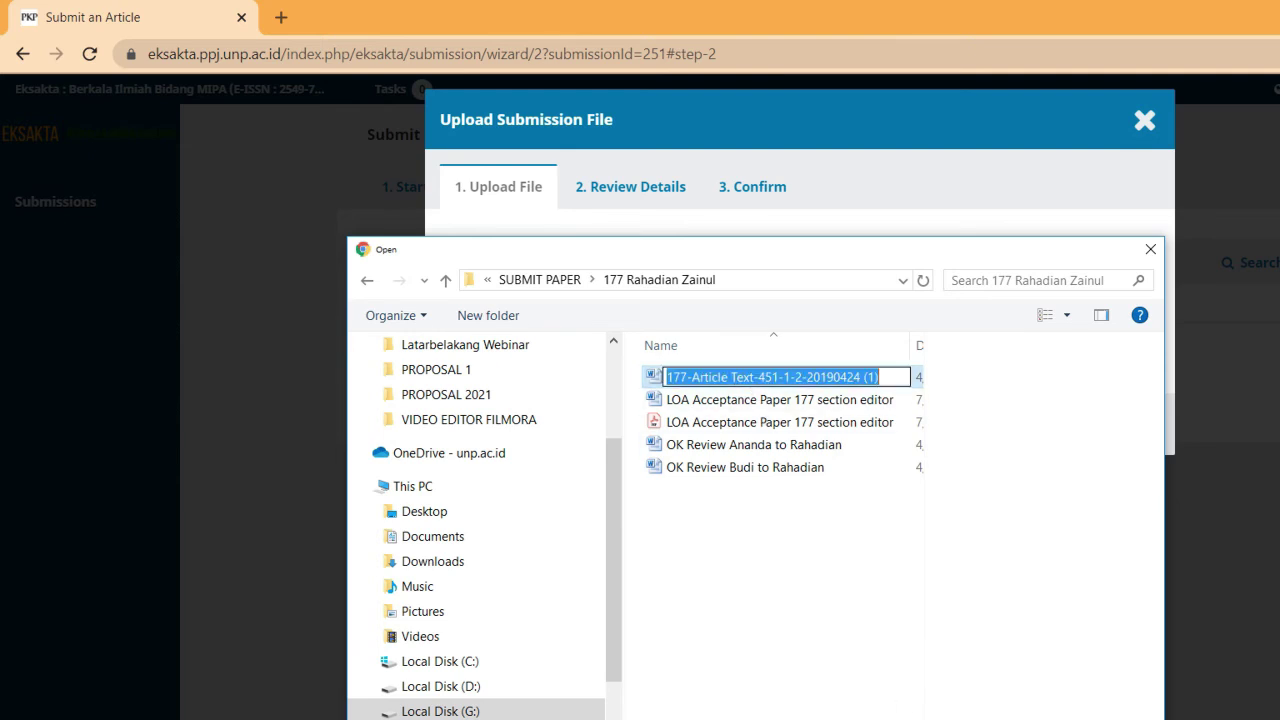
pyautogui.press('Return')
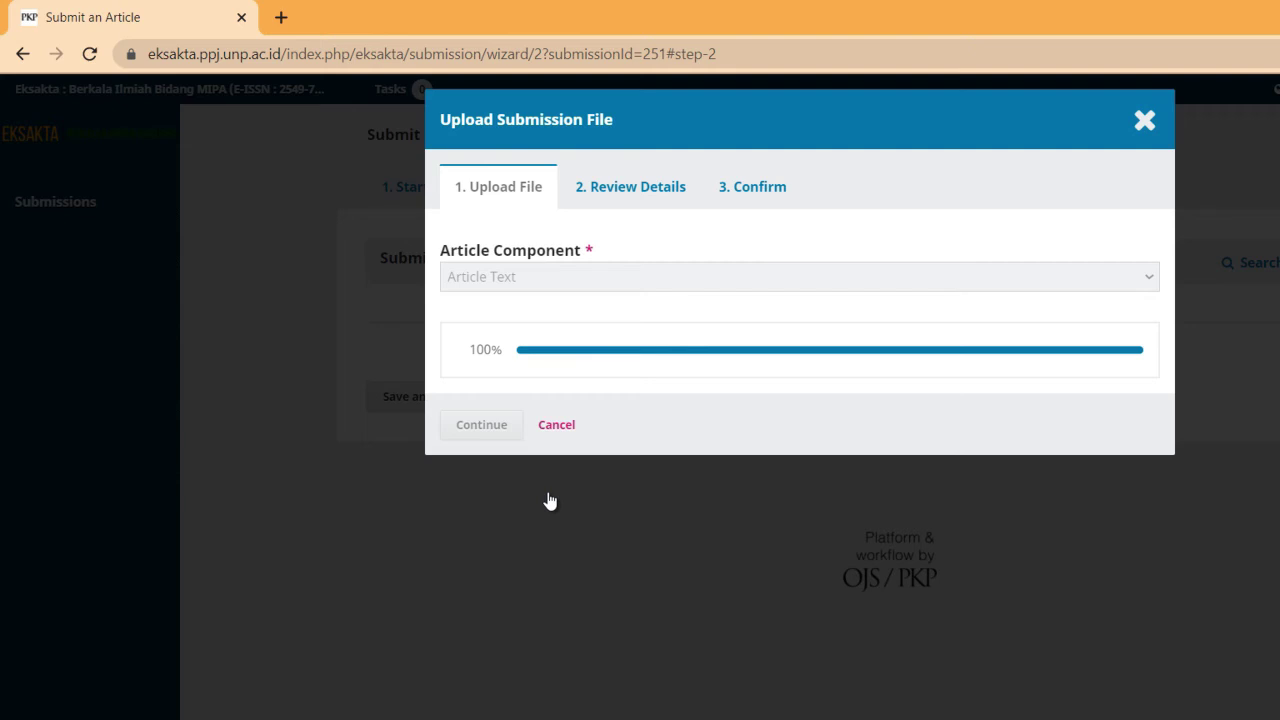
# Complete the file upload dialog and save the step to reach Enter Metadata
pyautogui.click(490, 428)
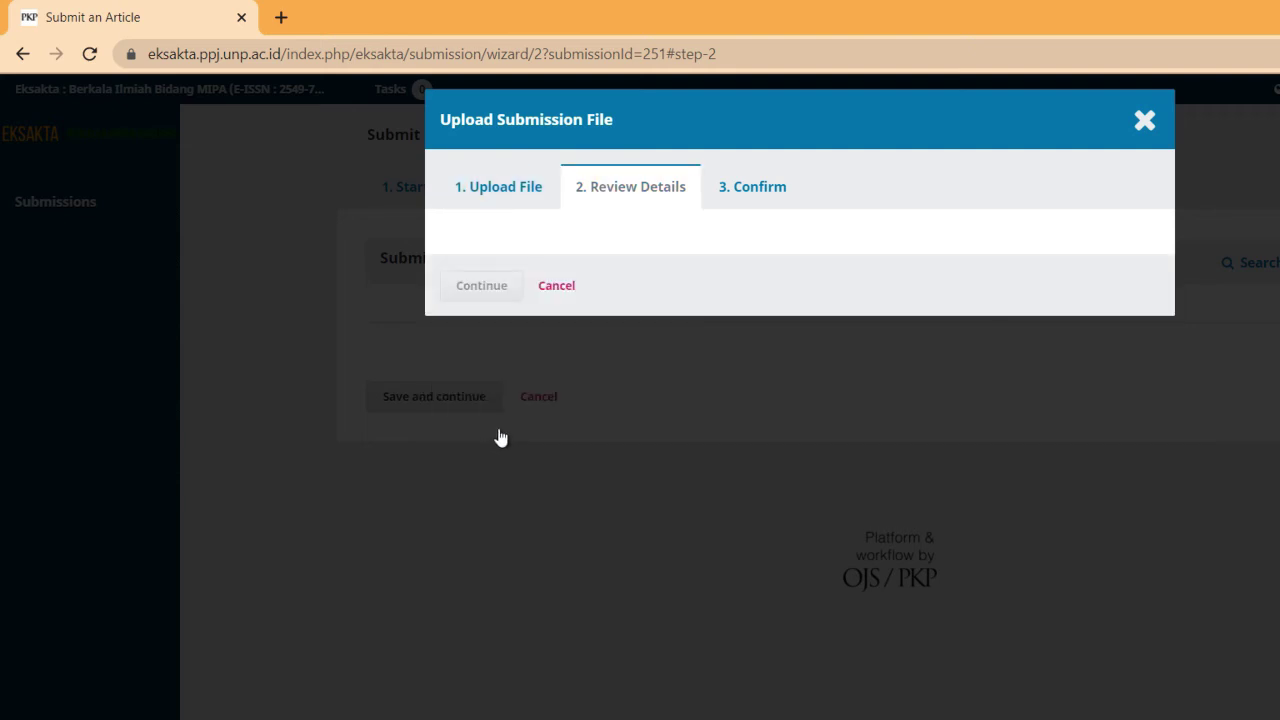
pyautogui.click(500, 346)
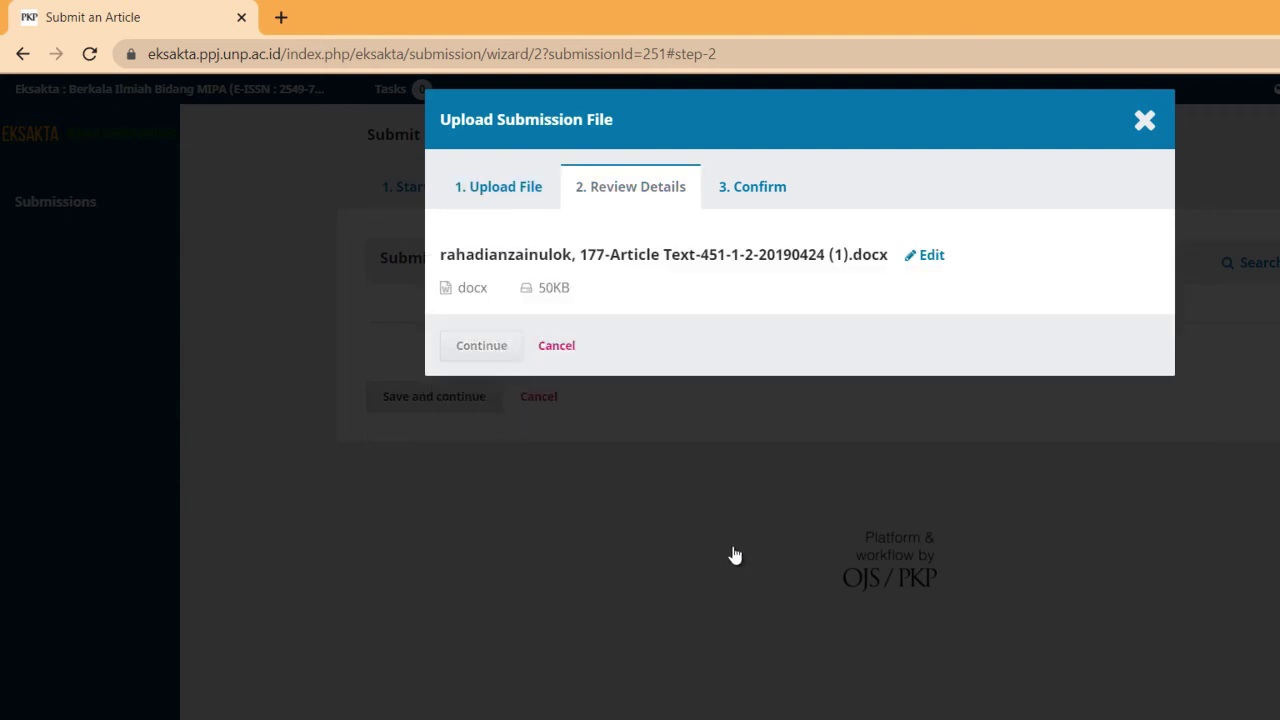
pyautogui.click(486, 416)
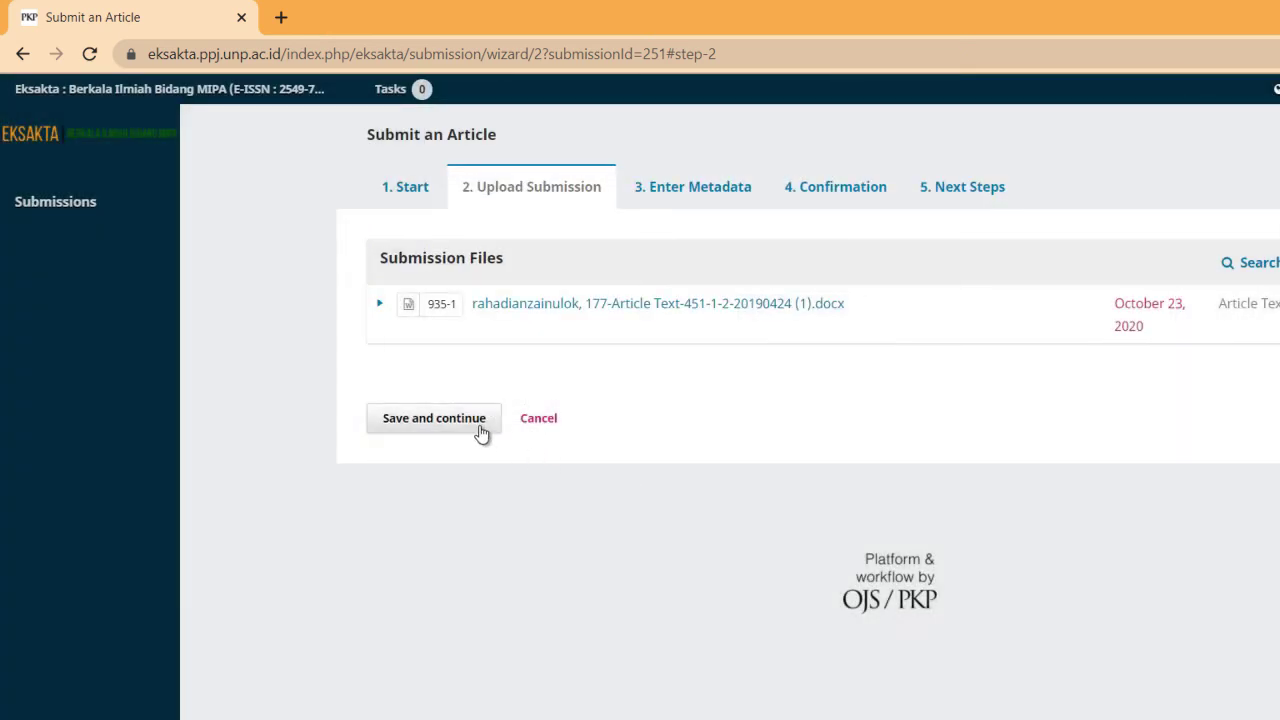
pyautogui.click(481, 431)
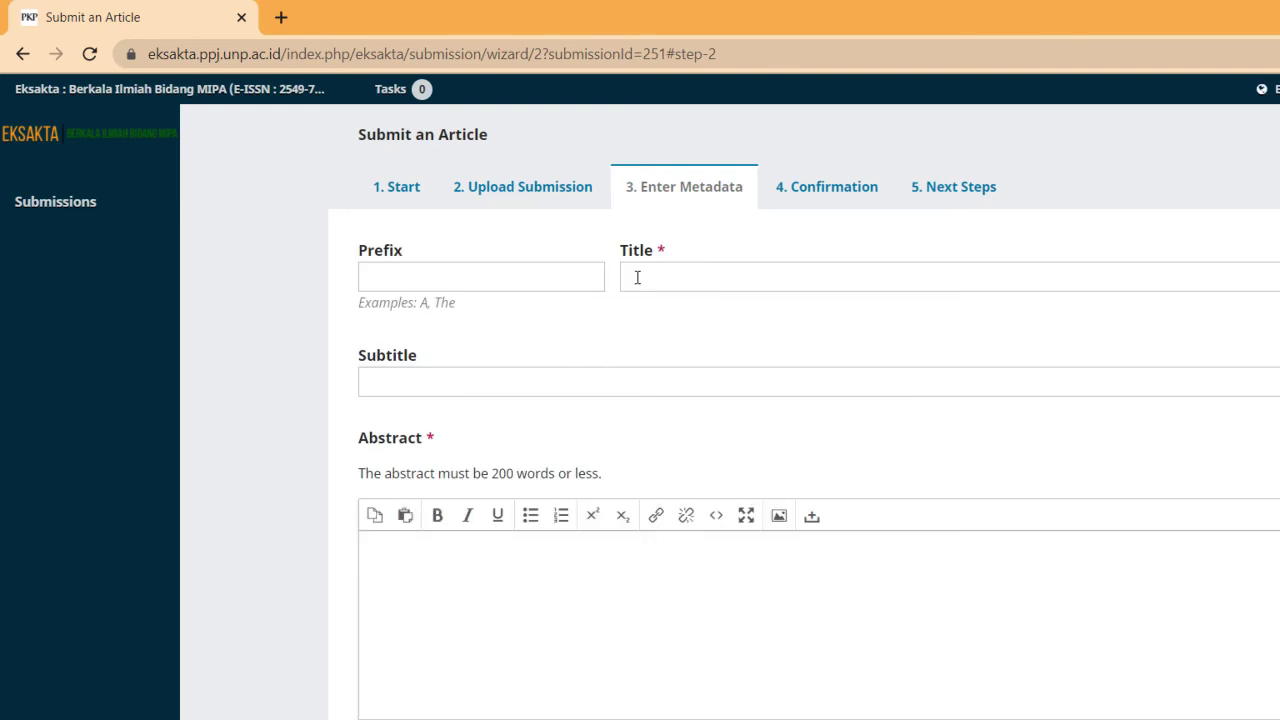
pyautogui.click(637, 277)
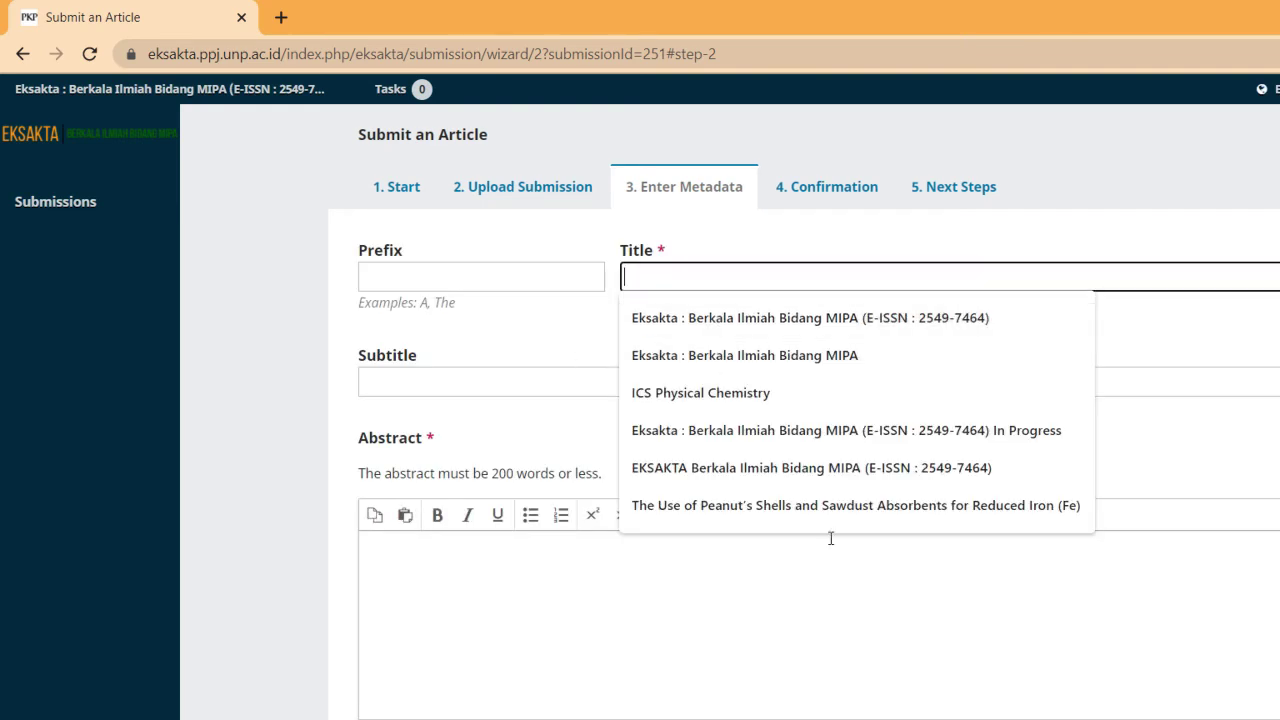
pyautogui.press('super+Left')
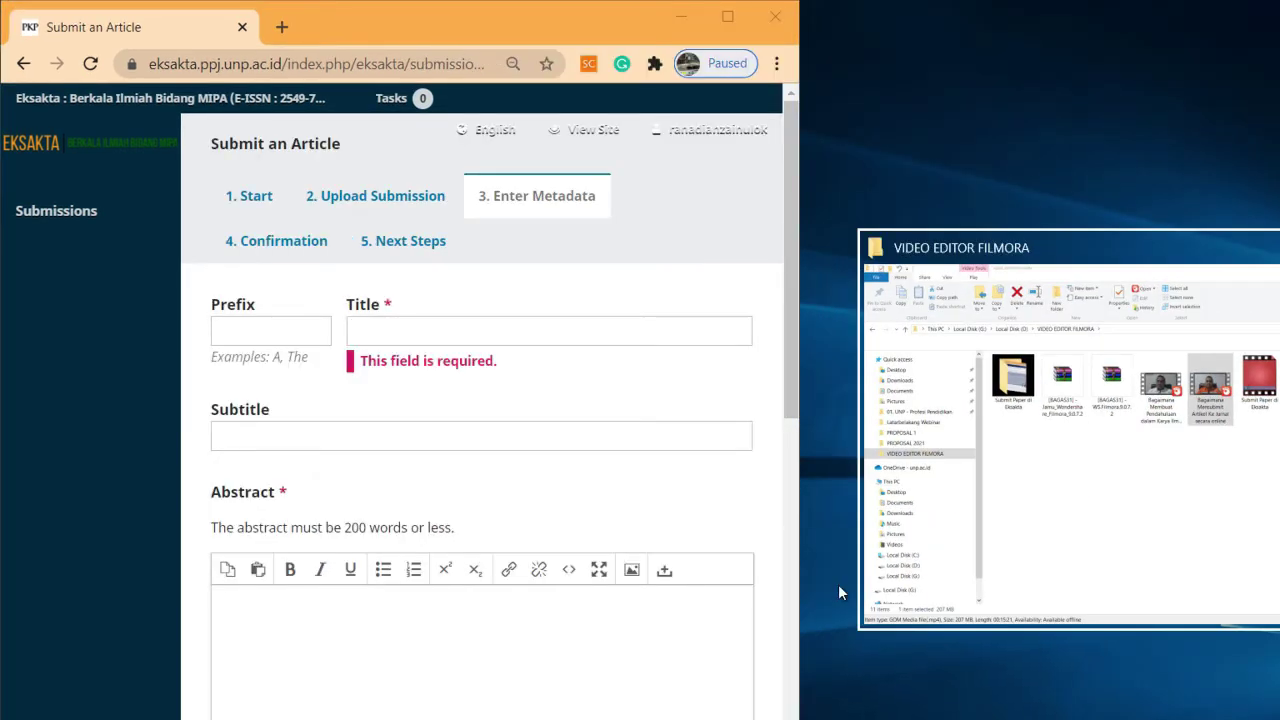
# Snap File Explorer beside the browser and open the article 177 layout file from GALLEY
pyautogui.click(1046, 494)
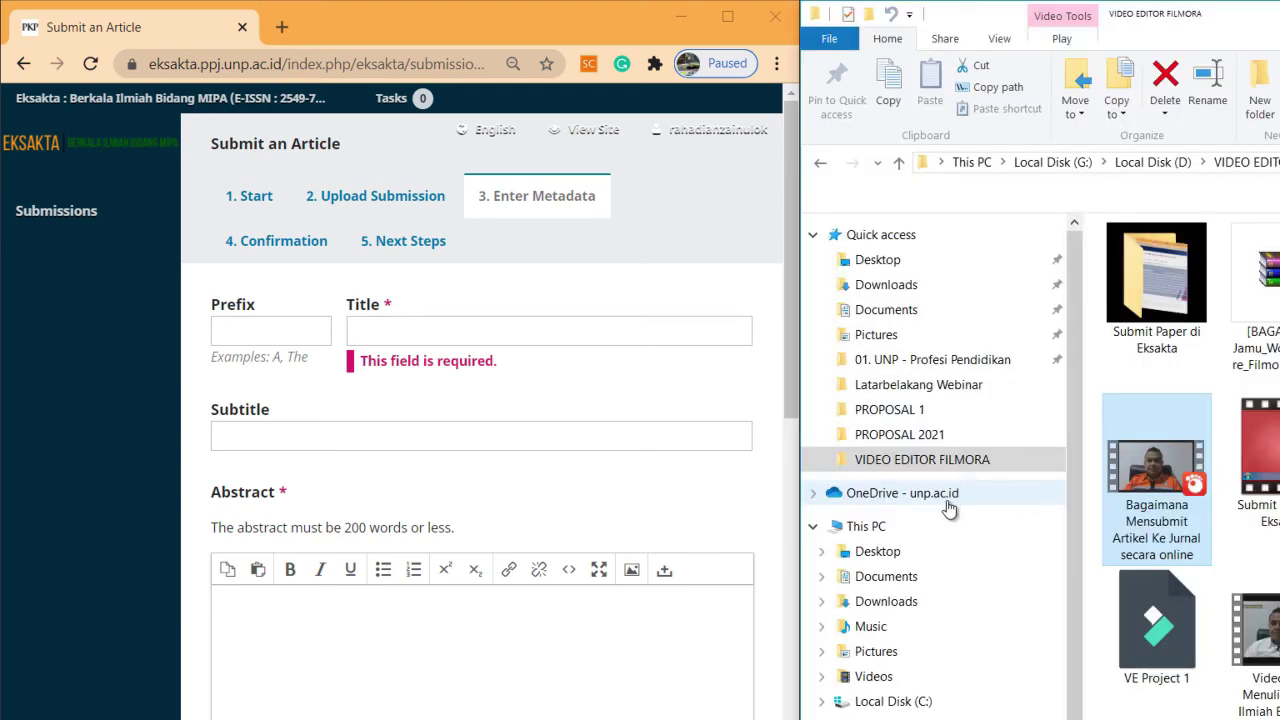
pyautogui.click(925, 719)
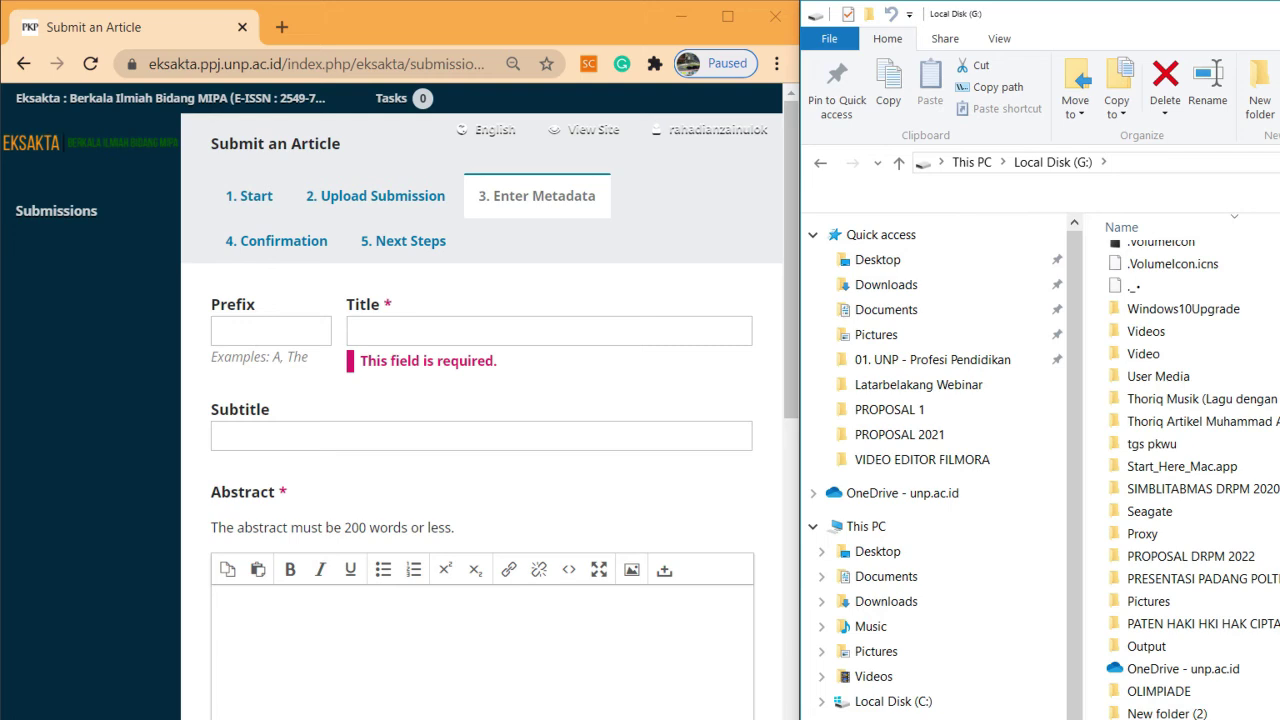
pyautogui.doubleClick(1166, 719)
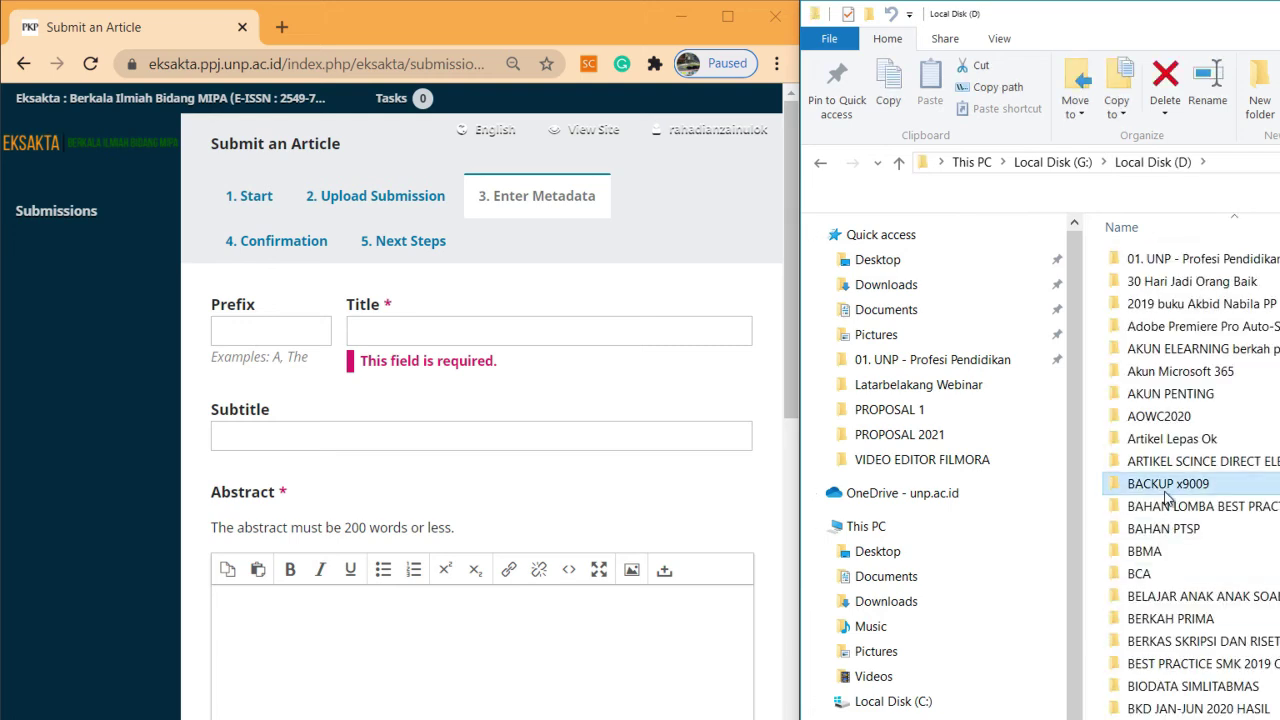
pyautogui.press('e')
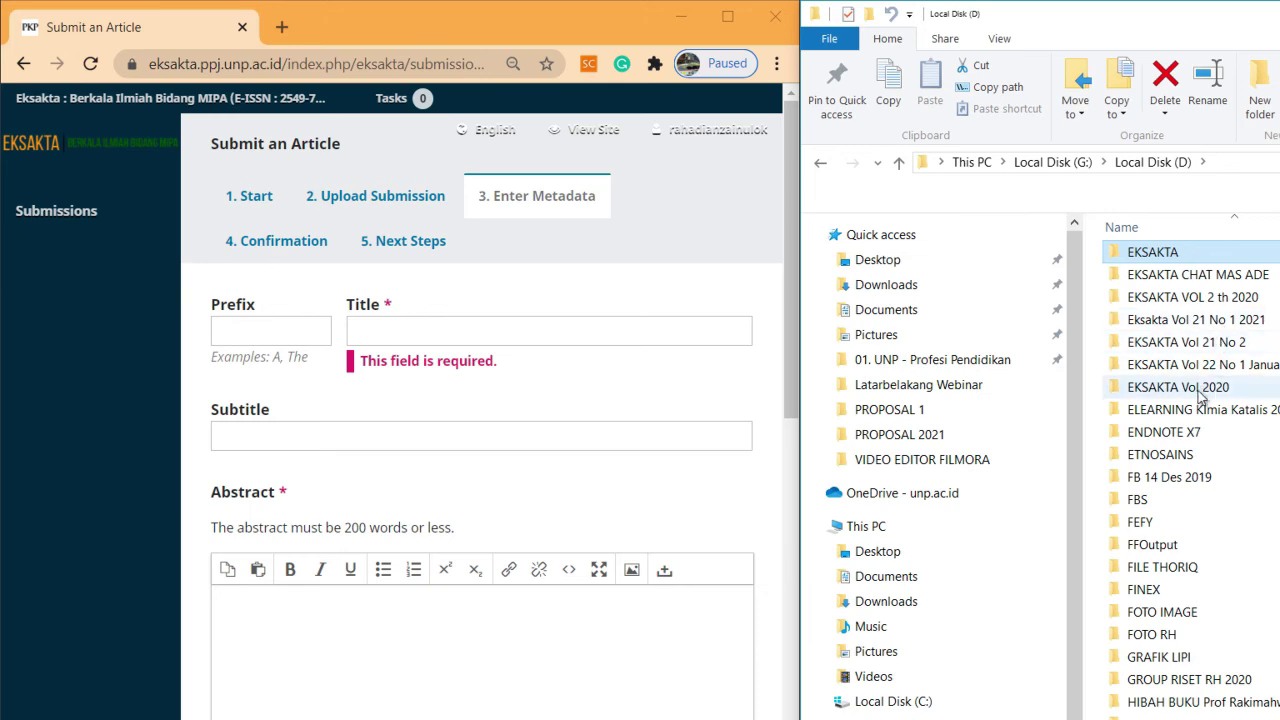
pyautogui.doubleClick(1170, 252)
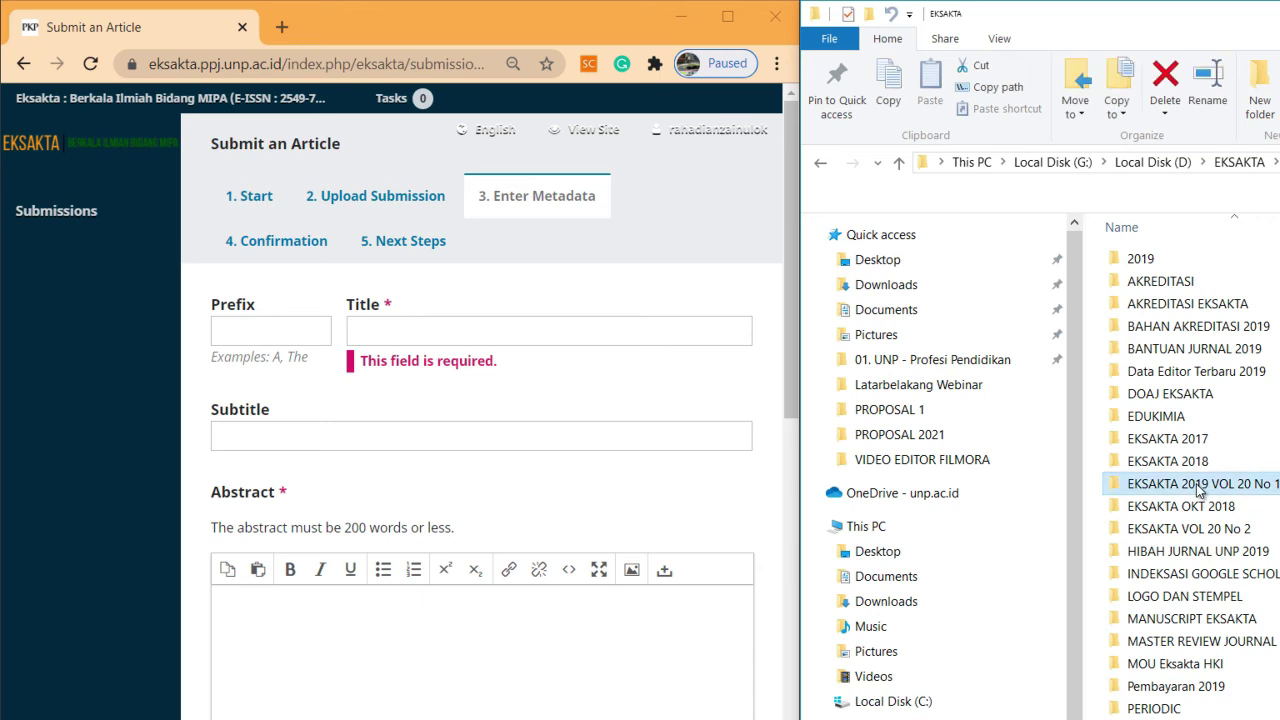
pyautogui.doubleClick(1200, 484)
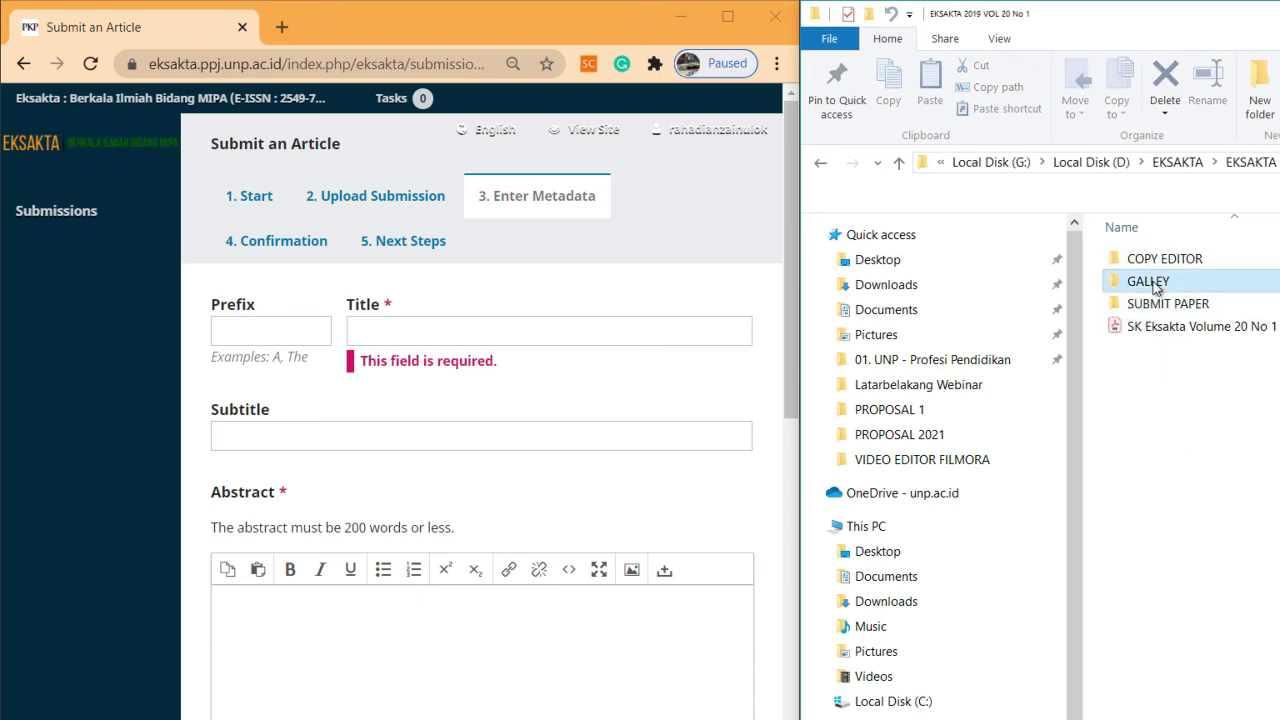
pyautogui.doubleClick(1148, 283)
pyautogui.doubleClick(1181, 283)
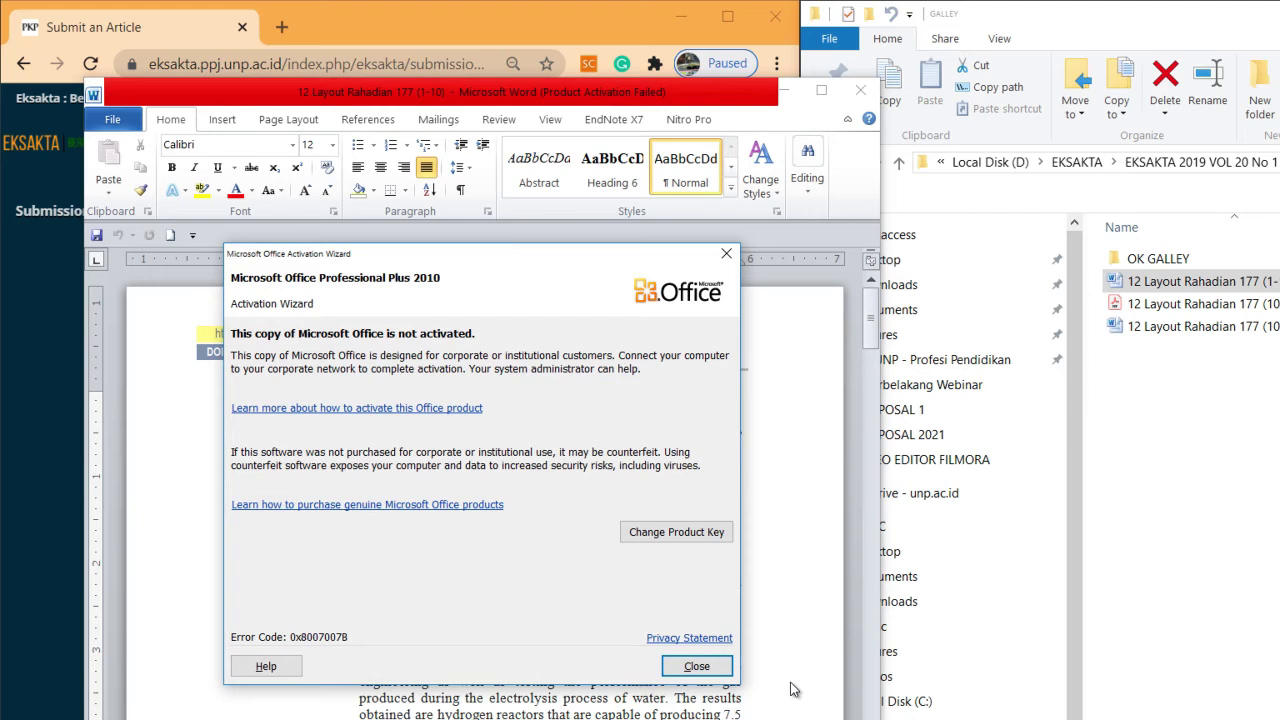
# Copy the article's three-line title from the Word document into the Title field
pyautogui.click(718, 663)
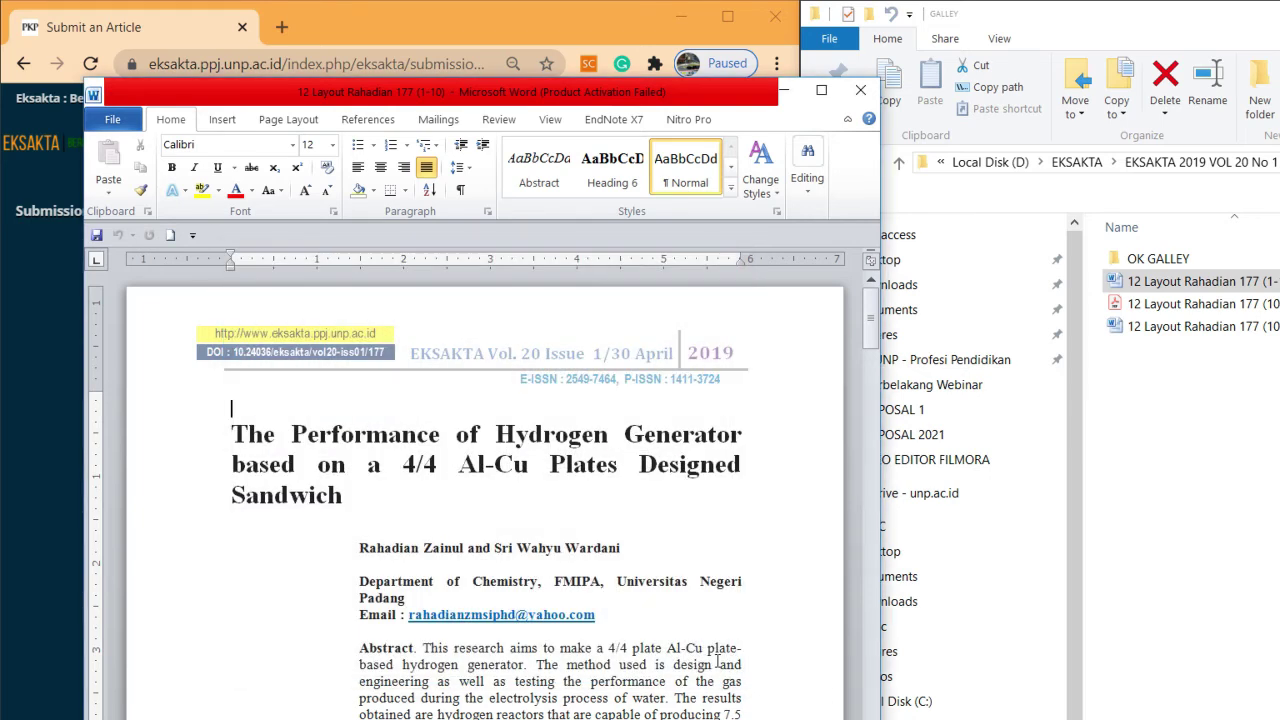
pyautogui.press('super+Right')
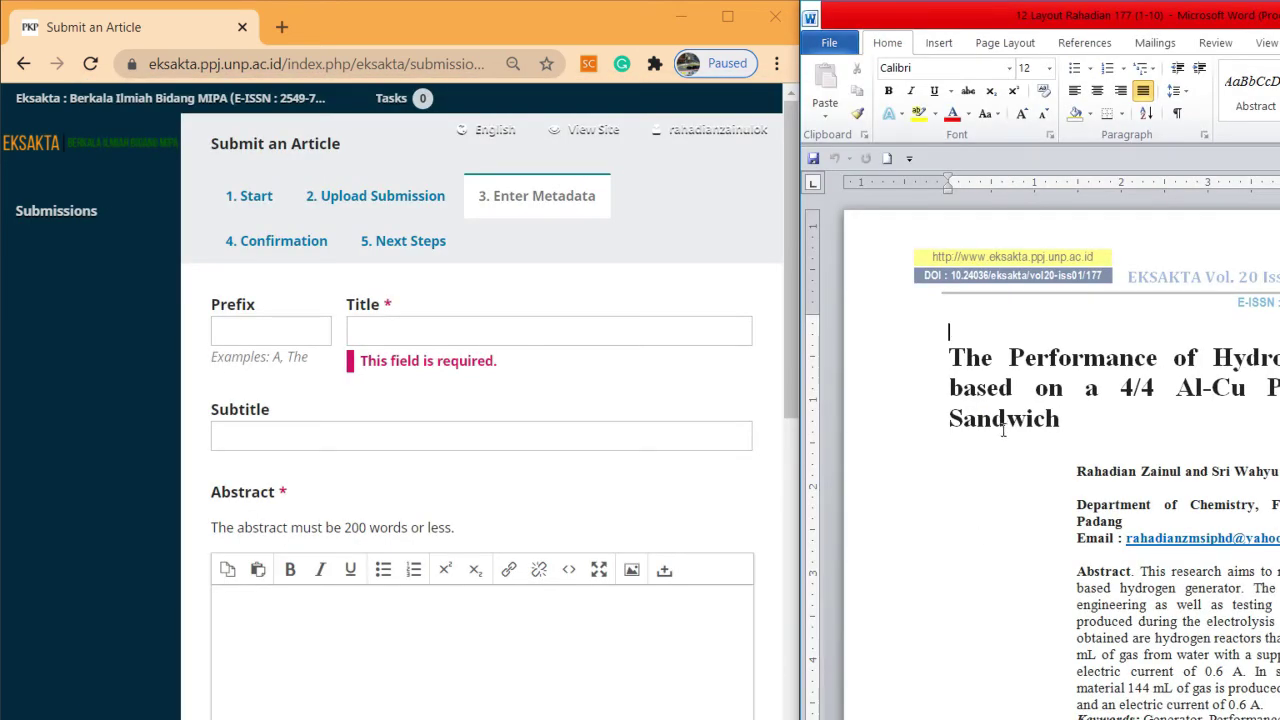
pyautogui.moveTo(1054, 418); pyautogui.dragTo(957, 363)
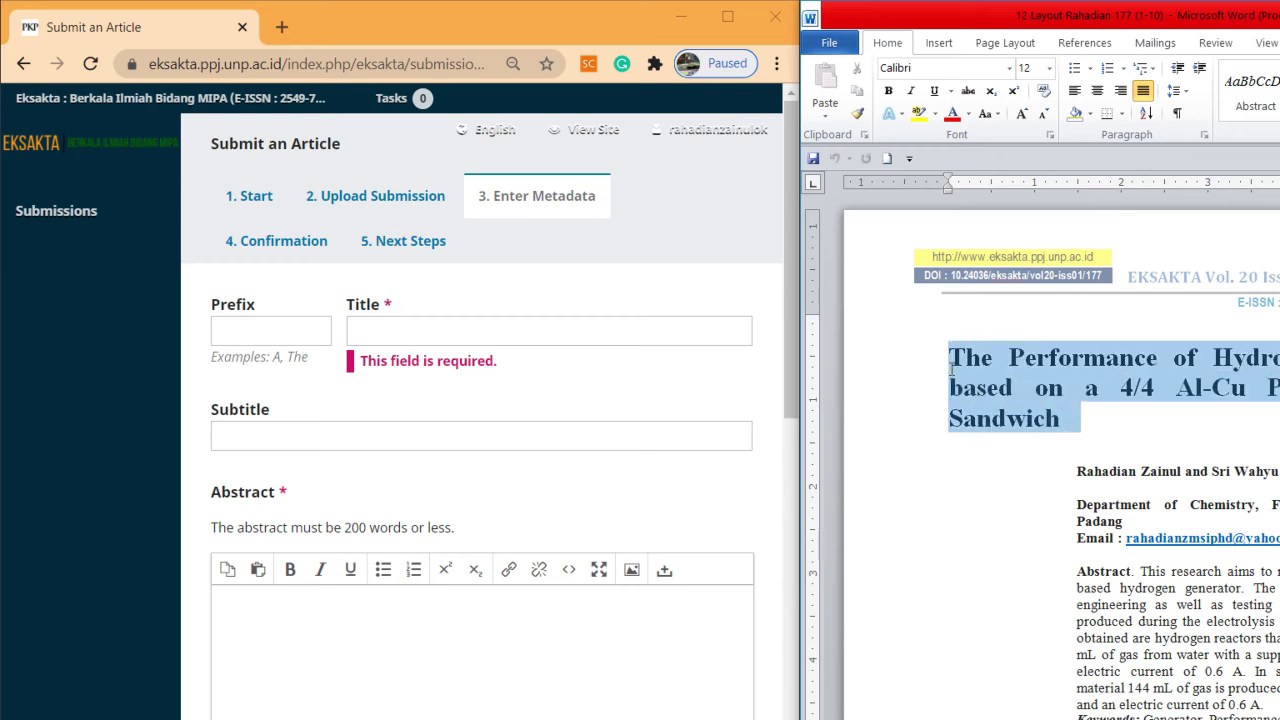
pyautogui.rightClick(957, 363)
pyautogui.click(1001, 400)
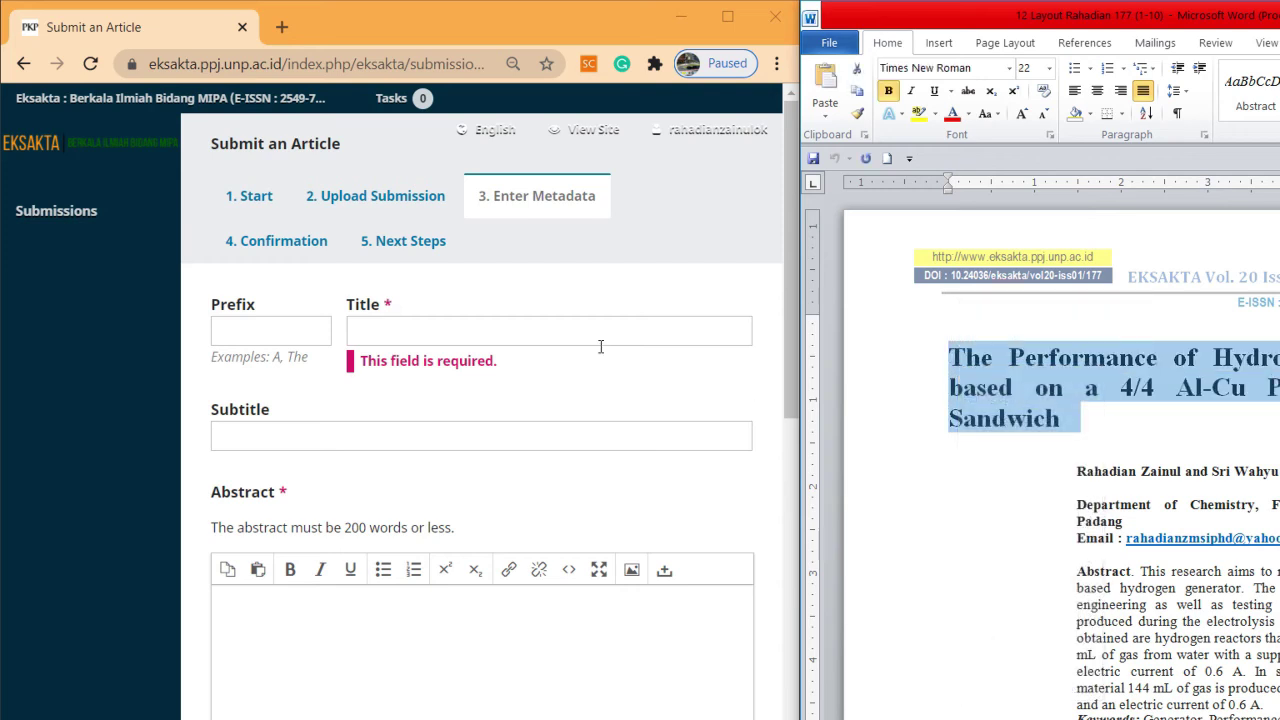
pyautogui.click(596, 331)
pyautogui.hotkey('ctrl', 'v')
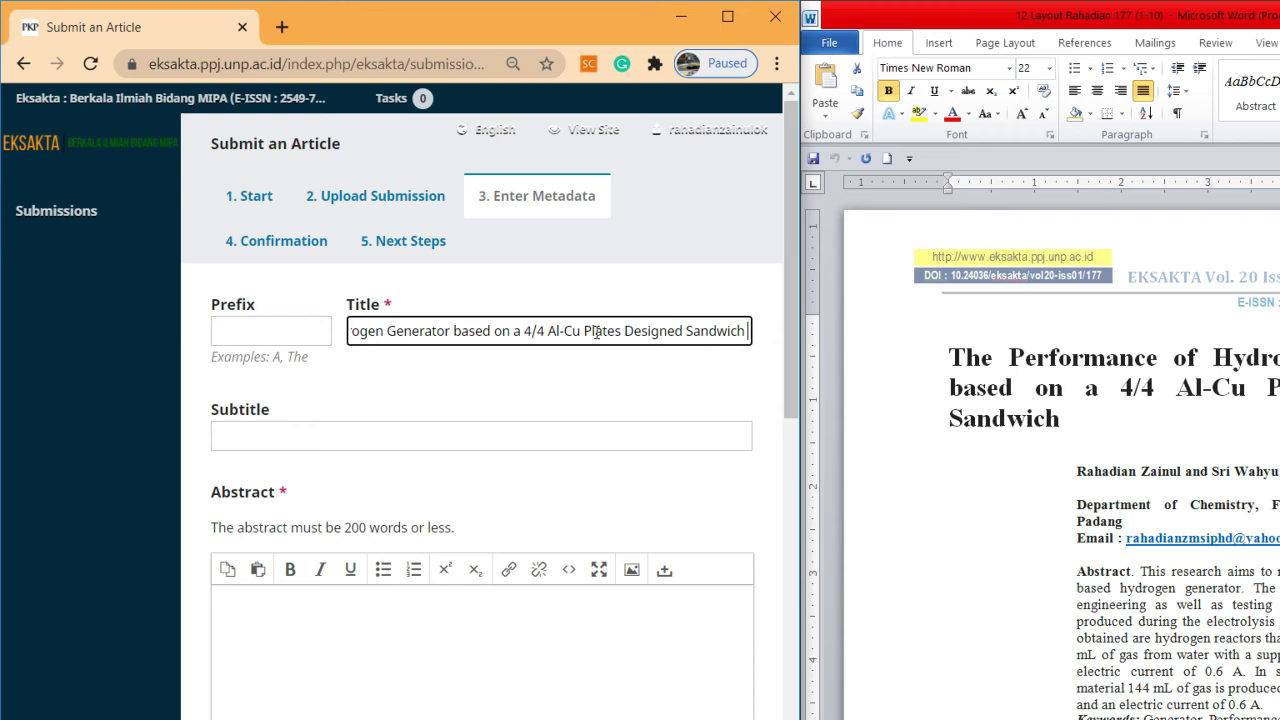
# Paste the Word abstract paragraph into the Abstract editor as plain text
pyautogui.click(1147, 570)
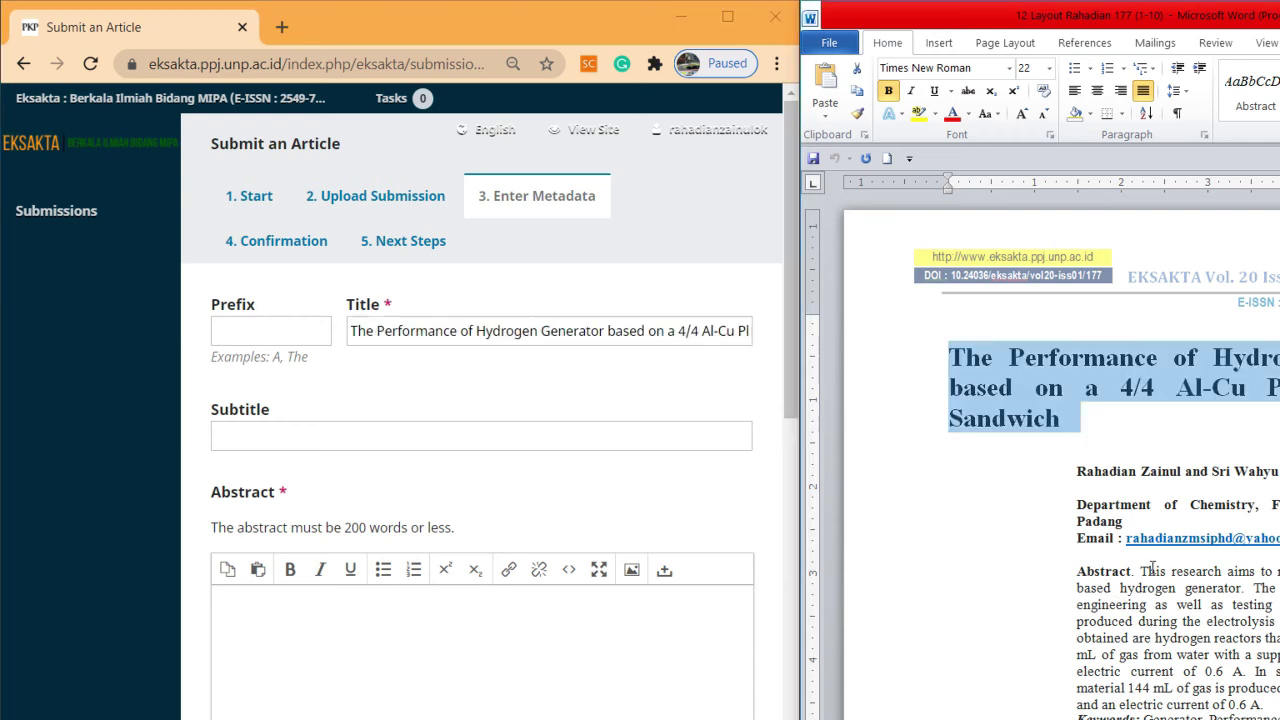
pyautogui.moveTo(1142, 571); pyautogui.dragTo(1264, 705)
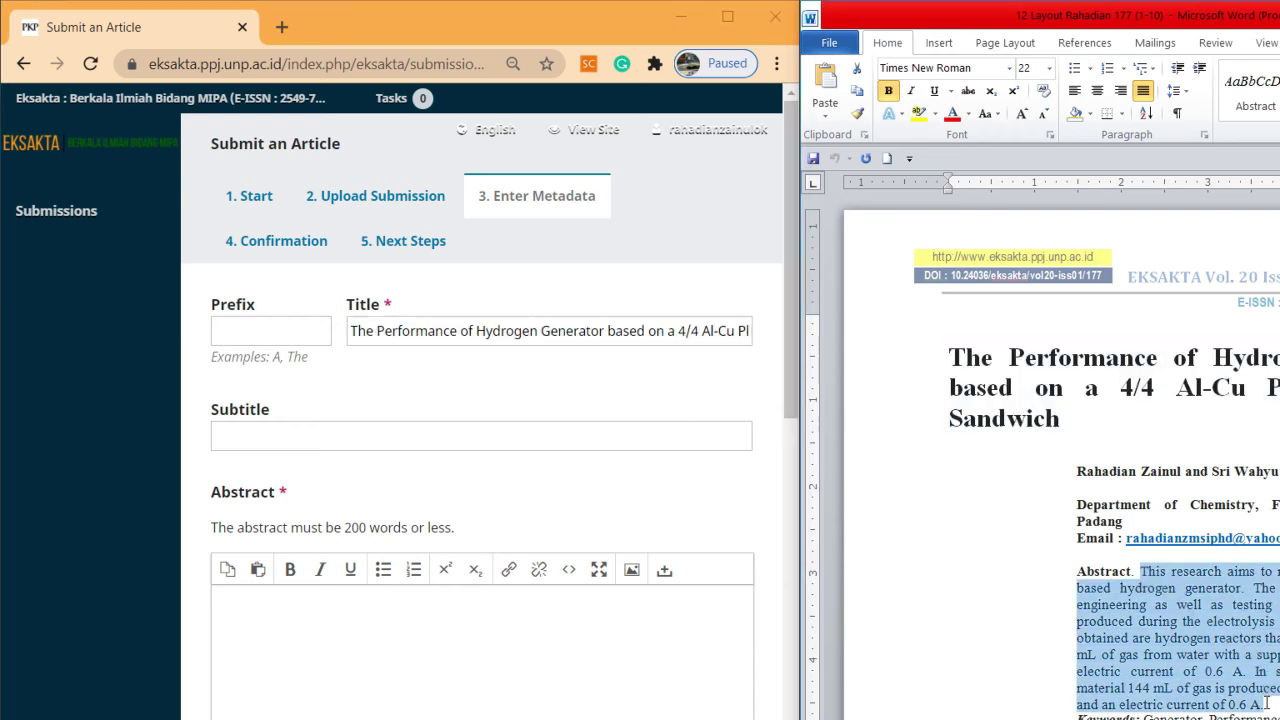
pyautogui.rightClick(1200, 652)
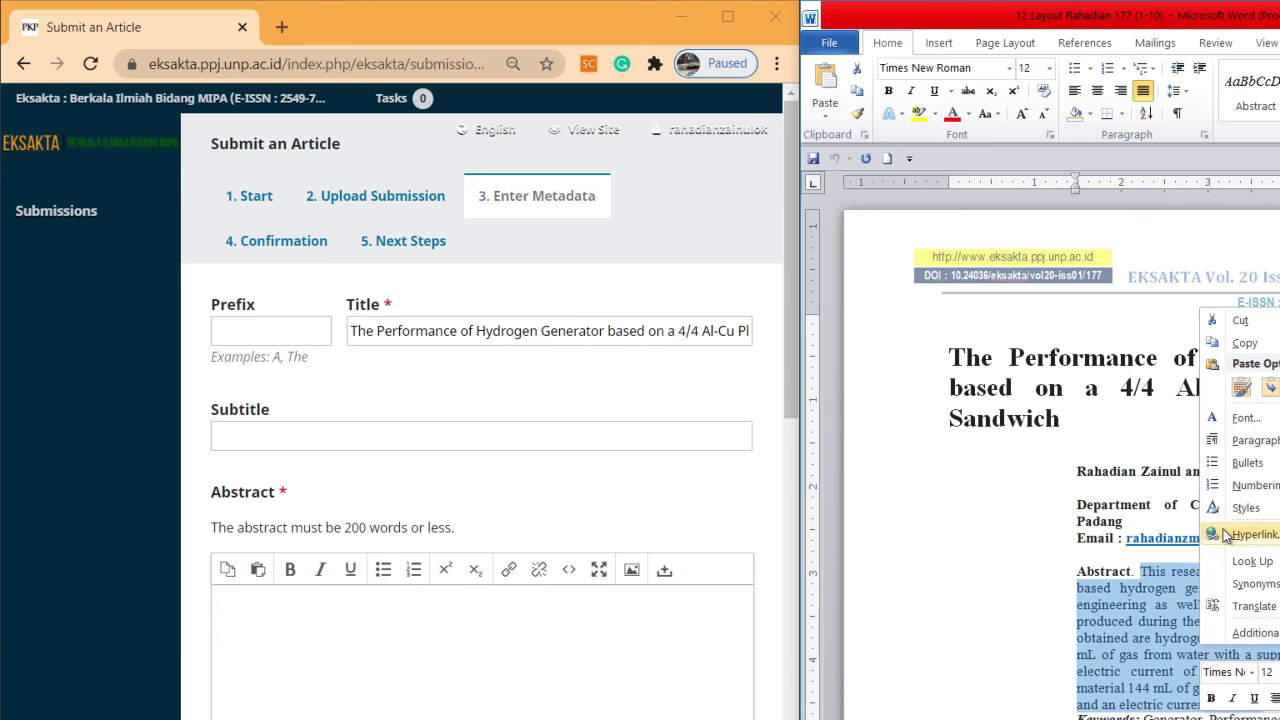
pyautogui.click(1238, 340)
pyautogui.click(312, 649)
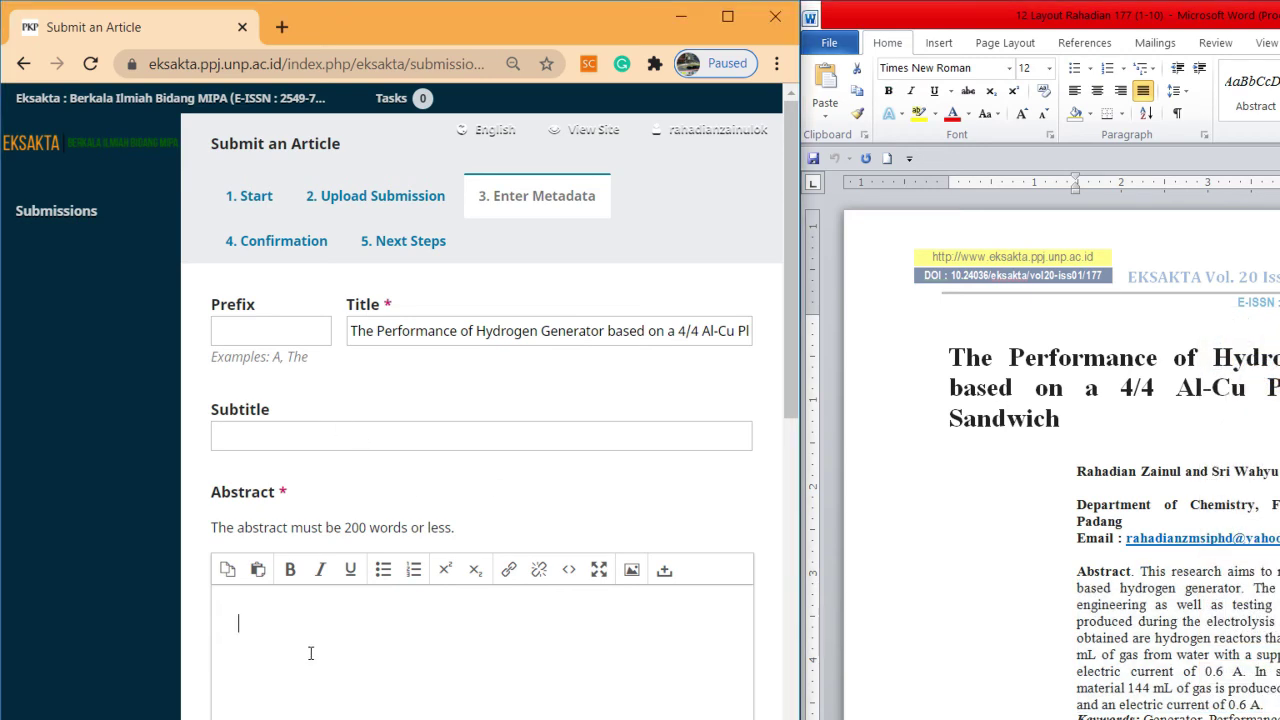
pyautogui.rightClick(311, 652)
pyautogui.click(374, 511)
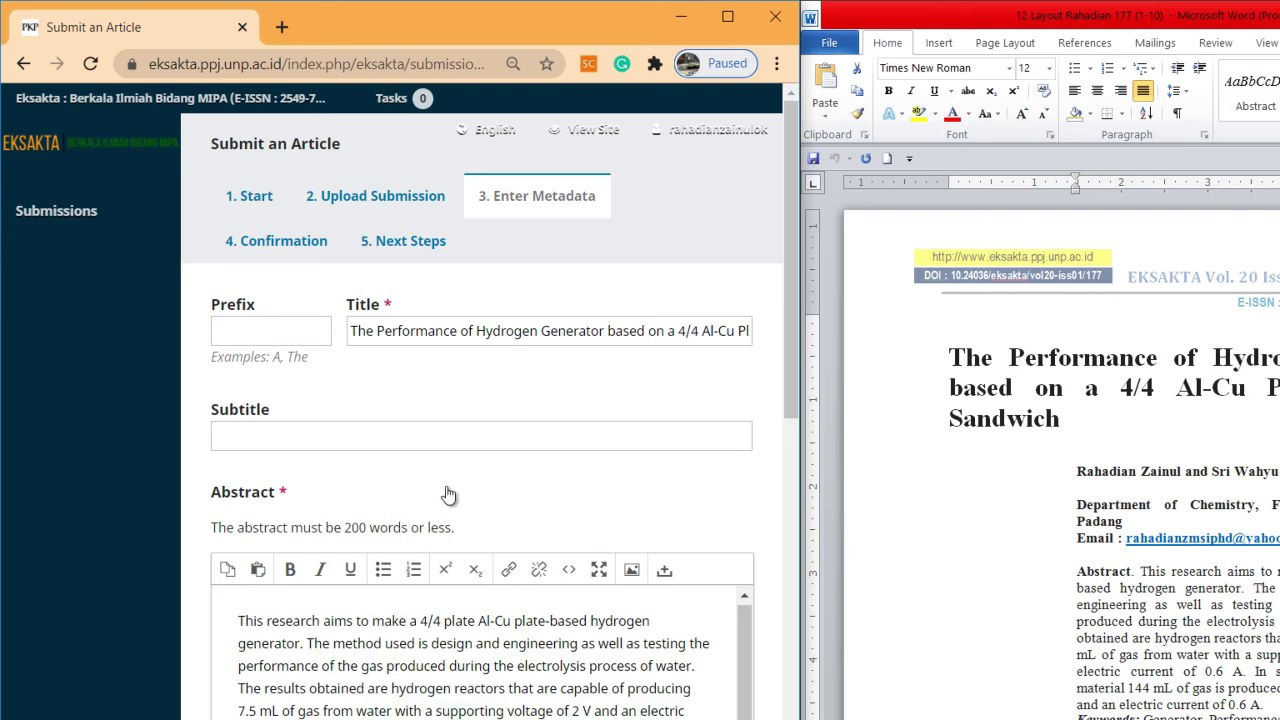
pyautogui.moveTo(792, 372); pyautogui.dragTo(801, 565)
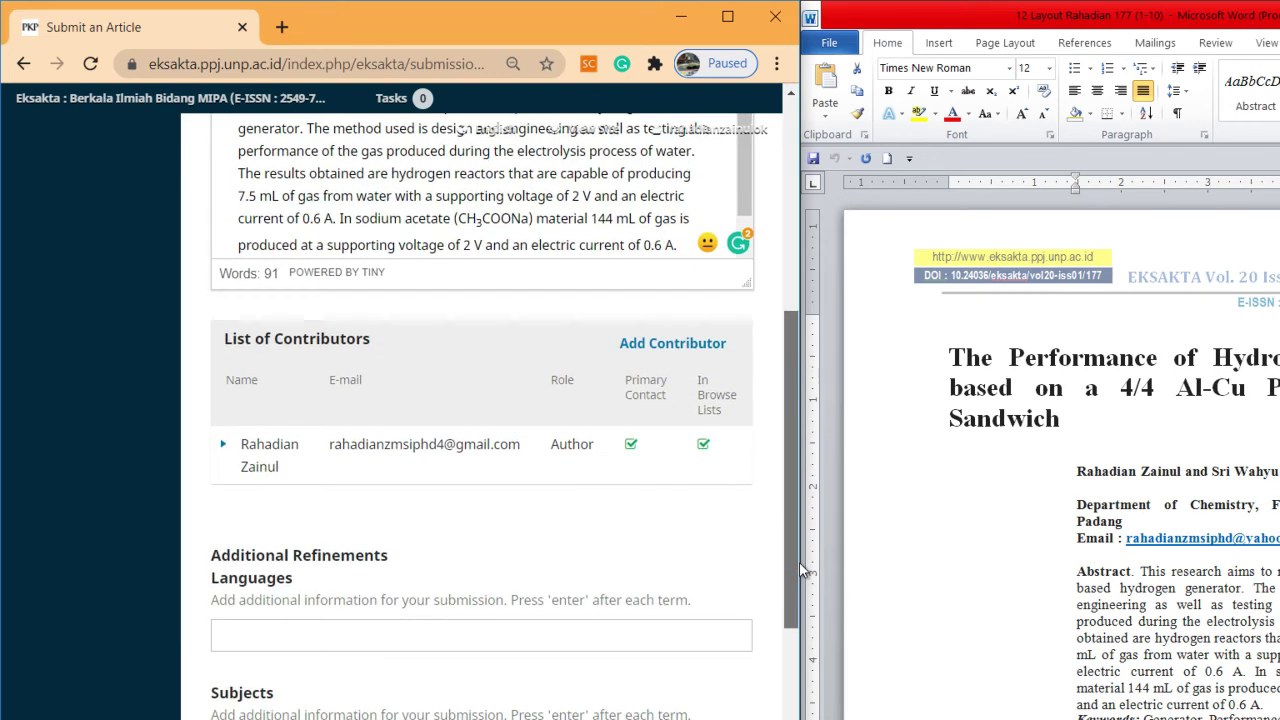
pyautogui.click(683, 350)
# Enter the co-author's given name, family name and e-mail address in the contributor form
pyautogui.click(272, 219)
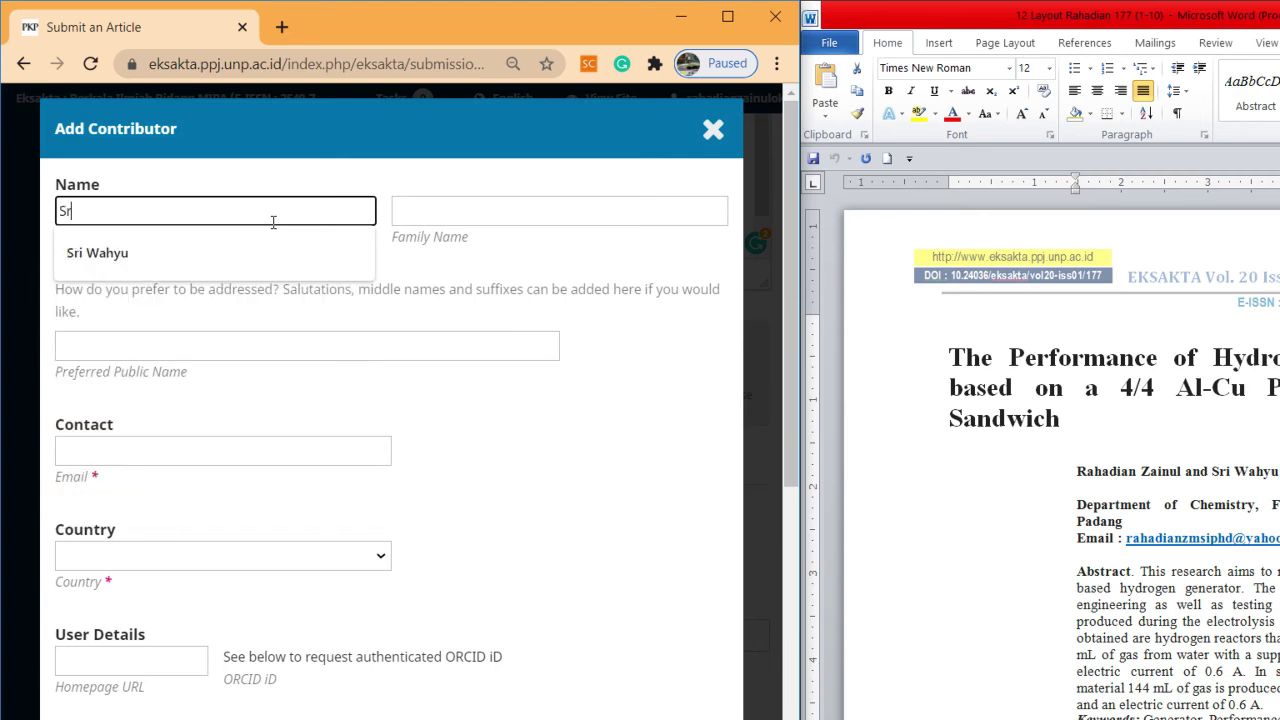
pyautogui.press('Tab')
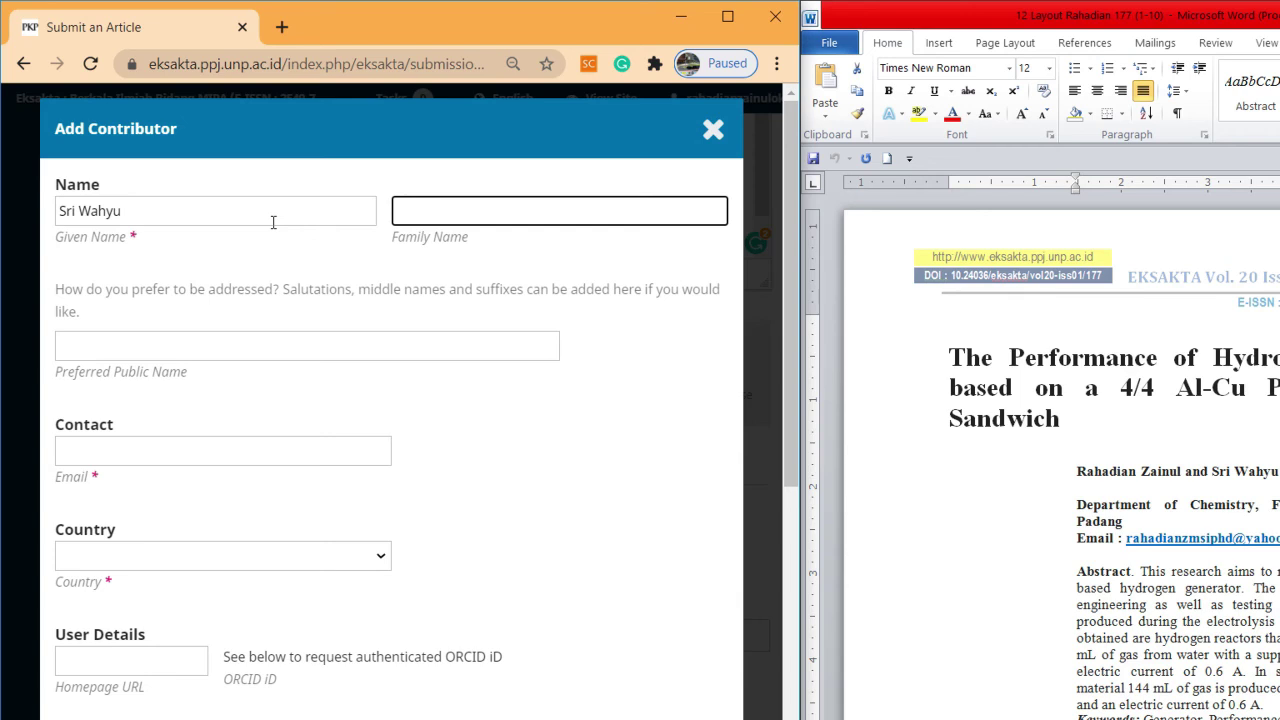
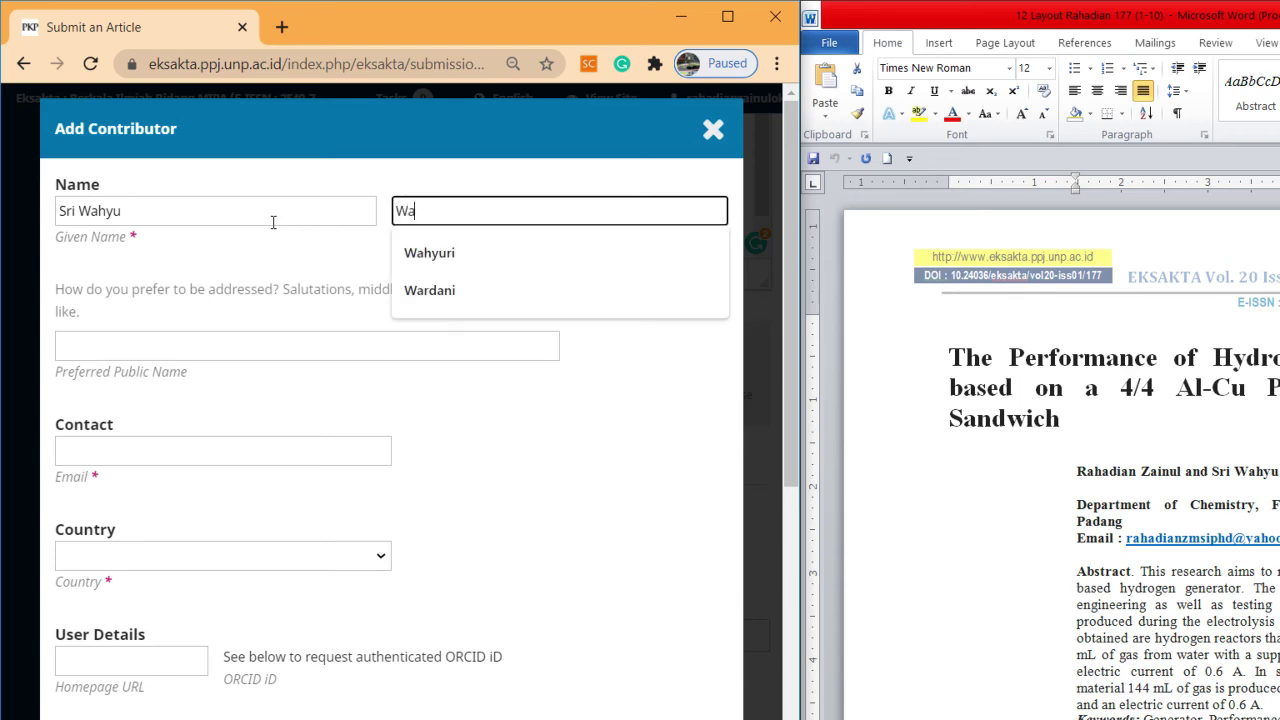
pyautogui.press('Tab')
pyautogui.press('Tab')
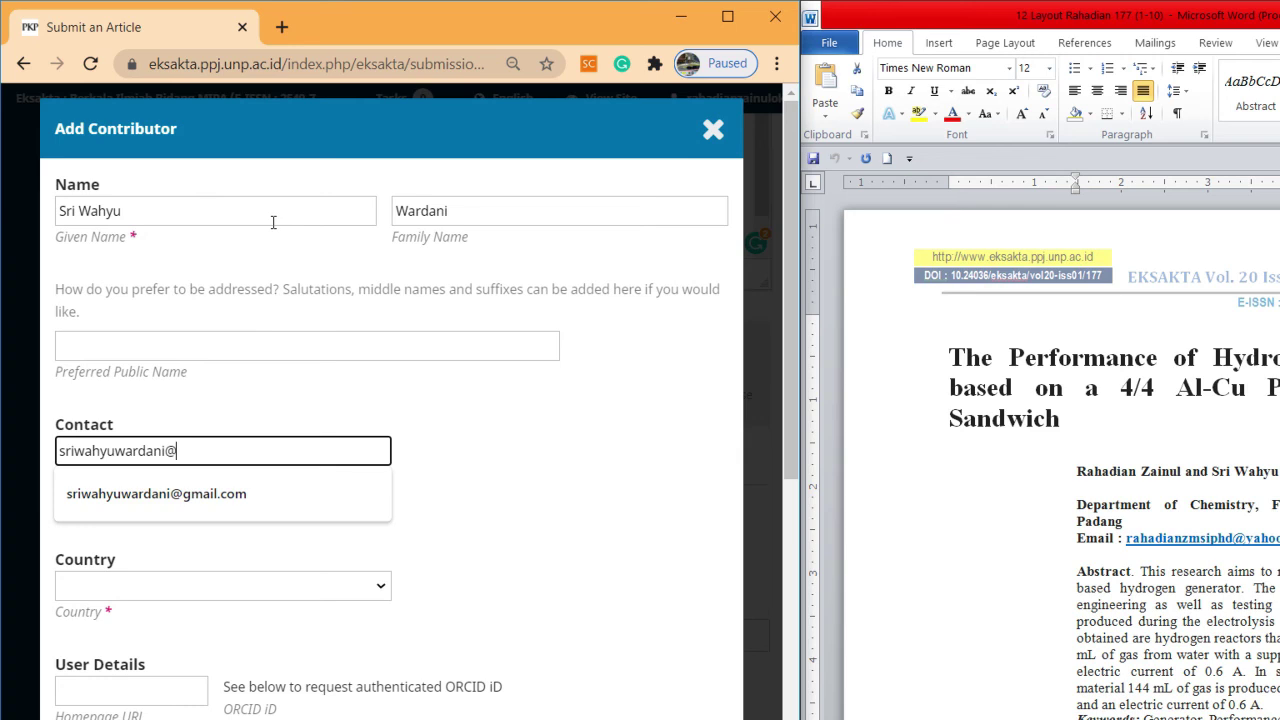
pyautogui.click(262, 491)
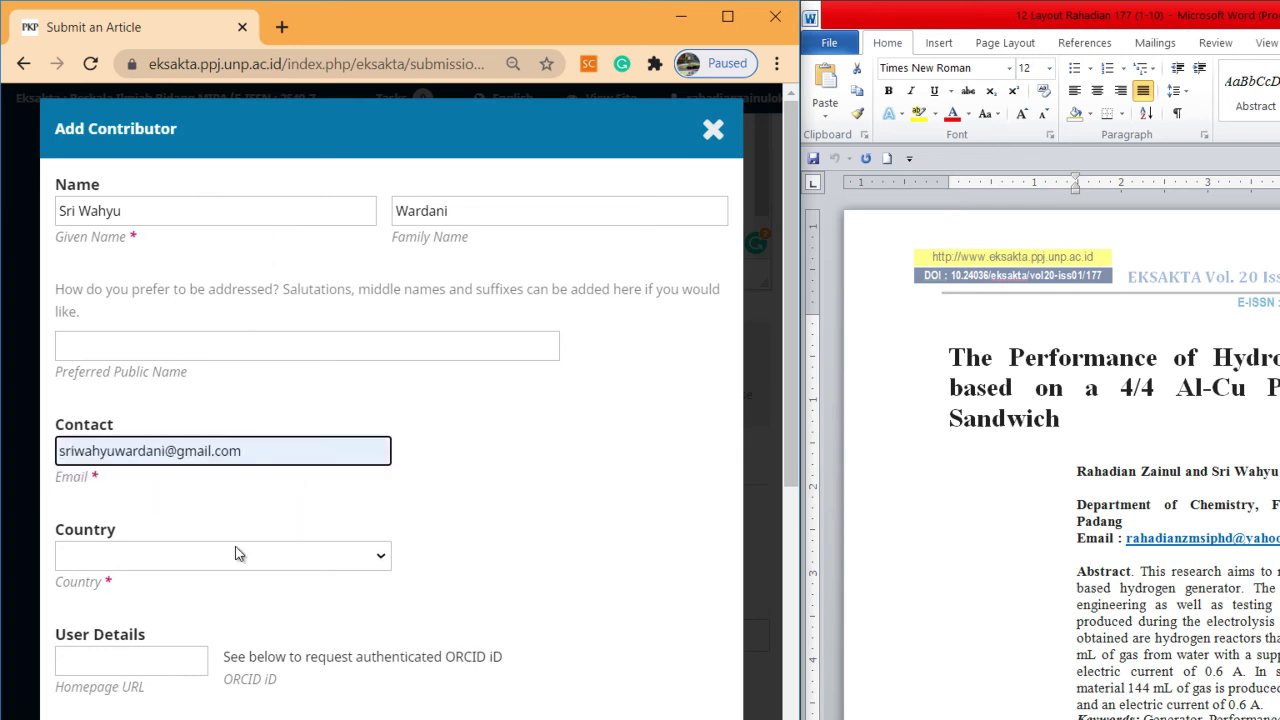
# Set the contributor's country to Indonesia, affiliation to the Chemistry department, and role to Author
pyautogui.click(237, 554)
pyautogui.press('i')
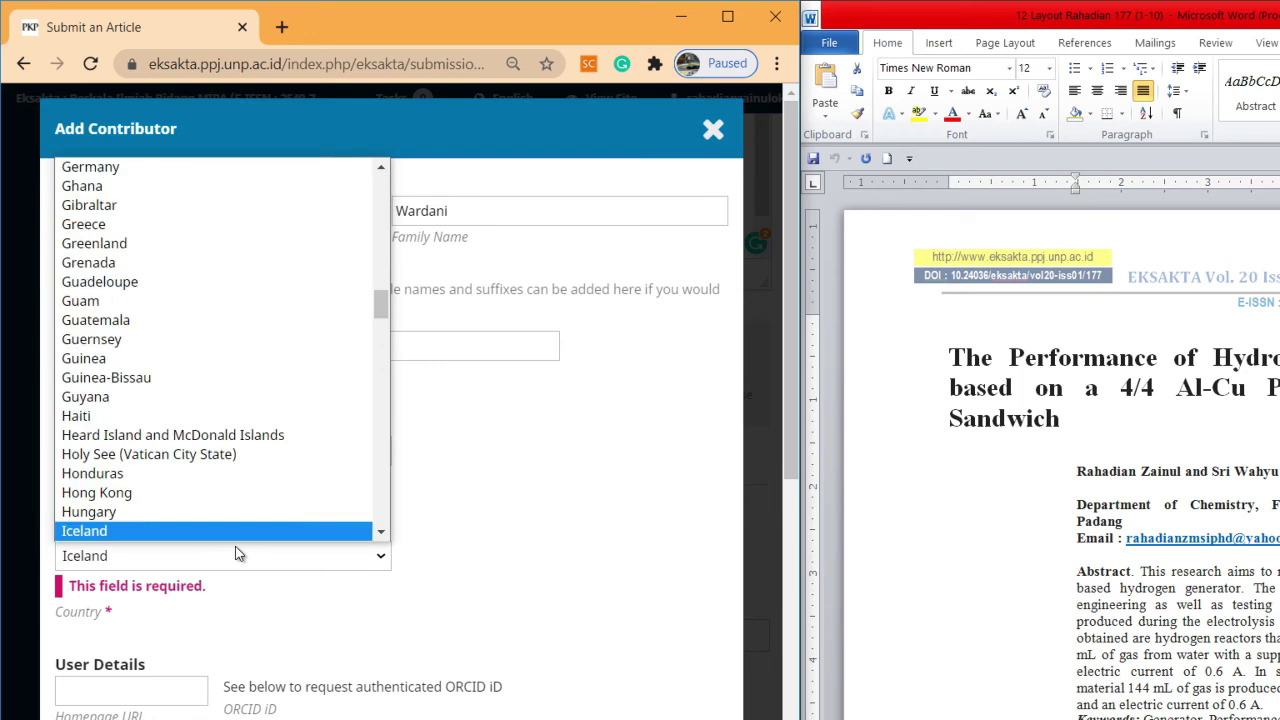
pyautogui.press('Down')
pyautogui.press('Down')
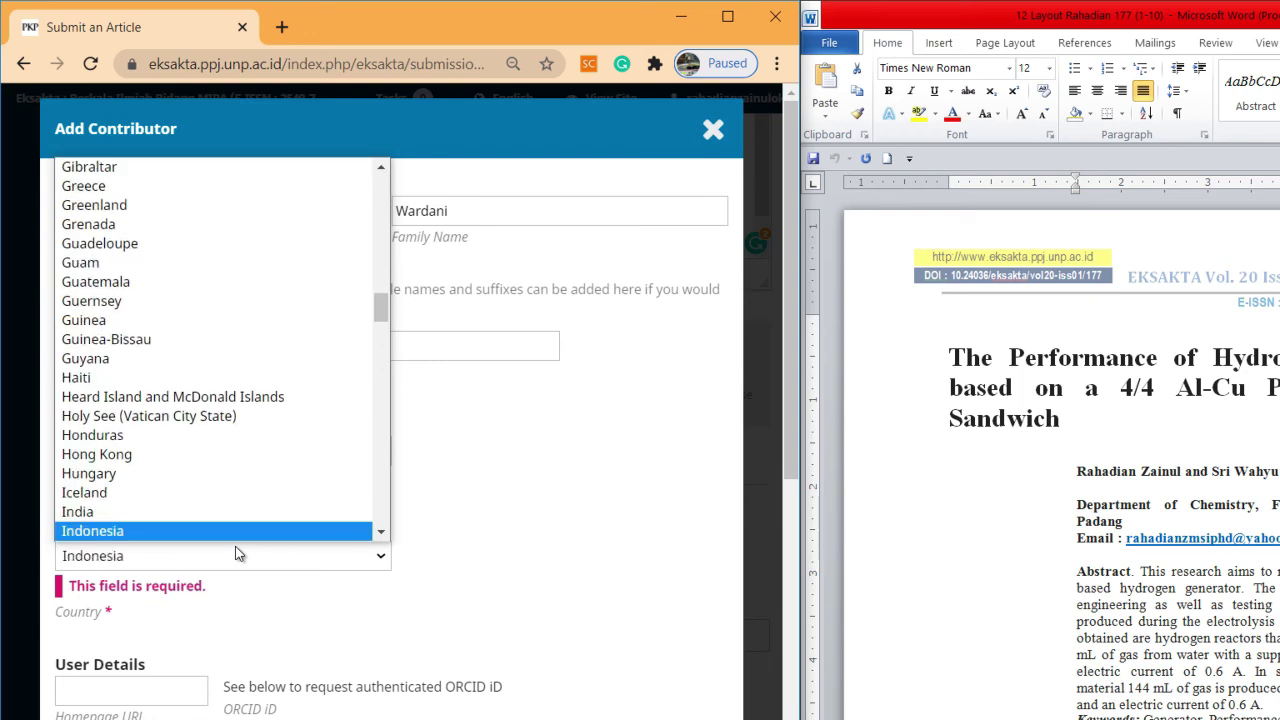
pyautogui.press('Return')
pyautogui.scroll(-8, 186, 480)
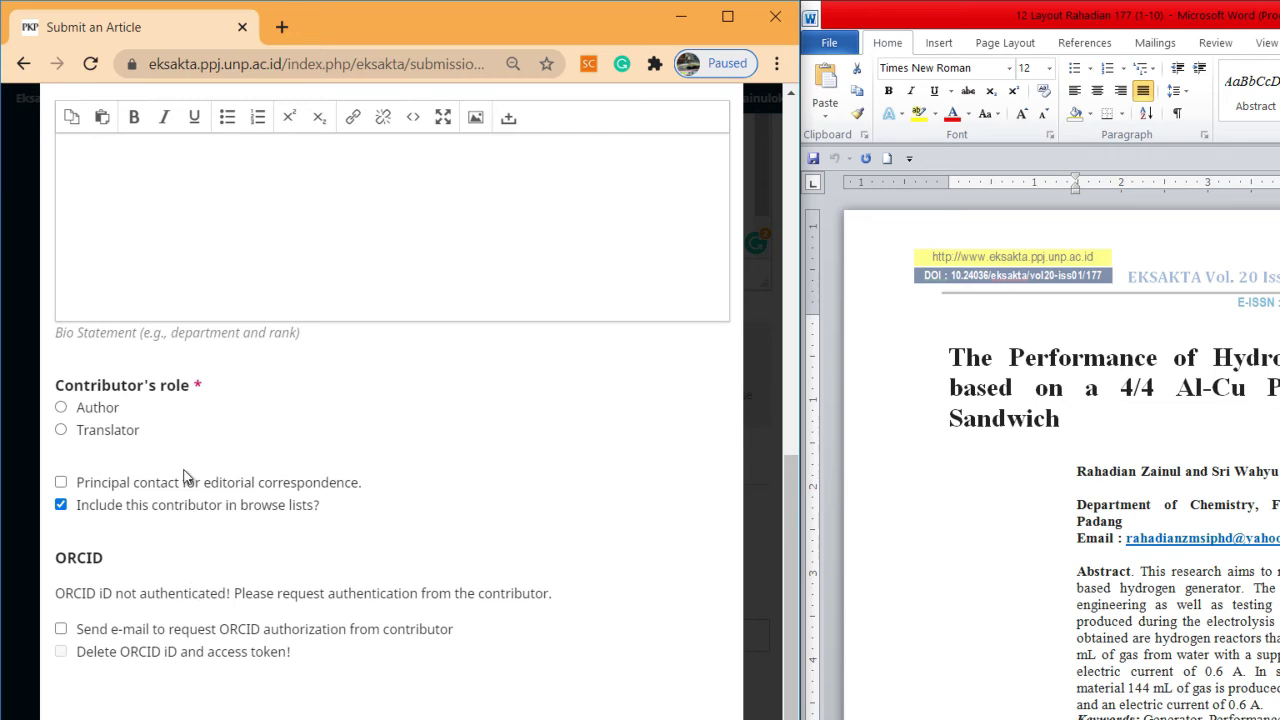
pyautogui.scroll(8, 177, 329)
pyautogui.click(180, 717)
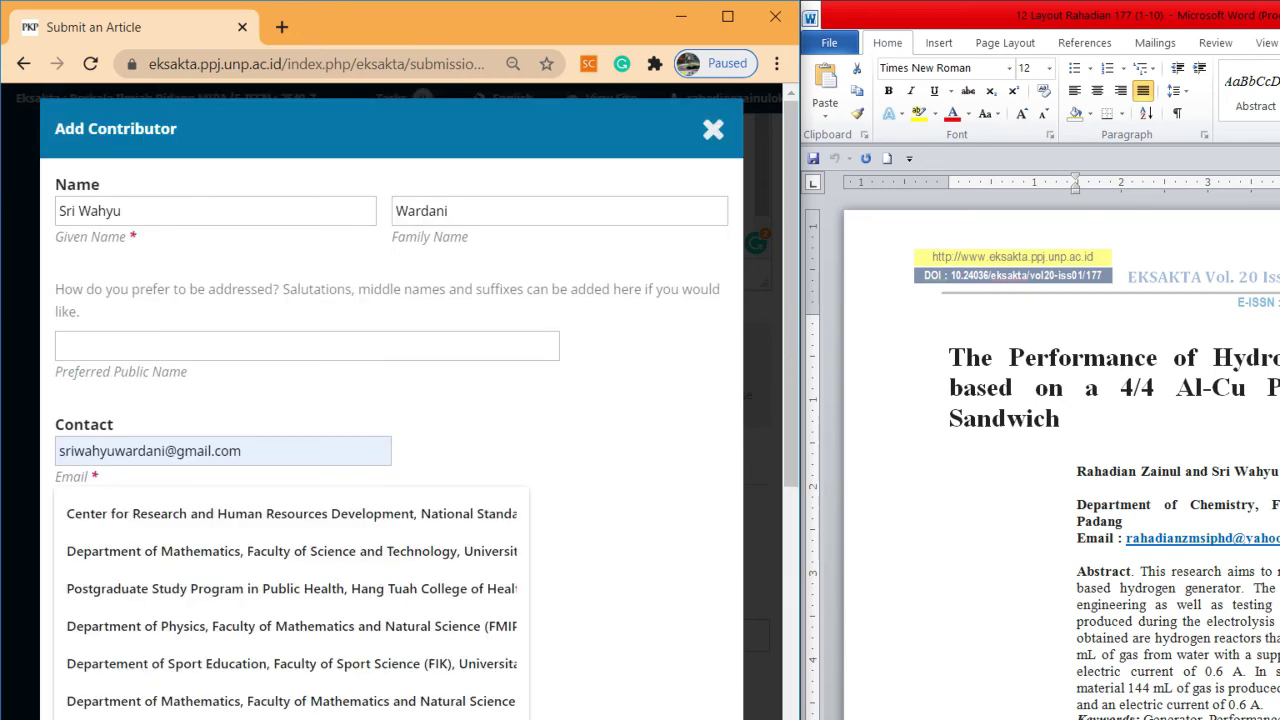
pyautogui.write('D')
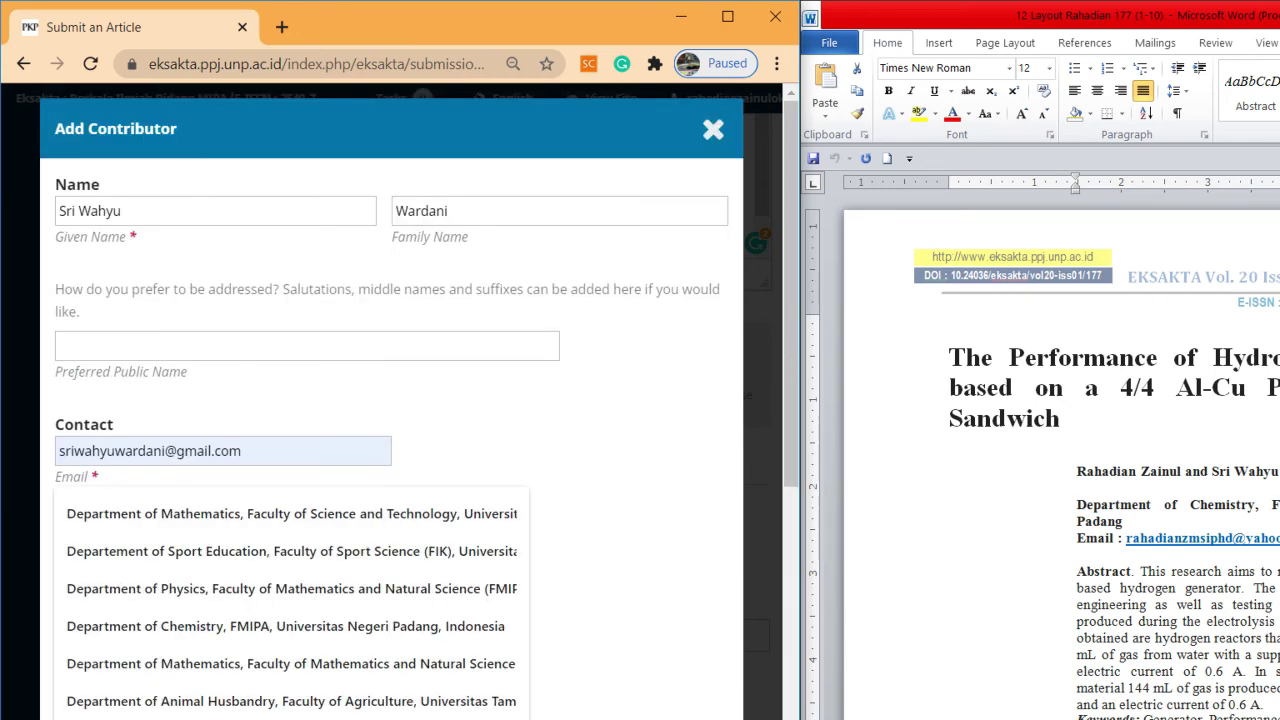
pyautogui.click(222, 626)
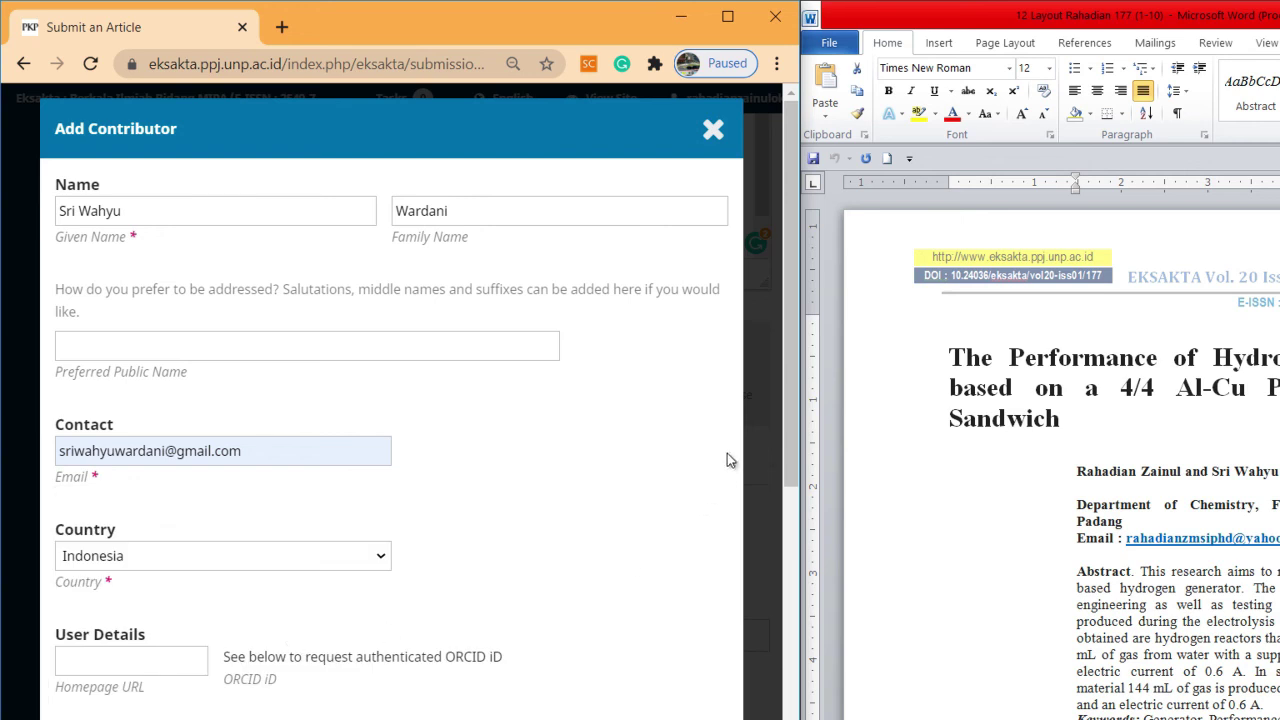
pyautogui.moveTo(785, 448); pyautogui.dragTo(787, 719)
pyautogui.click(78, 568)
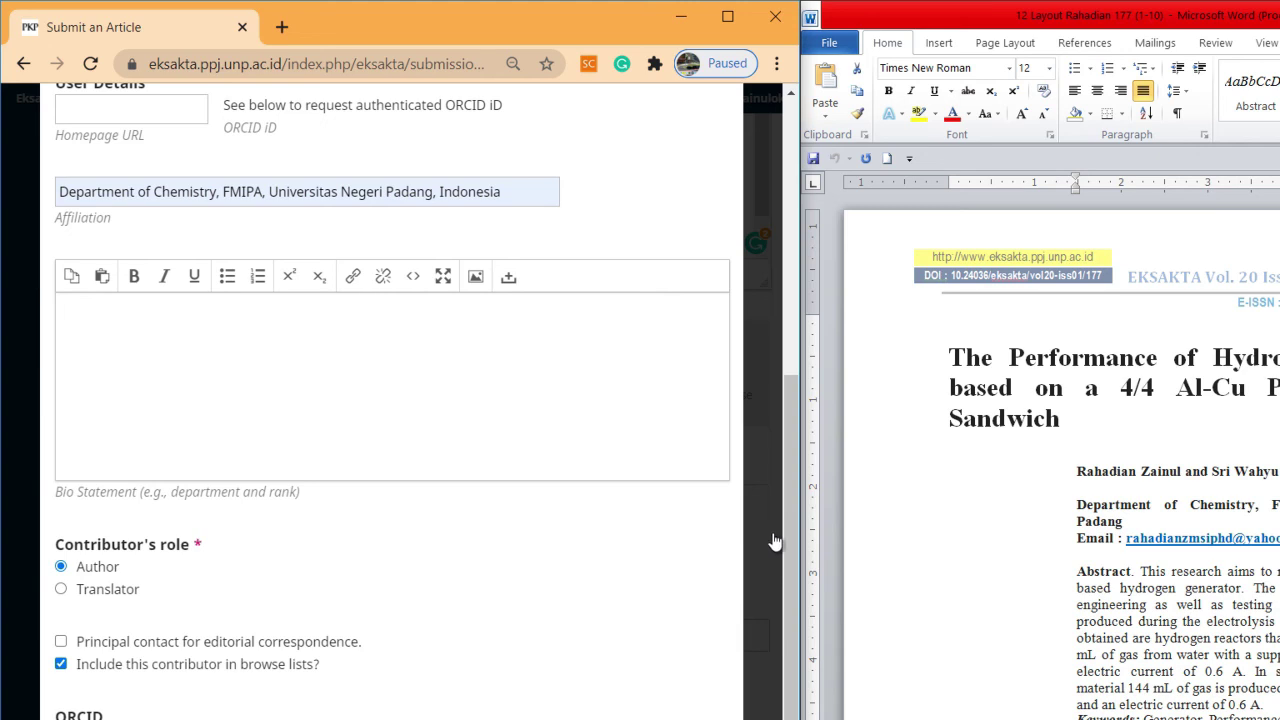
pyautogui.scroll(-2, 788, 562)
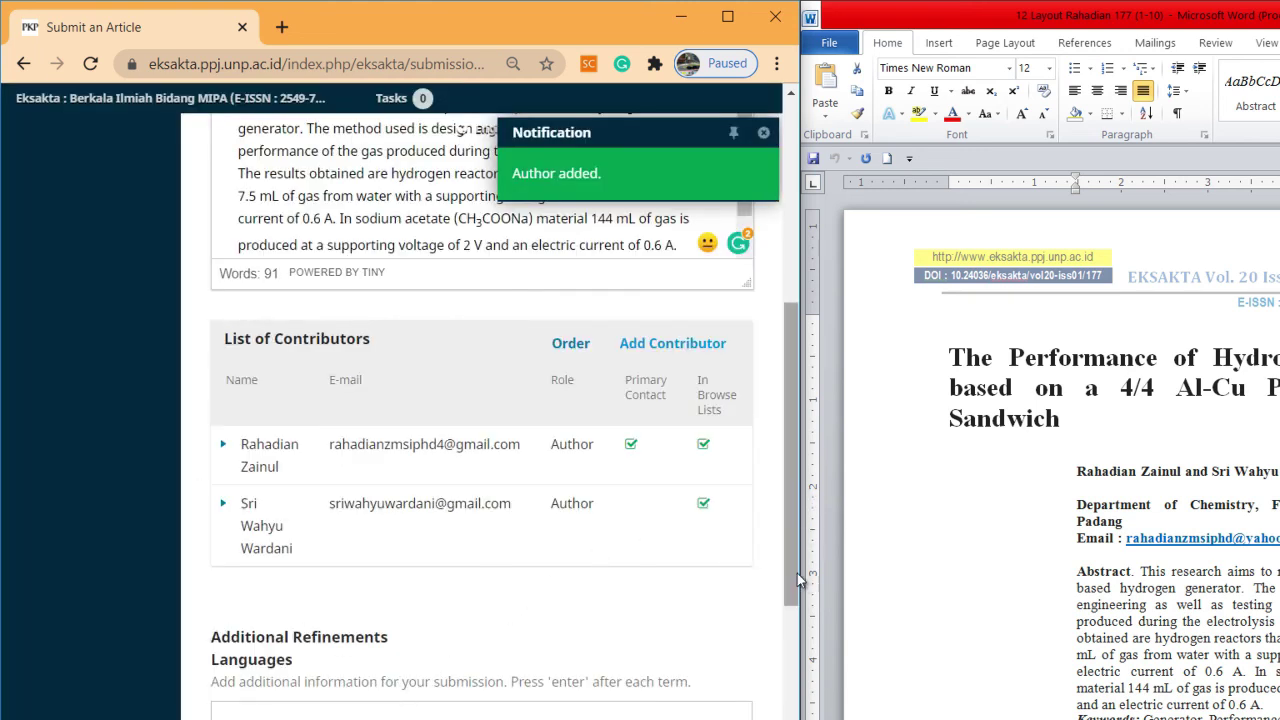
# Paste the manuscript's keywords 'Generator, Performance, Generator, Al-Cu, Sandwich' into Keywords
pyautogui.scroll(-1, 794, 580)
pyautogui.scroll(-5, 794, 577)
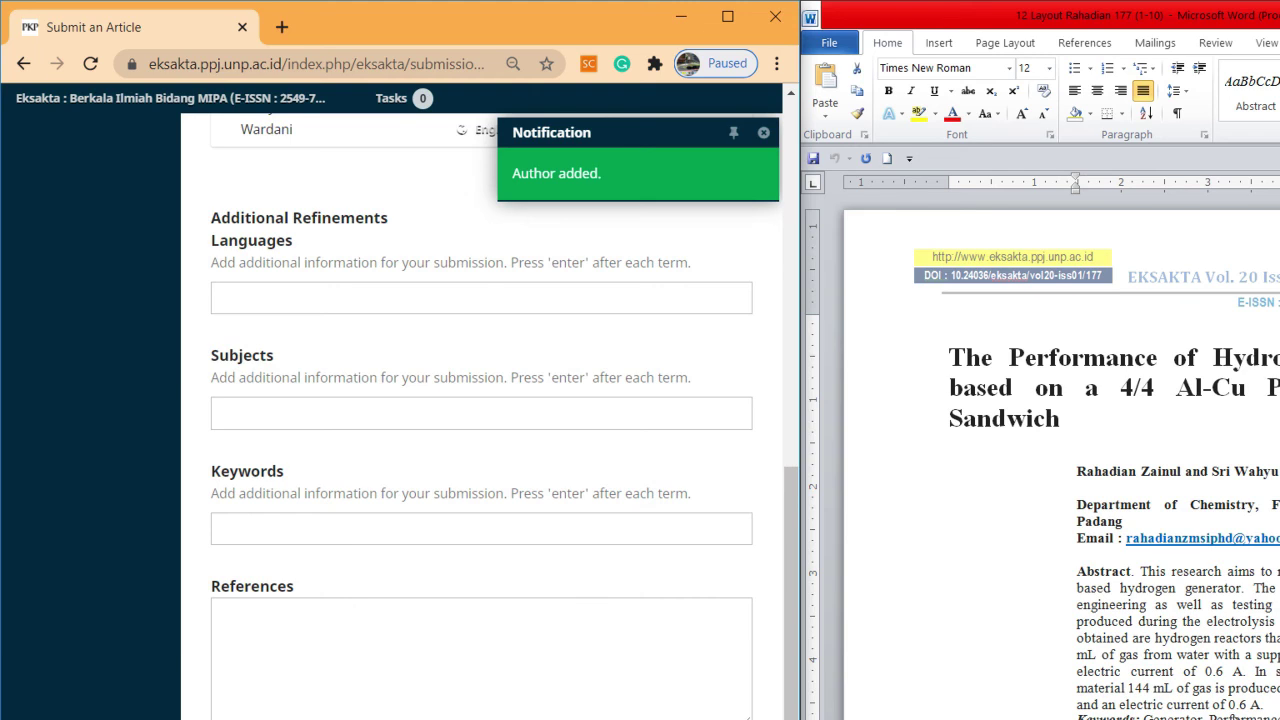
pyautogui.moveTo(1141, 571); pyautogui.dragTo(1263, 705)
pyautogui.moveTo(1143, 716); pyautogui.dragTo(1278, 716)
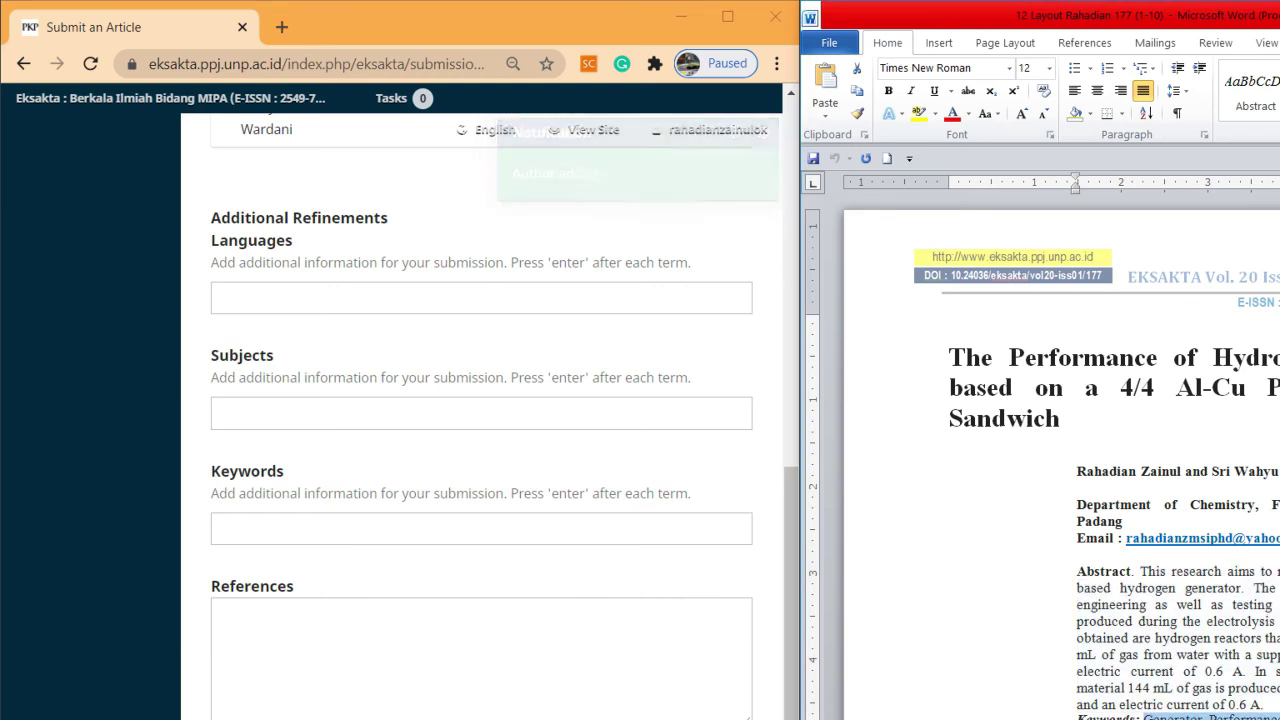
pyautogui.click(292, 520)
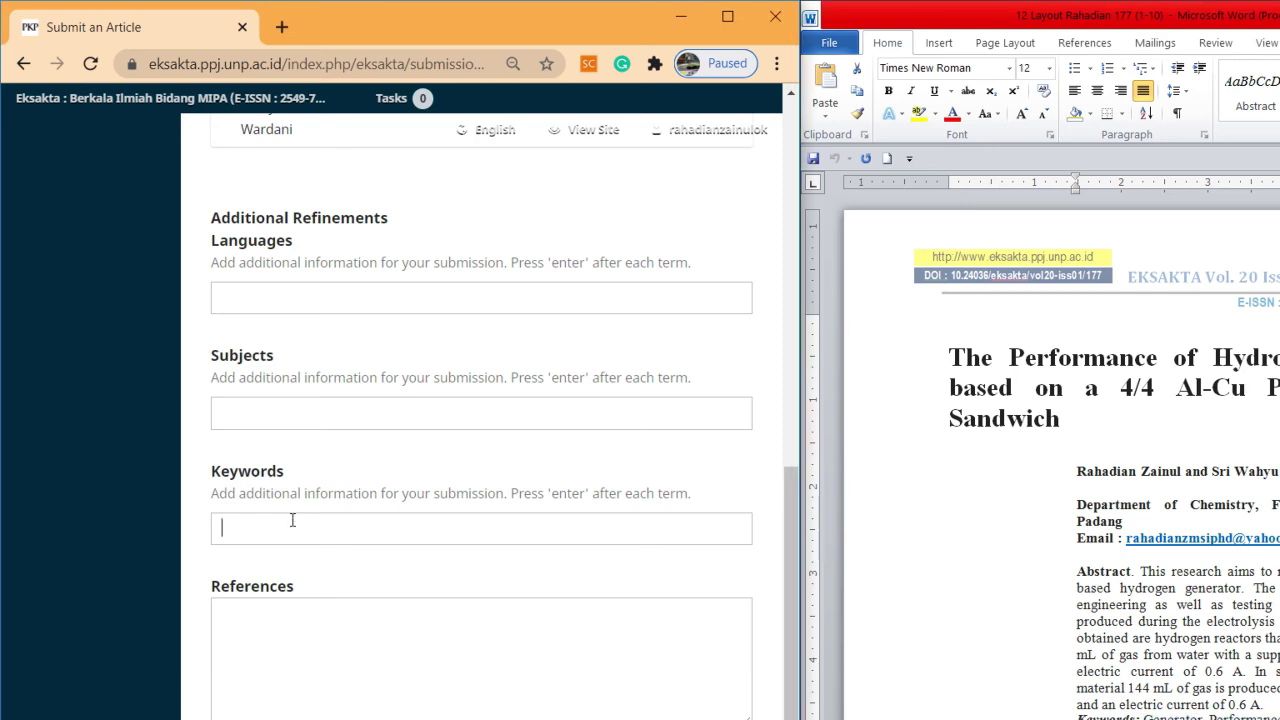
pyautogui.rightClick(291, 520)
pyautogui.click(341, 648)
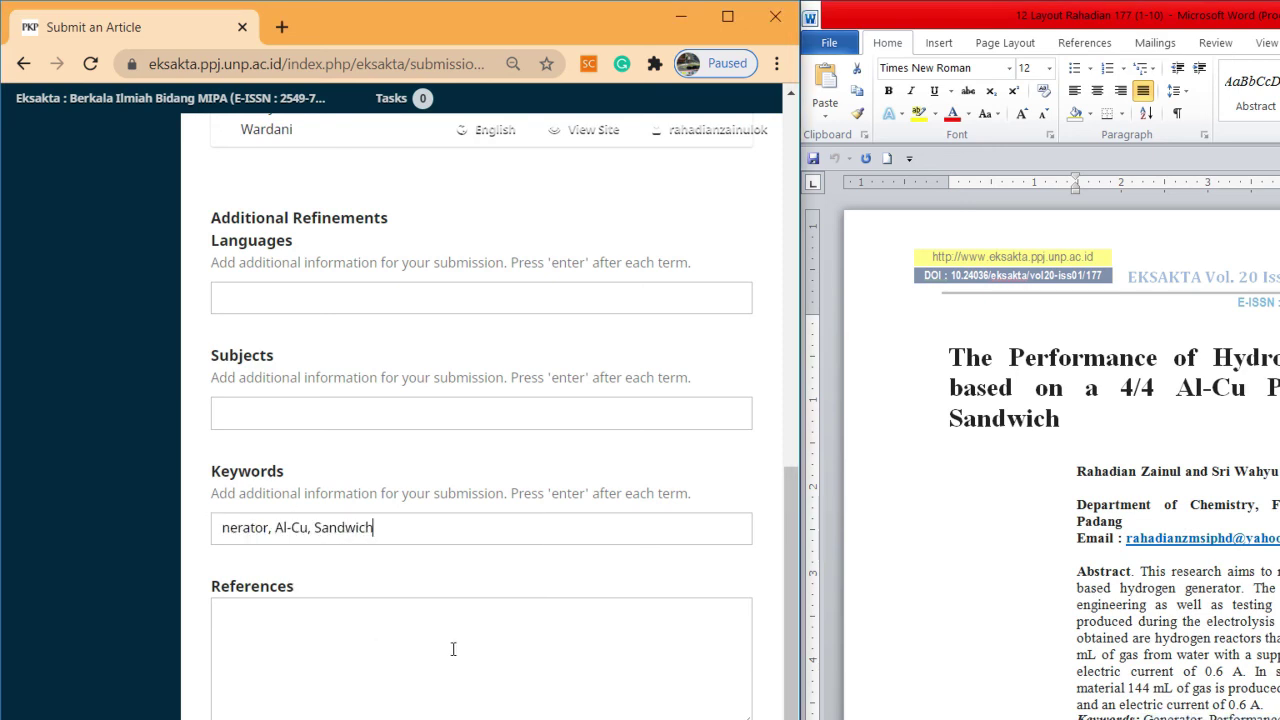
# Copy references 1 to 4 from the Word manuscript into the References box
pyautogui.click(1130, 645)
pyautogui.scroll(-20, 1130, 651)
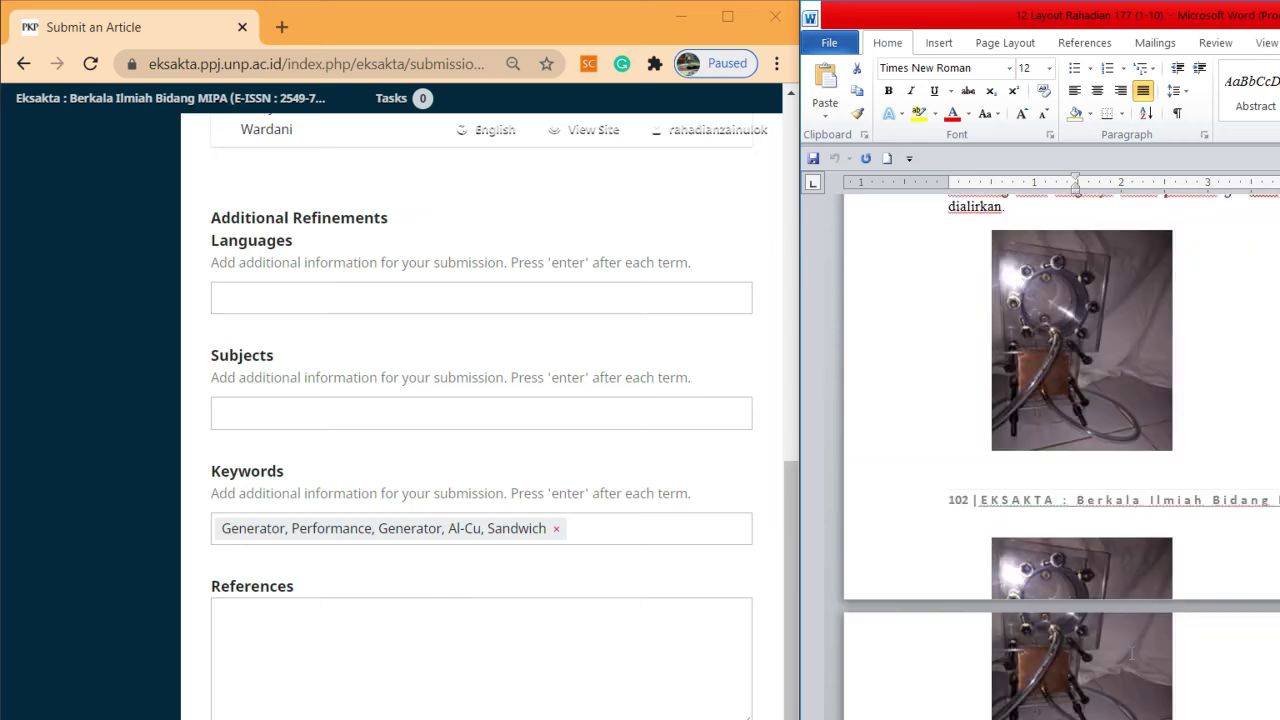
pyautogui.scroll(5, 1128, 651)
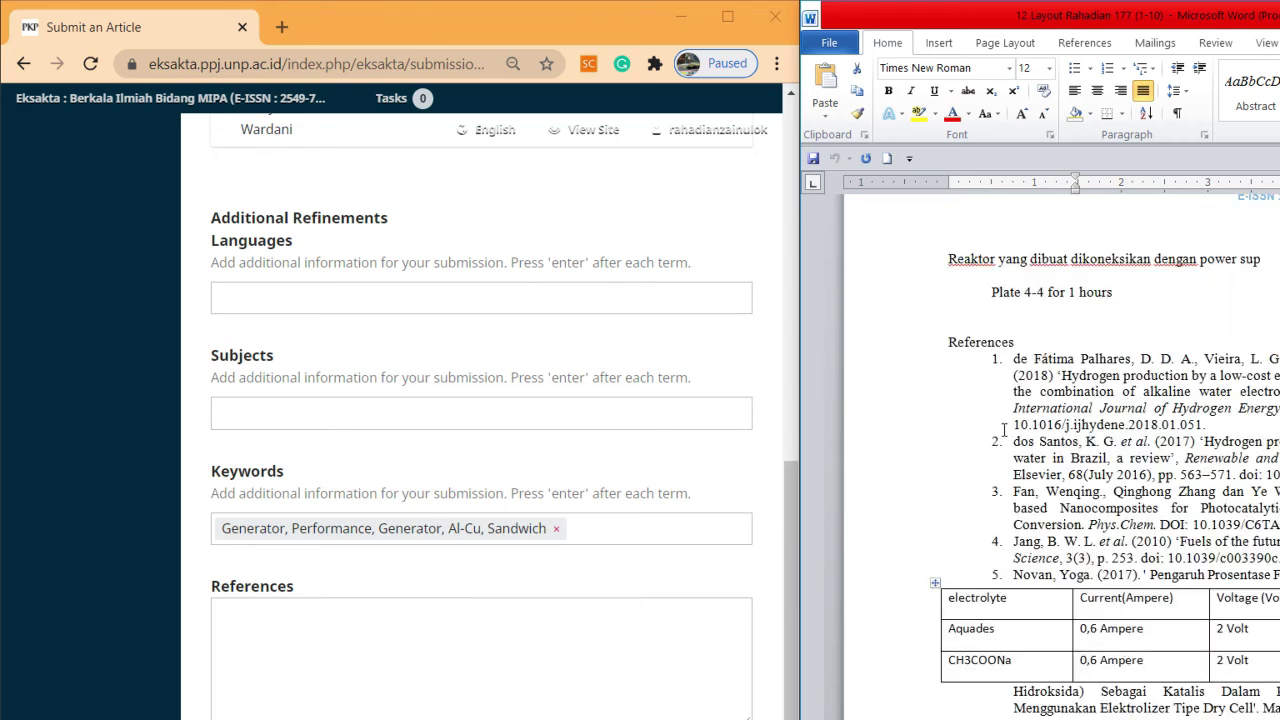
pyautogui.moveTo(996, 358)
pyautogui.mouseDown()
pyautogui.moveTo(1104, 472)
pyautogui.moveTo(1276, 512)
pyautogui.moveTo(997, 510)
pyautogui.mouseUp()
pyautogui.moveTo(1258, 557); pyautogui.dragTo(983, 360)
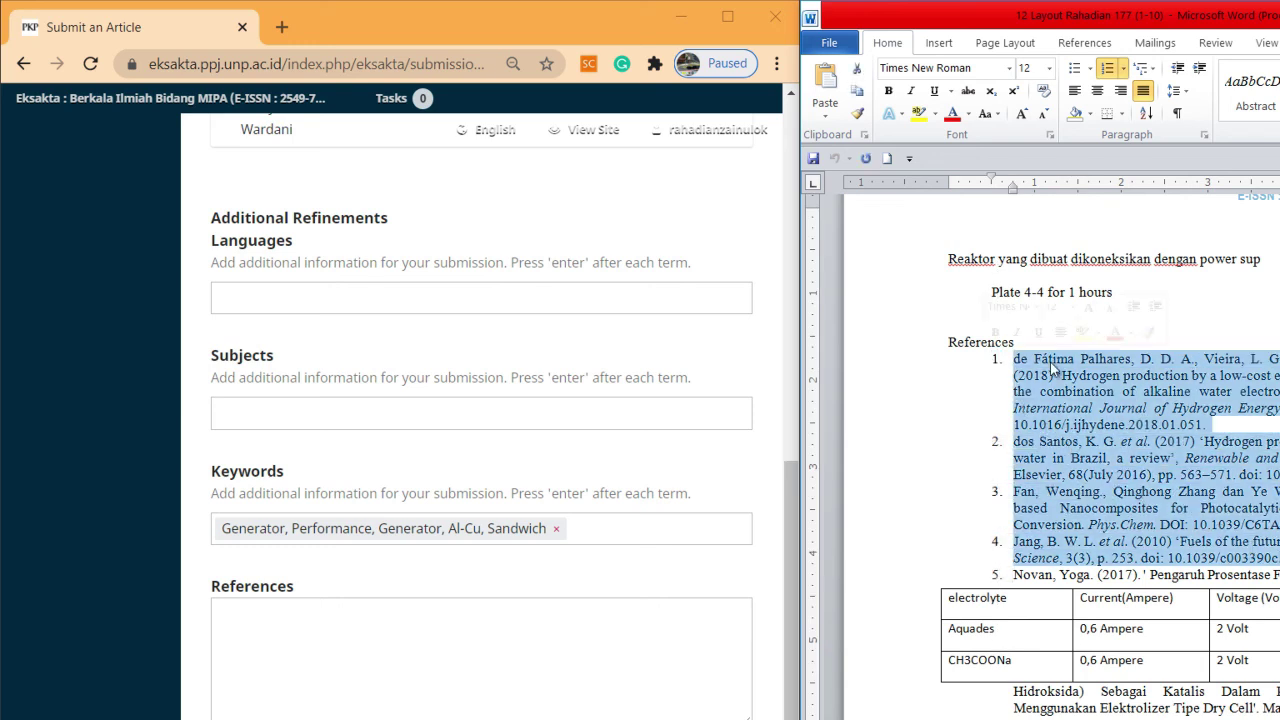
pyautogui.rightClick(1050, 362)
pyautogui.click(299, 614)
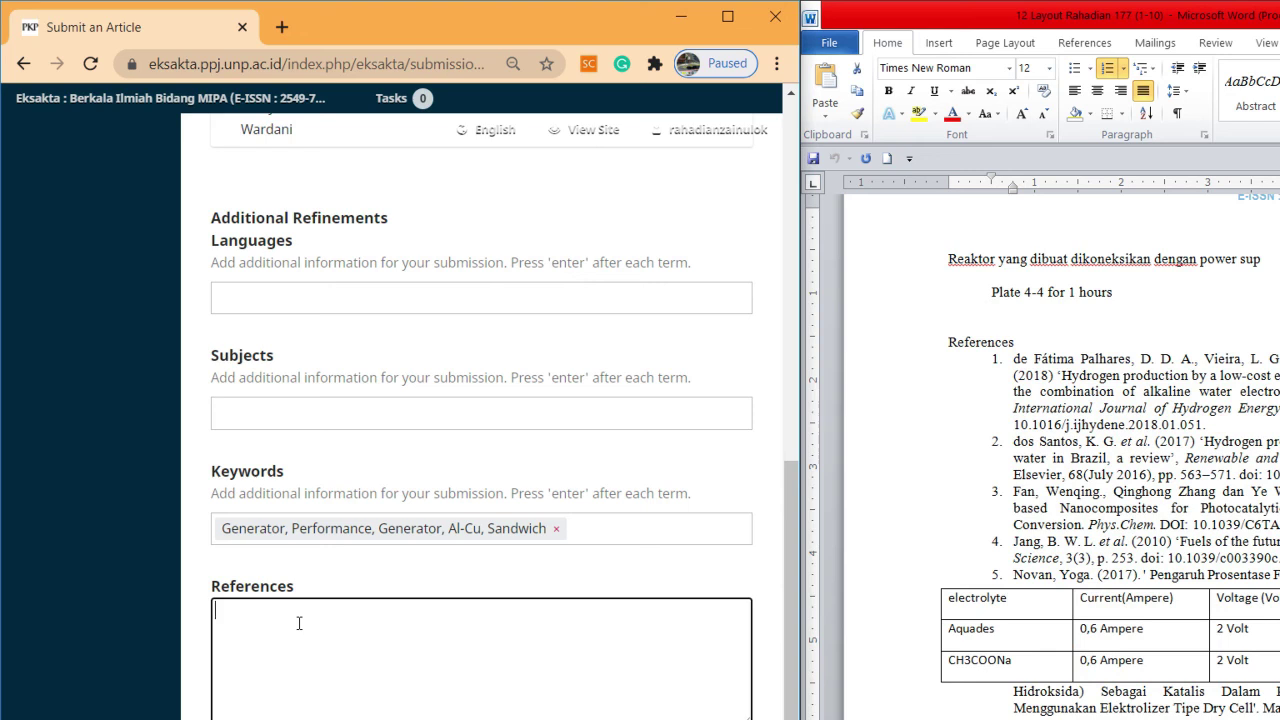
pyautogui.hotkey('ctrl', 'v')
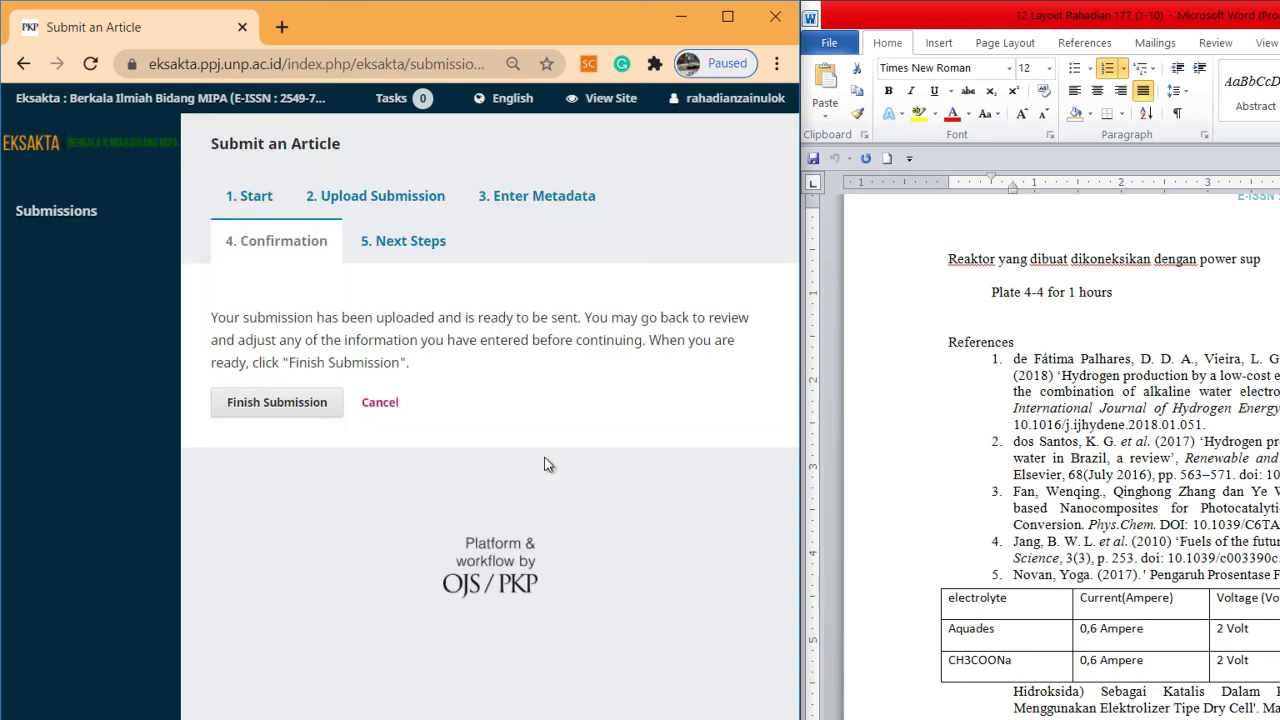
# Finish the submission and confirm sending the article to the journal
pyautogui.click(281, 403)
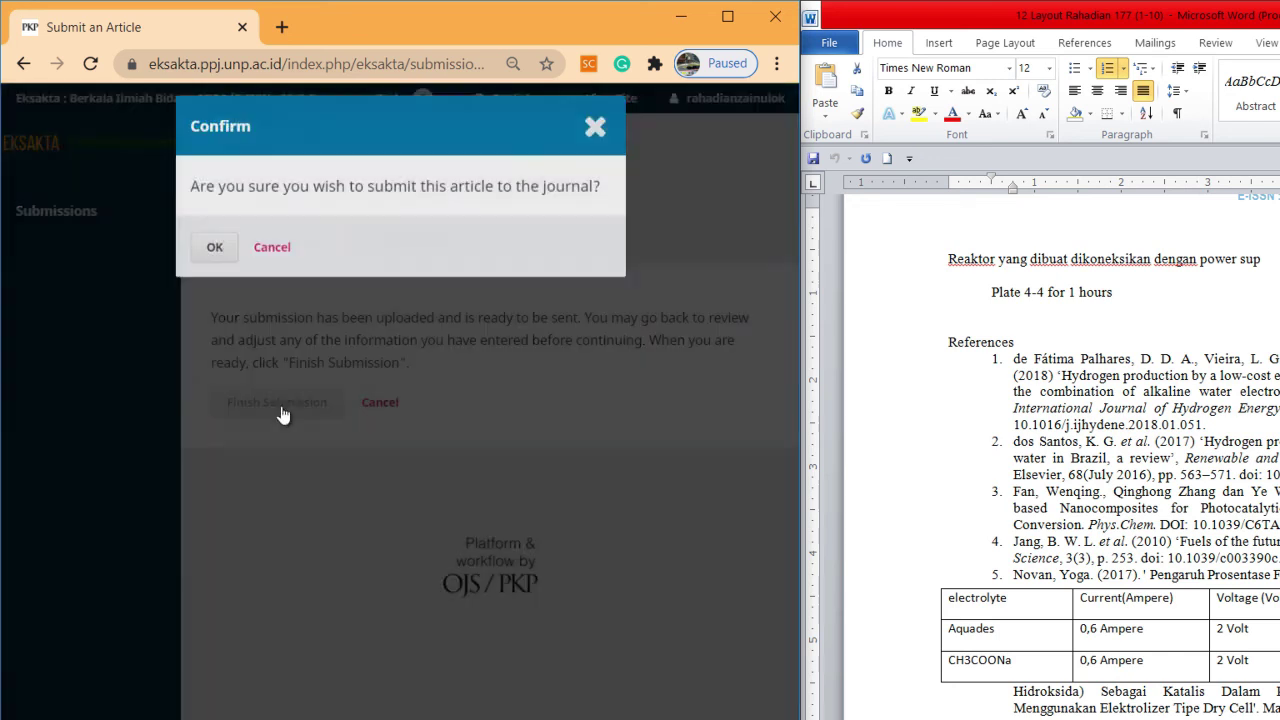
pyautogui.click(213, 252)
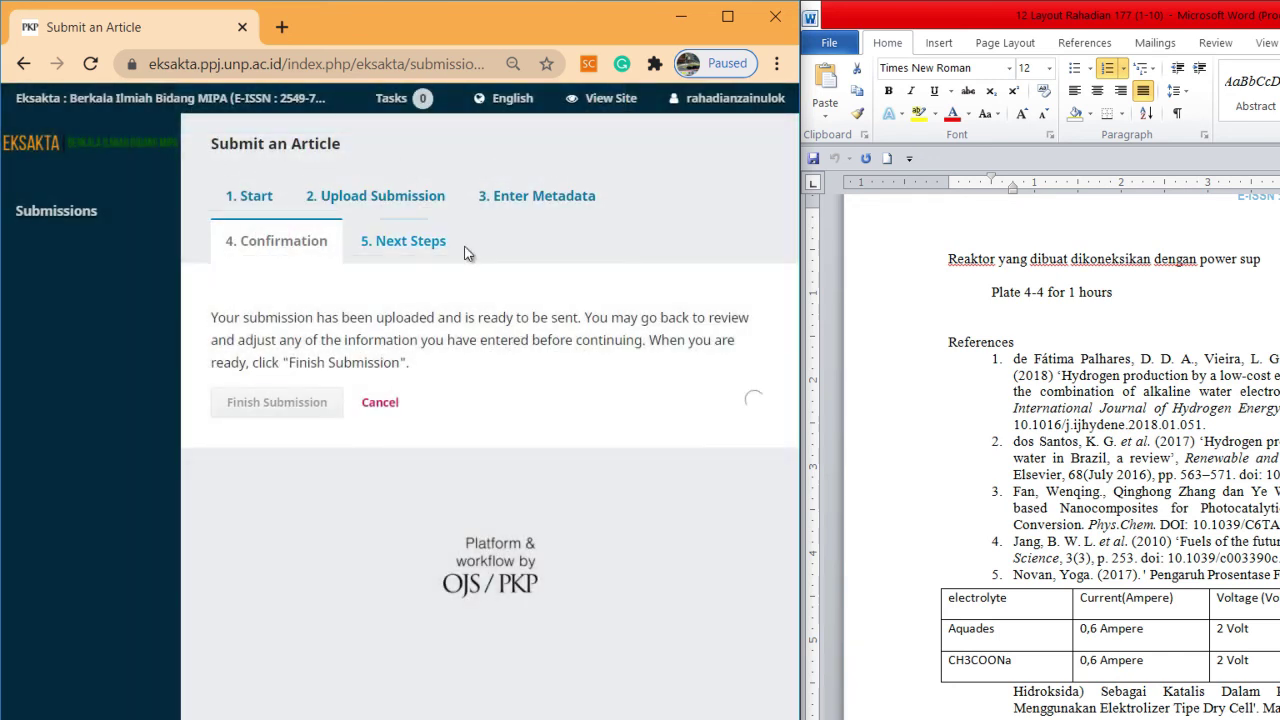
pyautogui.moveTo(697, 103)
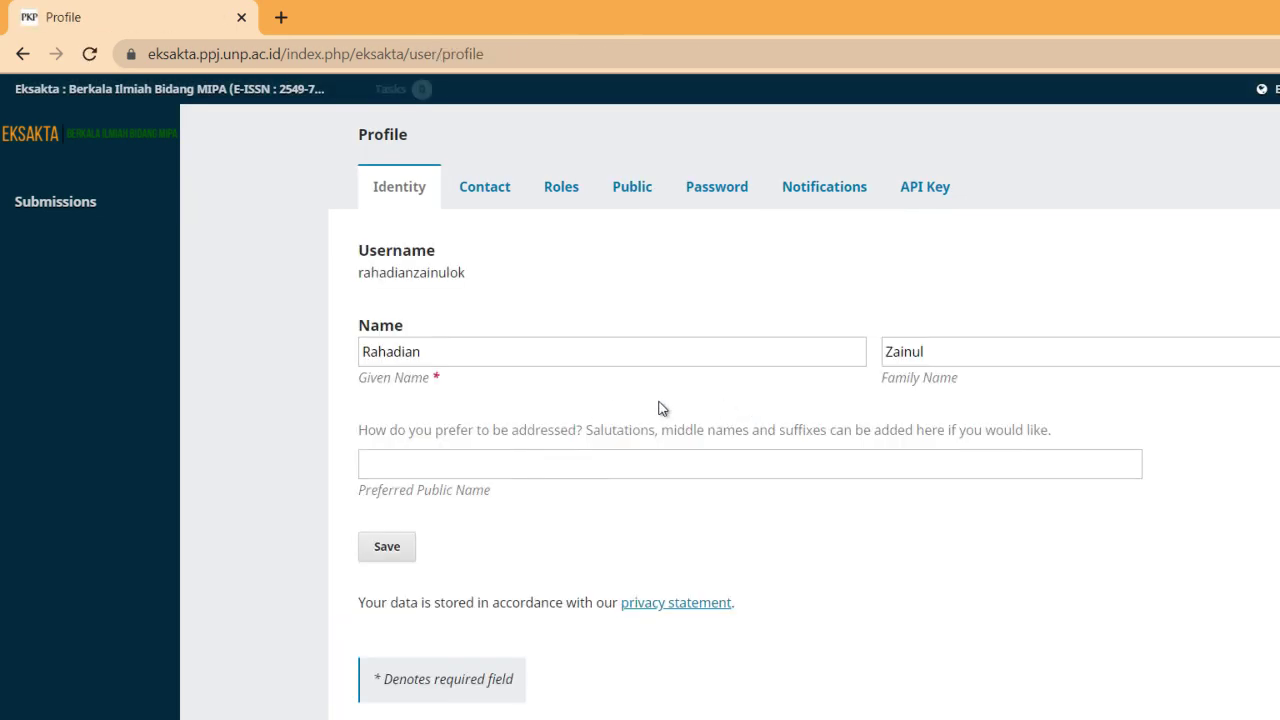
# Open the Hydrogen Generator article's workflow page from the Submissions queue
pyautogui.click(54, 205)
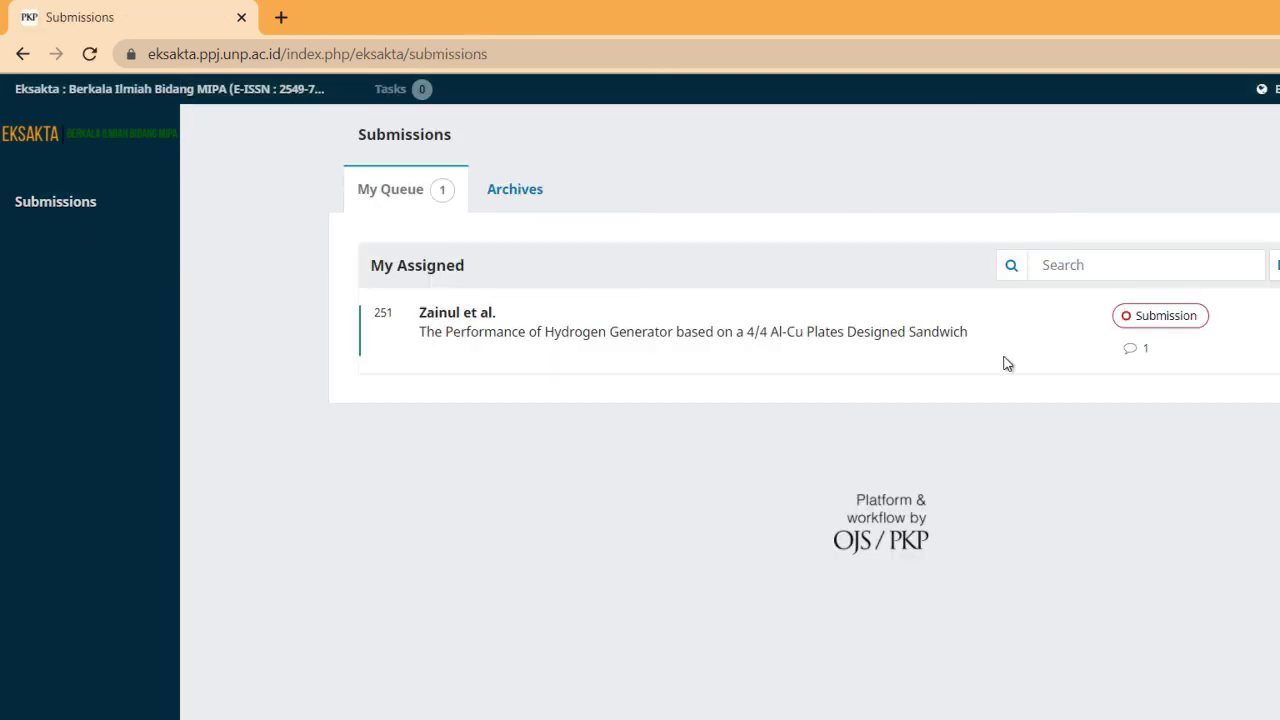
pyautogui.click(871, 338)
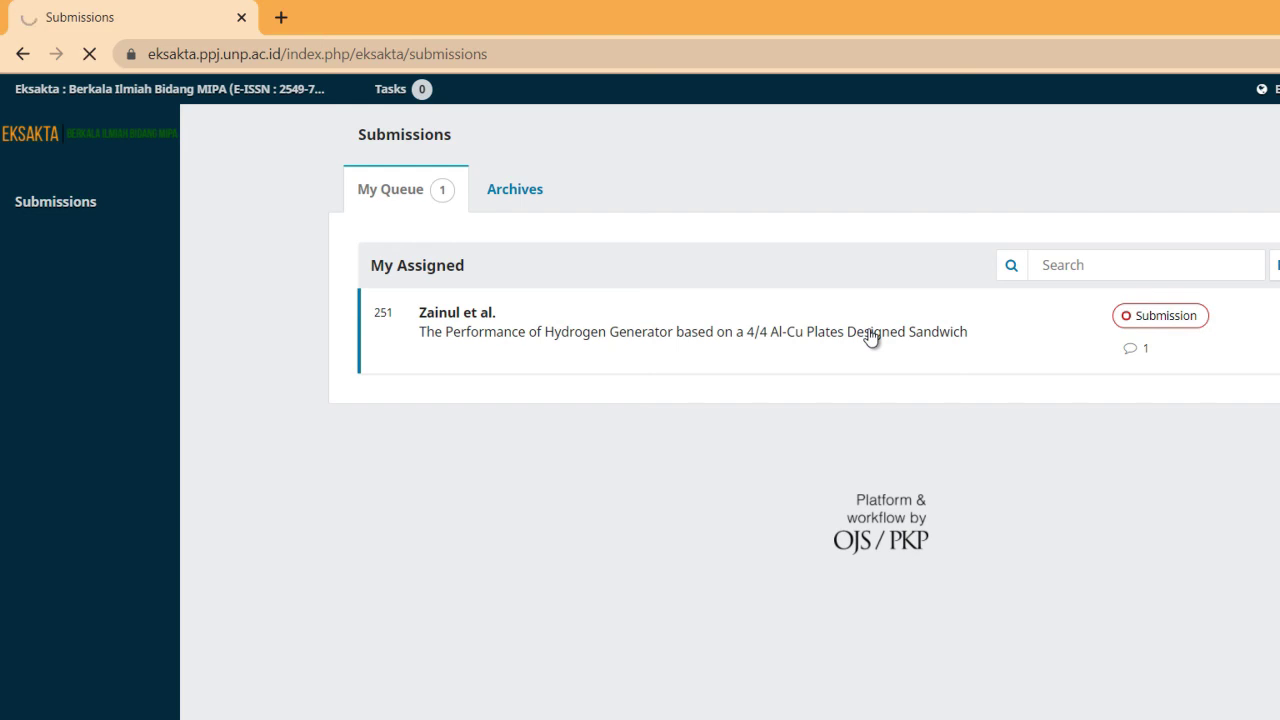